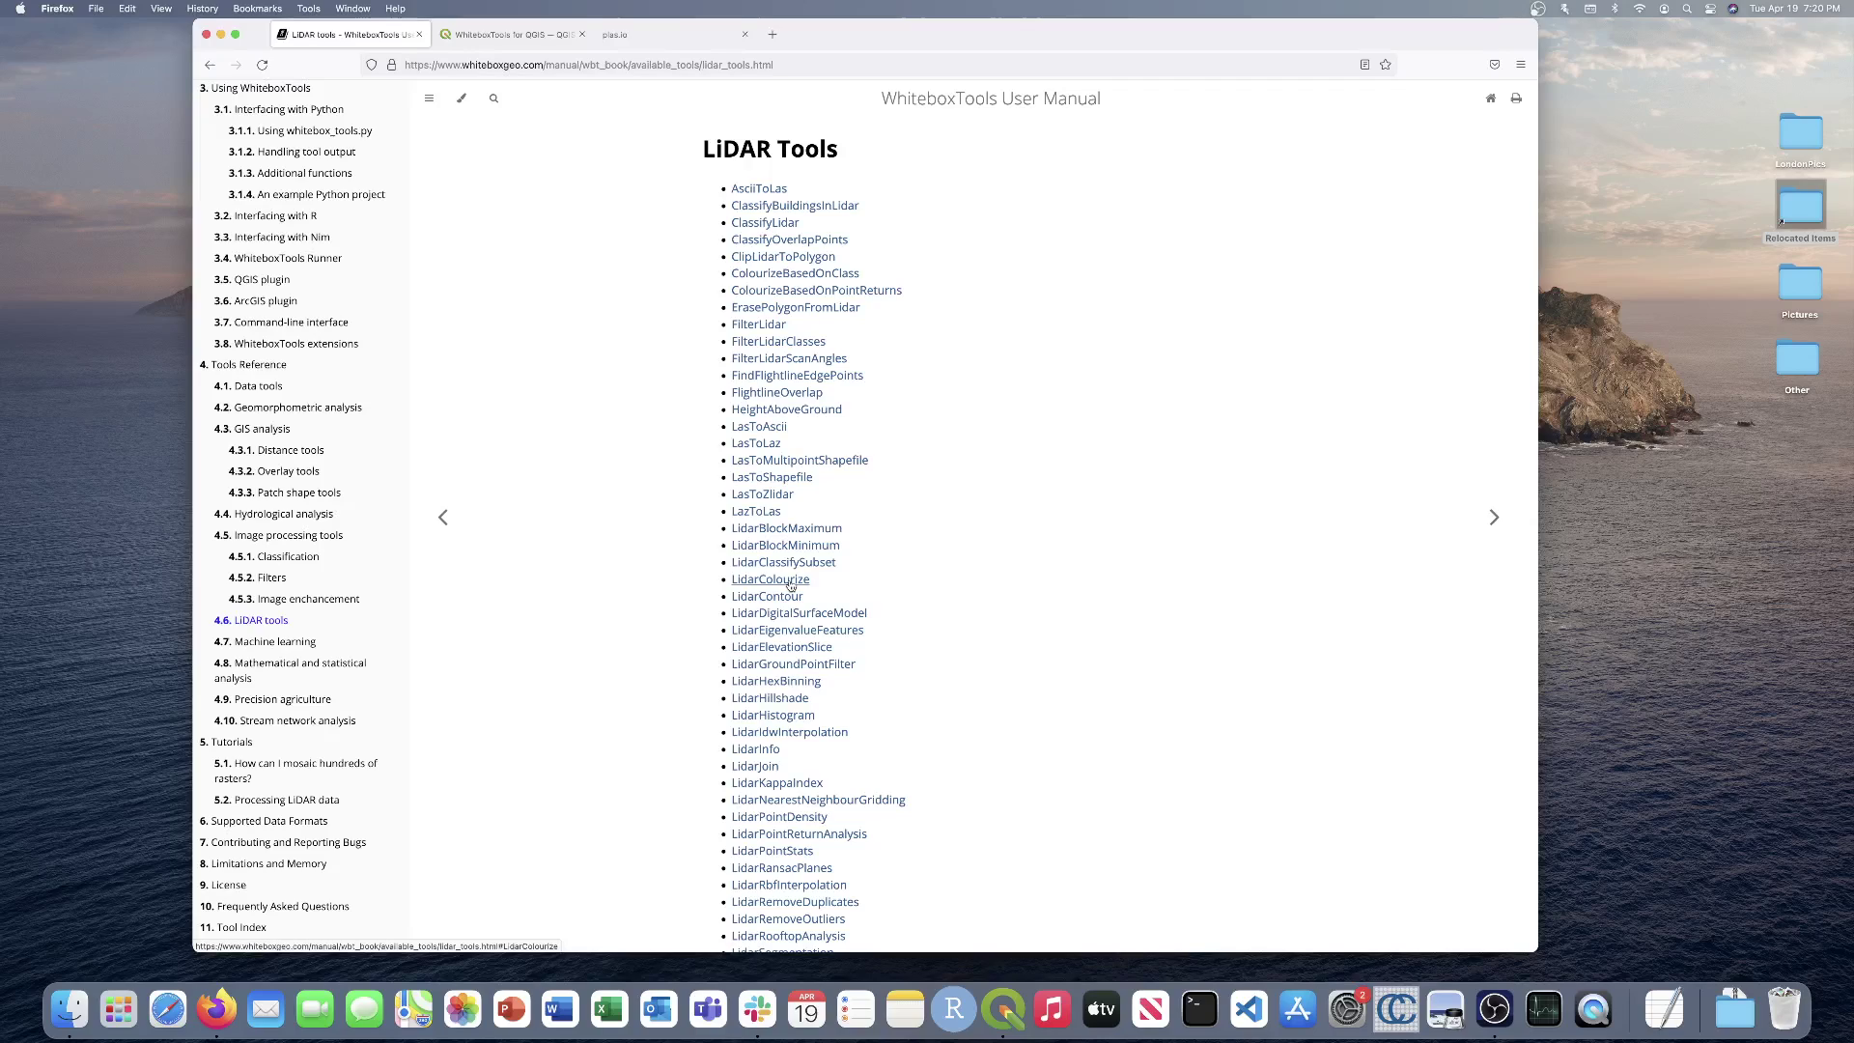
Step: Read the ColourizeBasedOnClass class colour table, then go to the ColourizeBasedOnPointReturns entry
{"action": "left_click", "coordinate": [826, 277]}
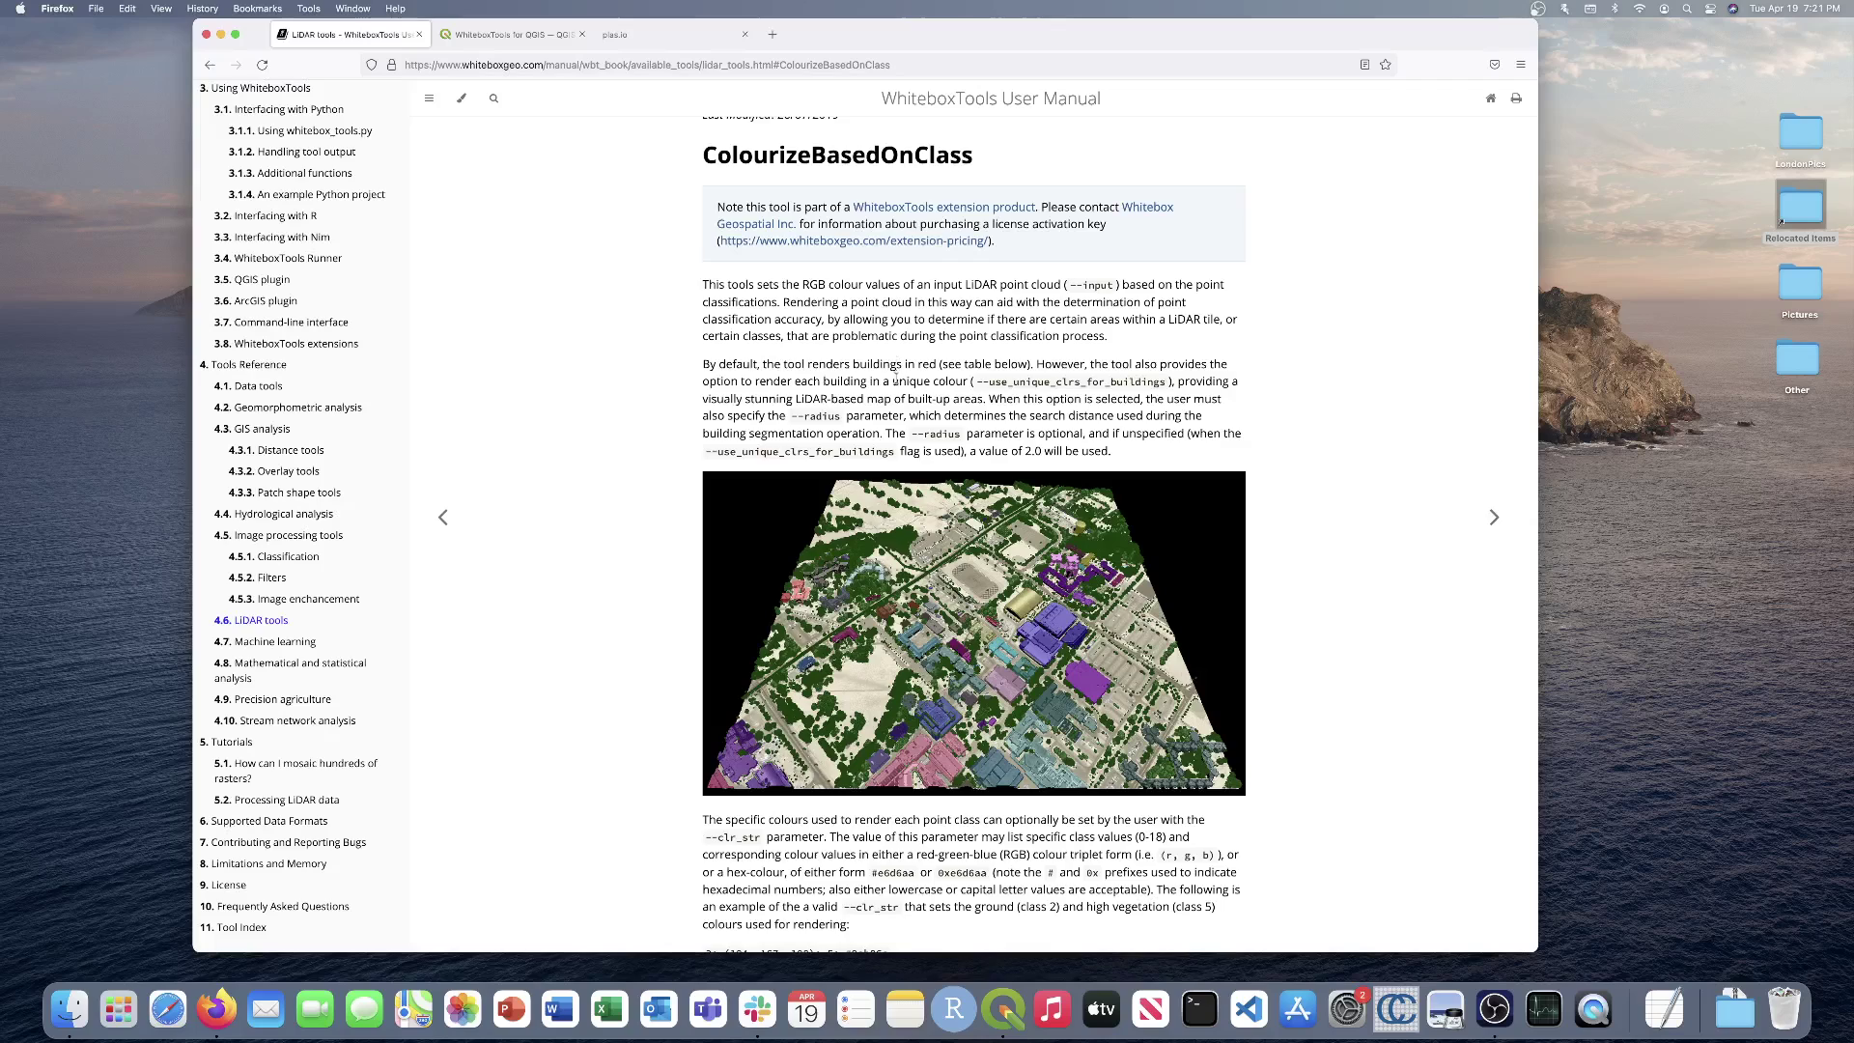
{"action": "scroll", "coordinate": [920, 472], "scroll_direction": "down", "scroll_amount": 3}
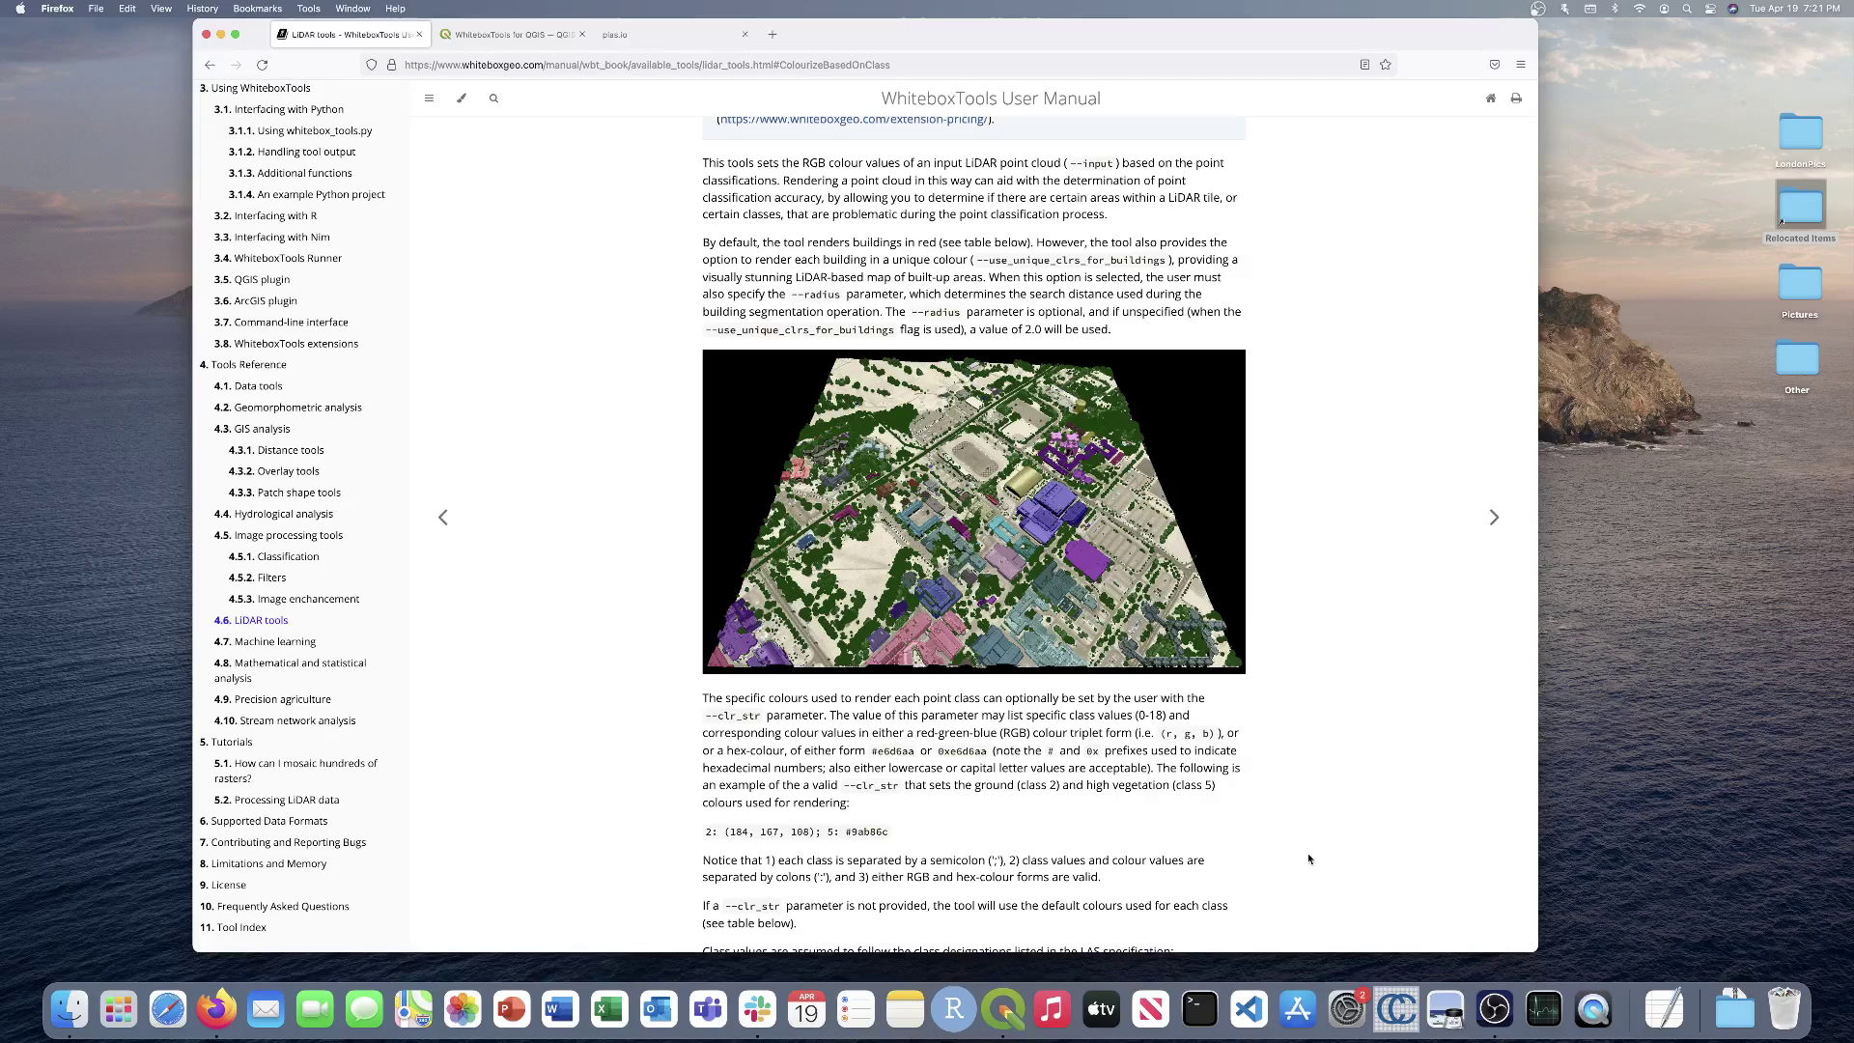
{"action": "scroll", "coordinate": [1309, 858], "scroll_direction": "down", "scroll_amount": 5}
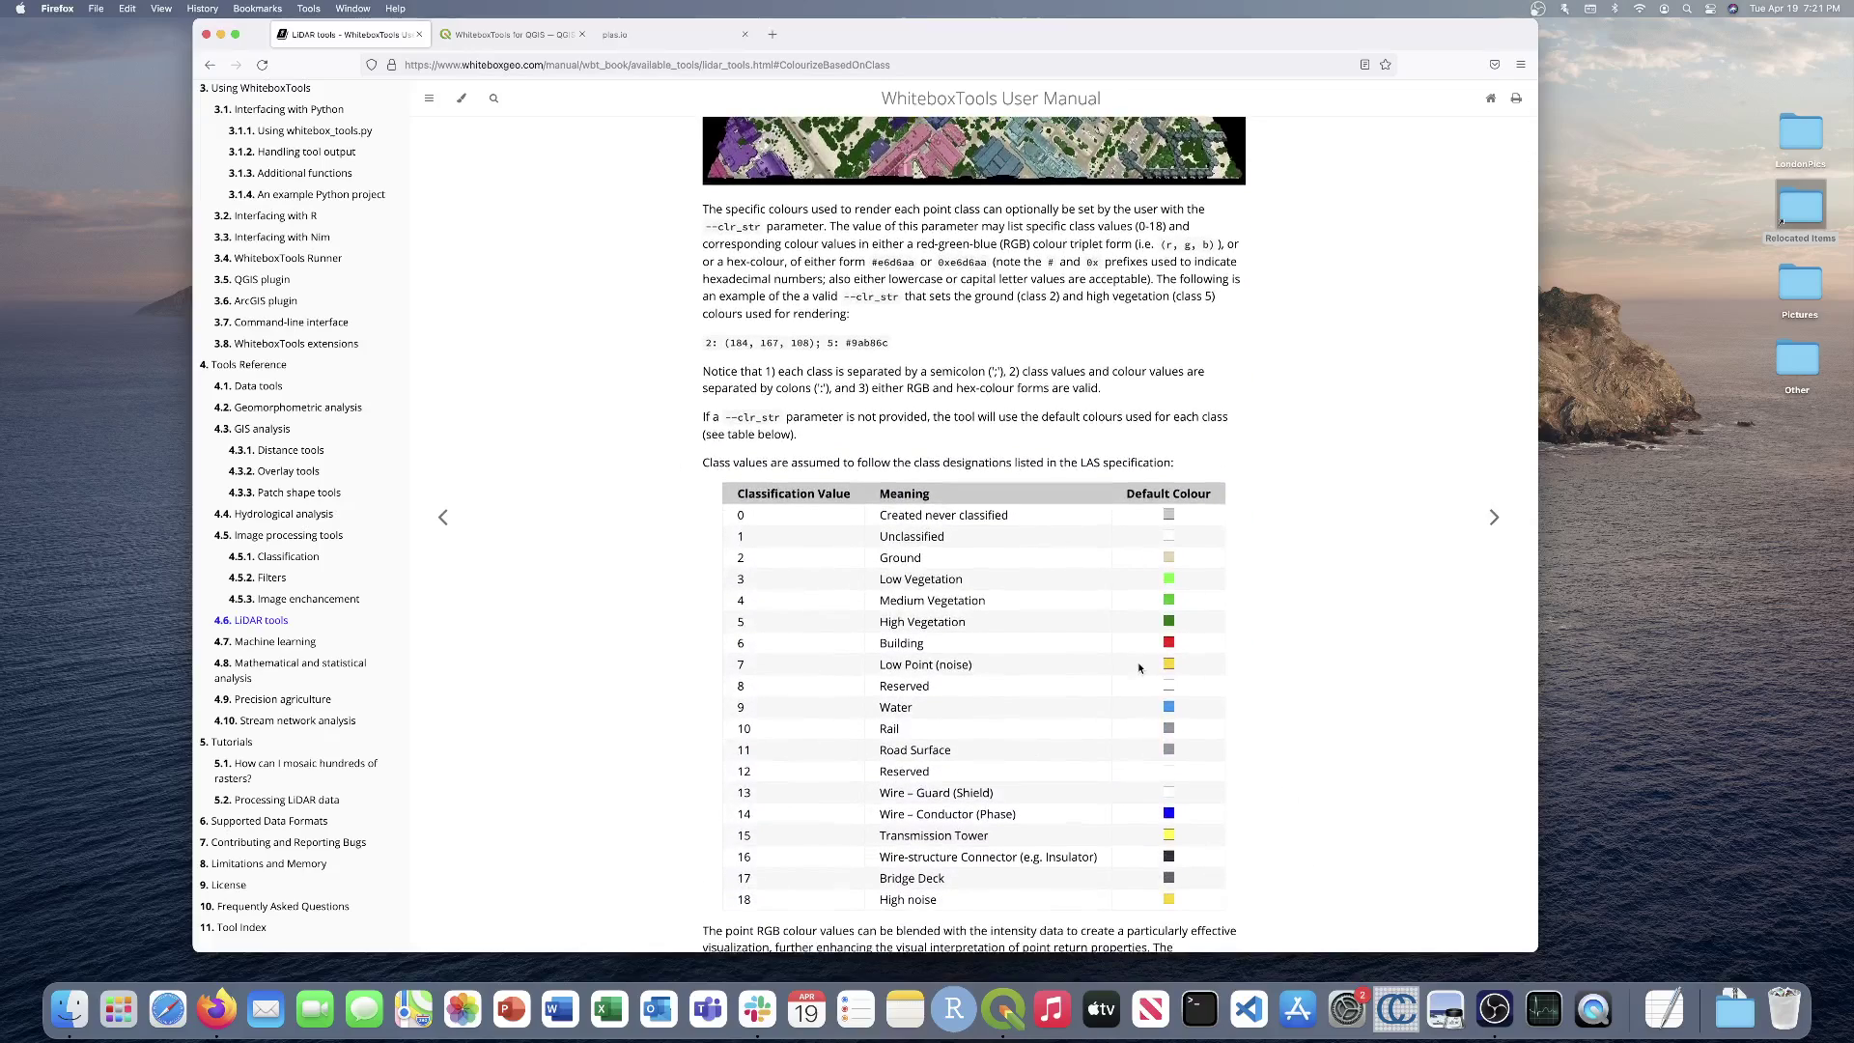
{"action": "scroll", "coordinate": [878, 749], "scroll_direction": "down", "scroll_amount": 4}
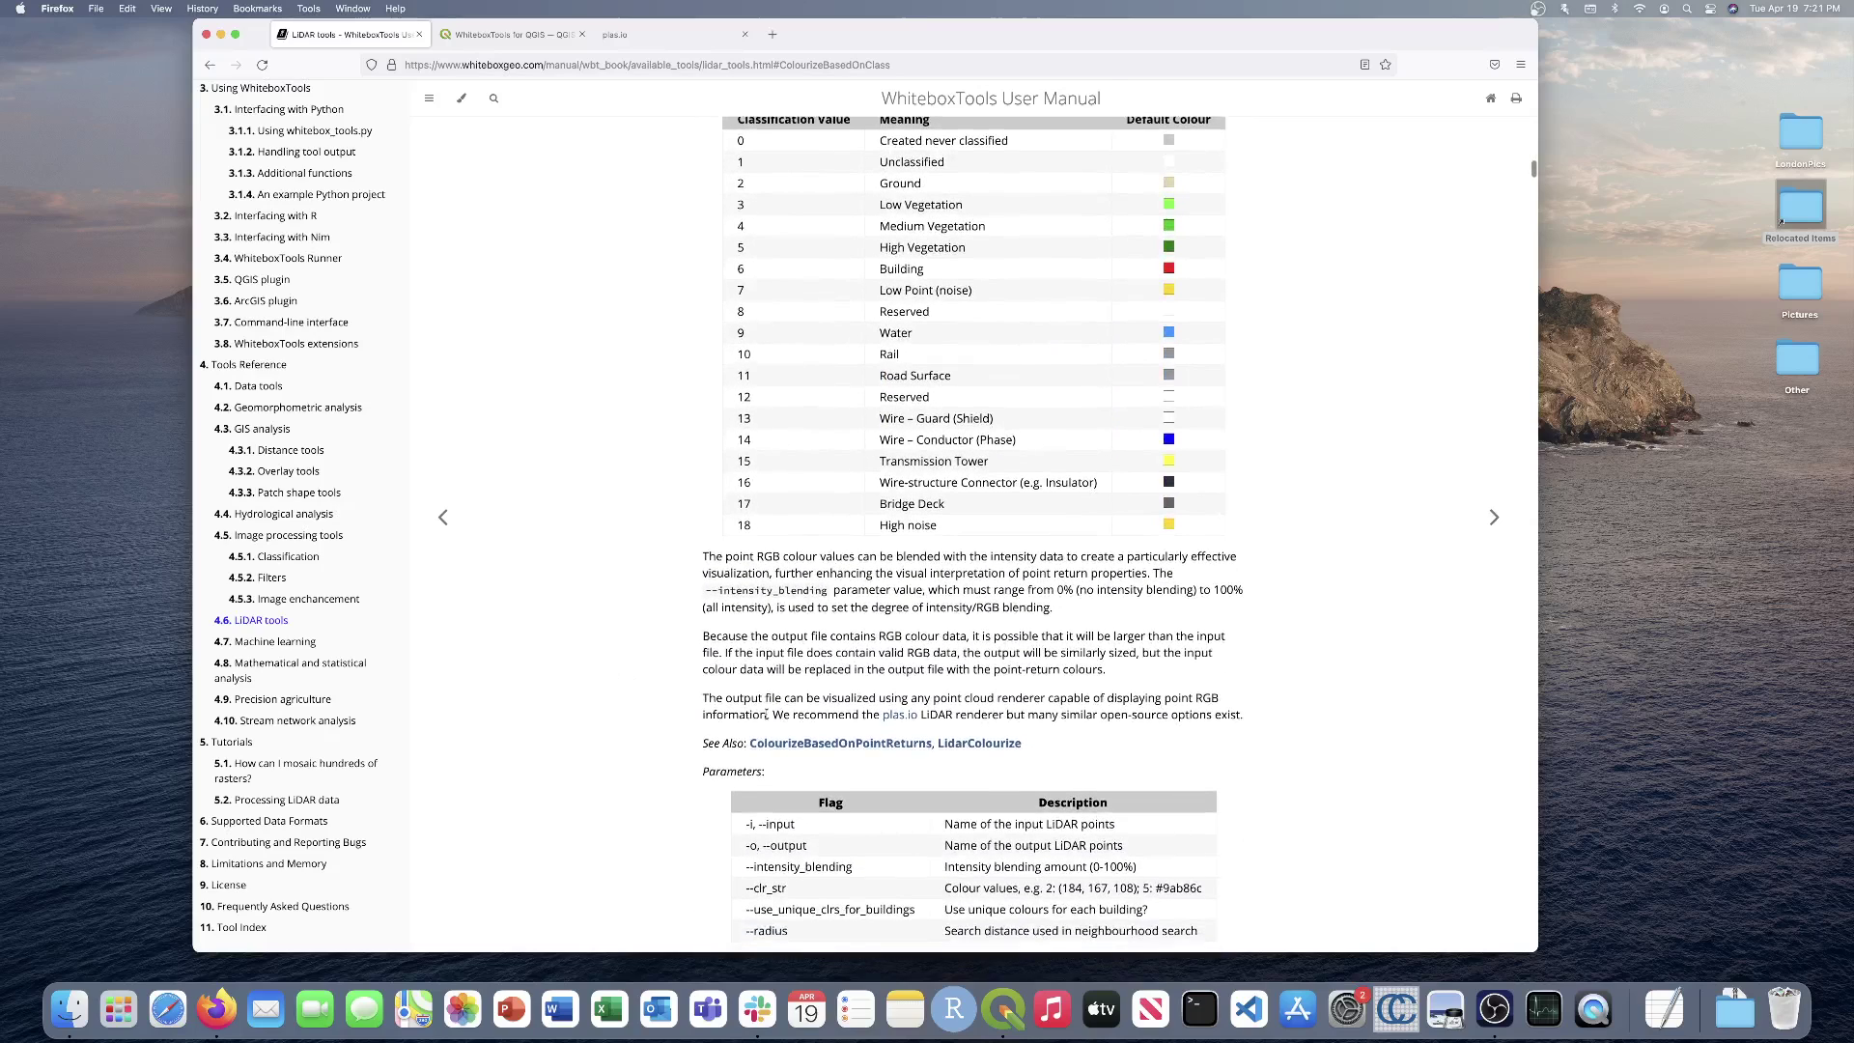
{"action": "left_click", "coordinate": [873, 743]}
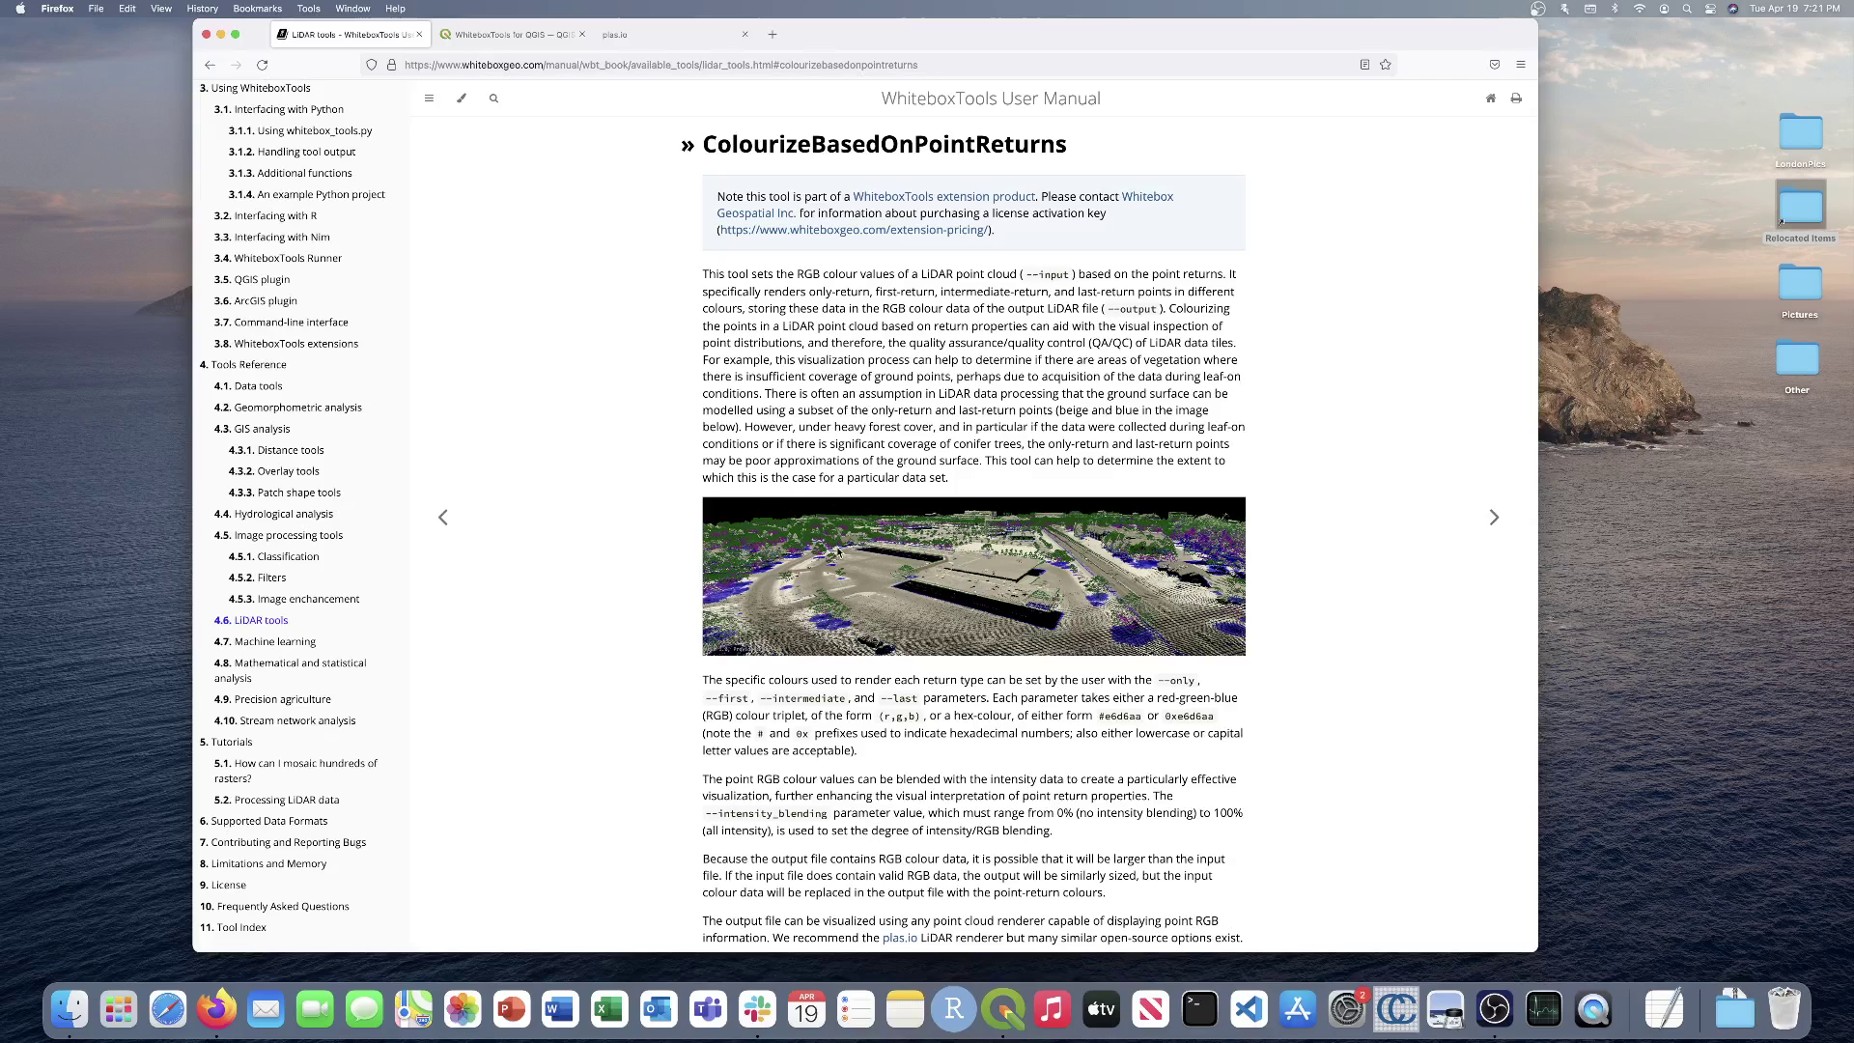
Step: Follow the See Also link to LidarColourize and look through its aerial-photo and point-cloud examples
{"action": "scroll", "coordinate": [838, 553], "scroll_direction": "down", "scroll_amount": 7}
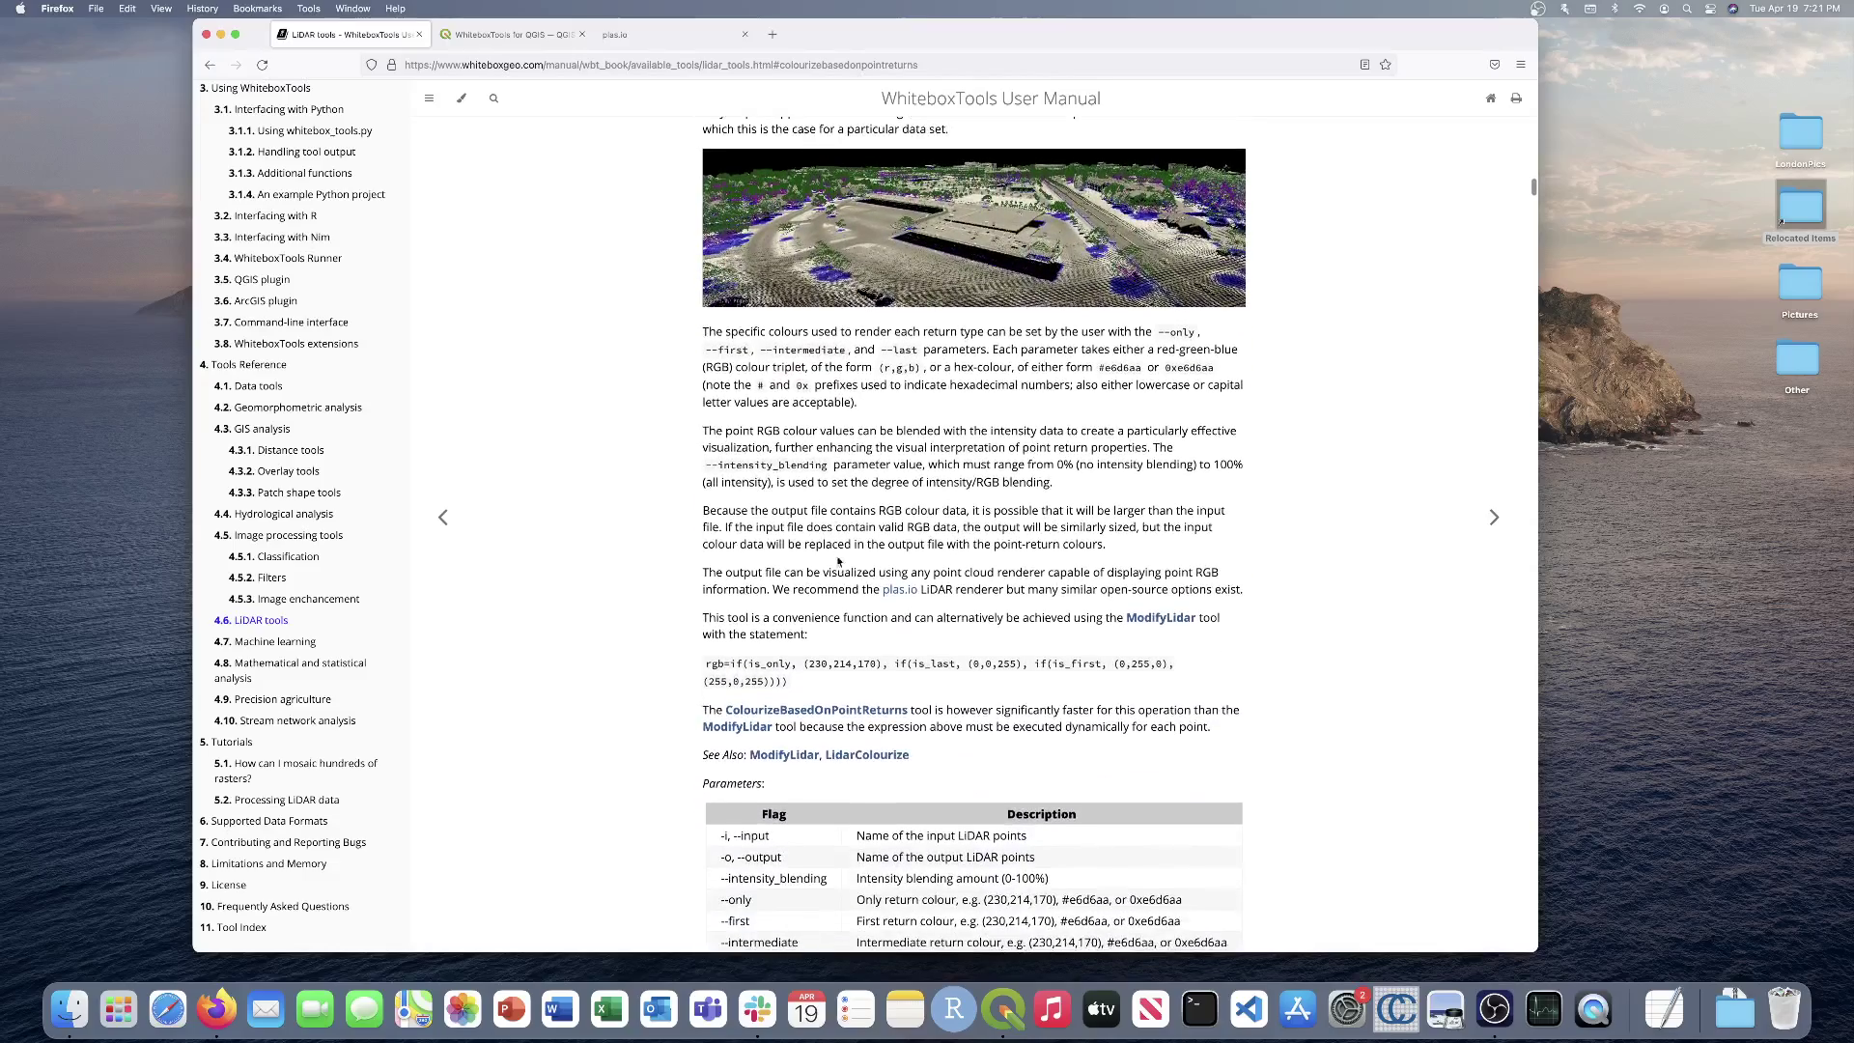
{"action": "left_click", "coordinate": [875, 755]}
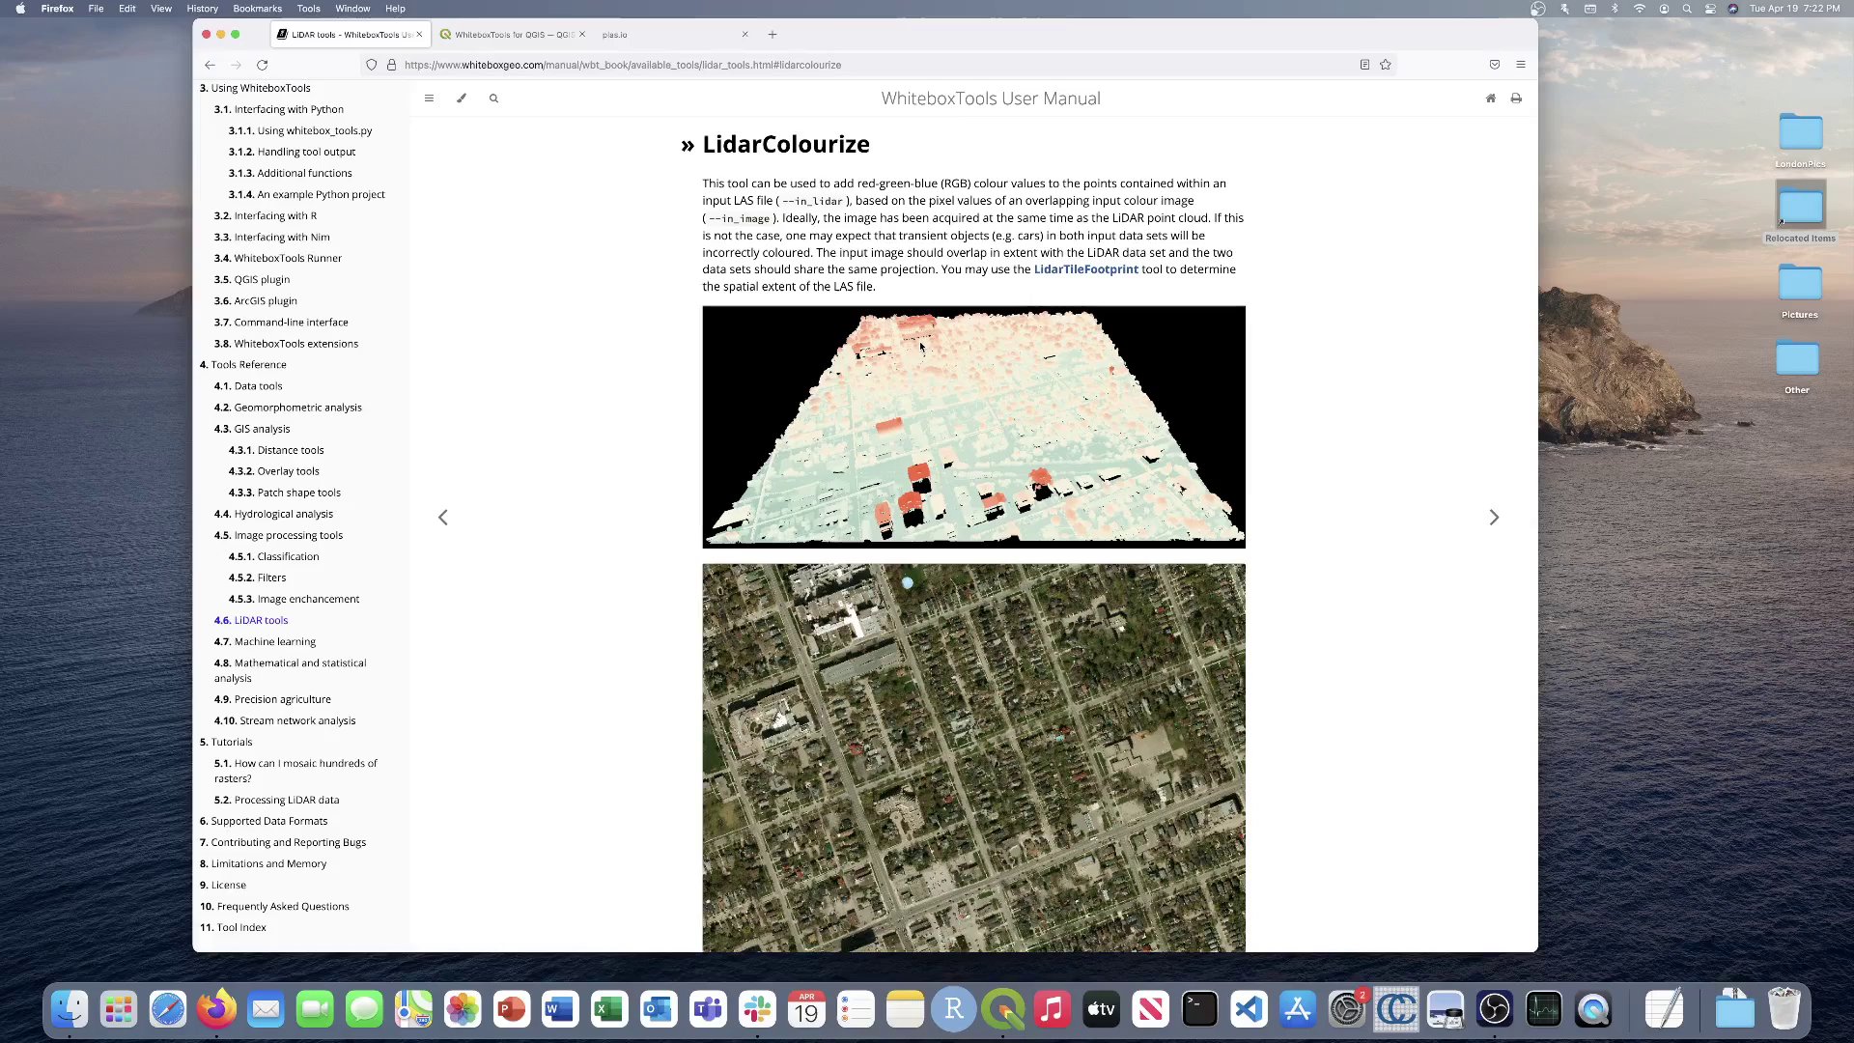
{"action": "scroll", "coordinate": [1077, 568], "scroll_direction": "down", "scroll_amount": 2}
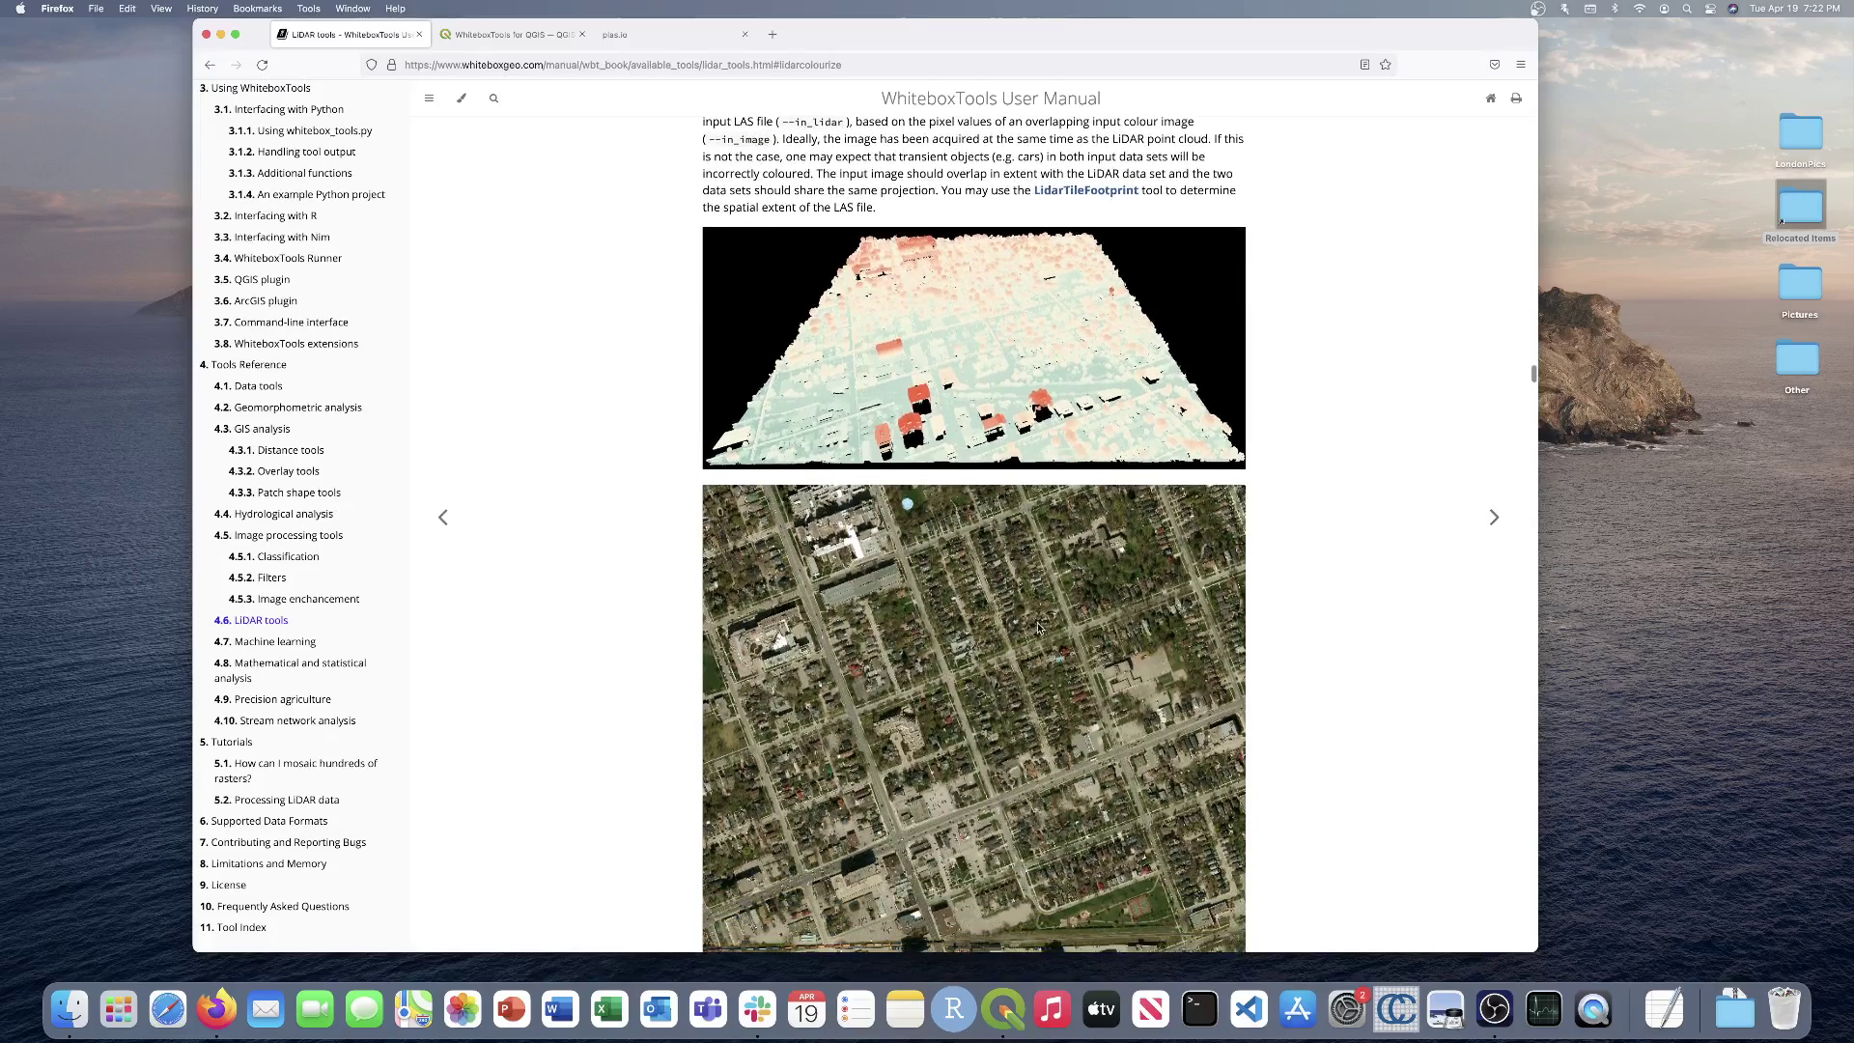
{"action": "scroll", "coordinate": [1040, 628], "scroll_direction": "down", "scroll_amount": 5}
{"action": "scroll", "coordinate": [1040, 628], "scroll_direction": "down", "scroll_amount": 3}
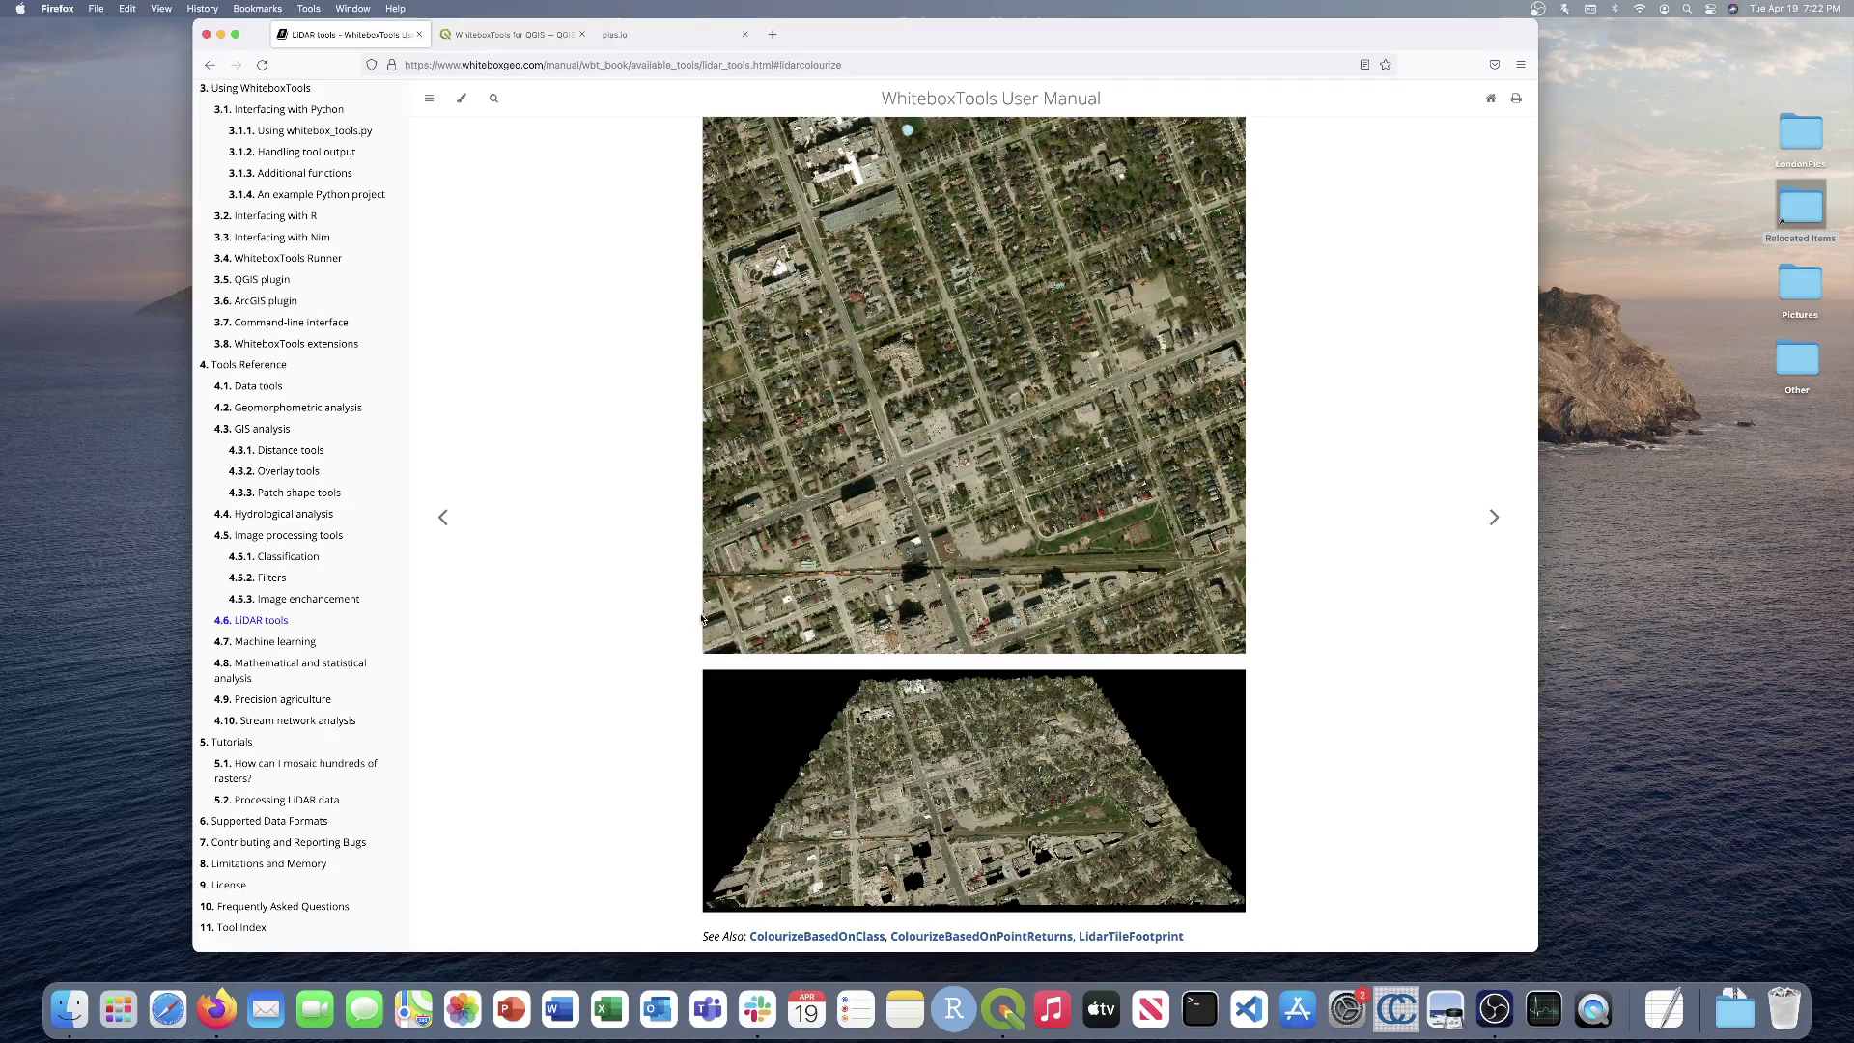
Step: Load GuelphCampus_classified.las into the plas.io viewer
{"action": "left_click", "coordinate": [680, 36]}
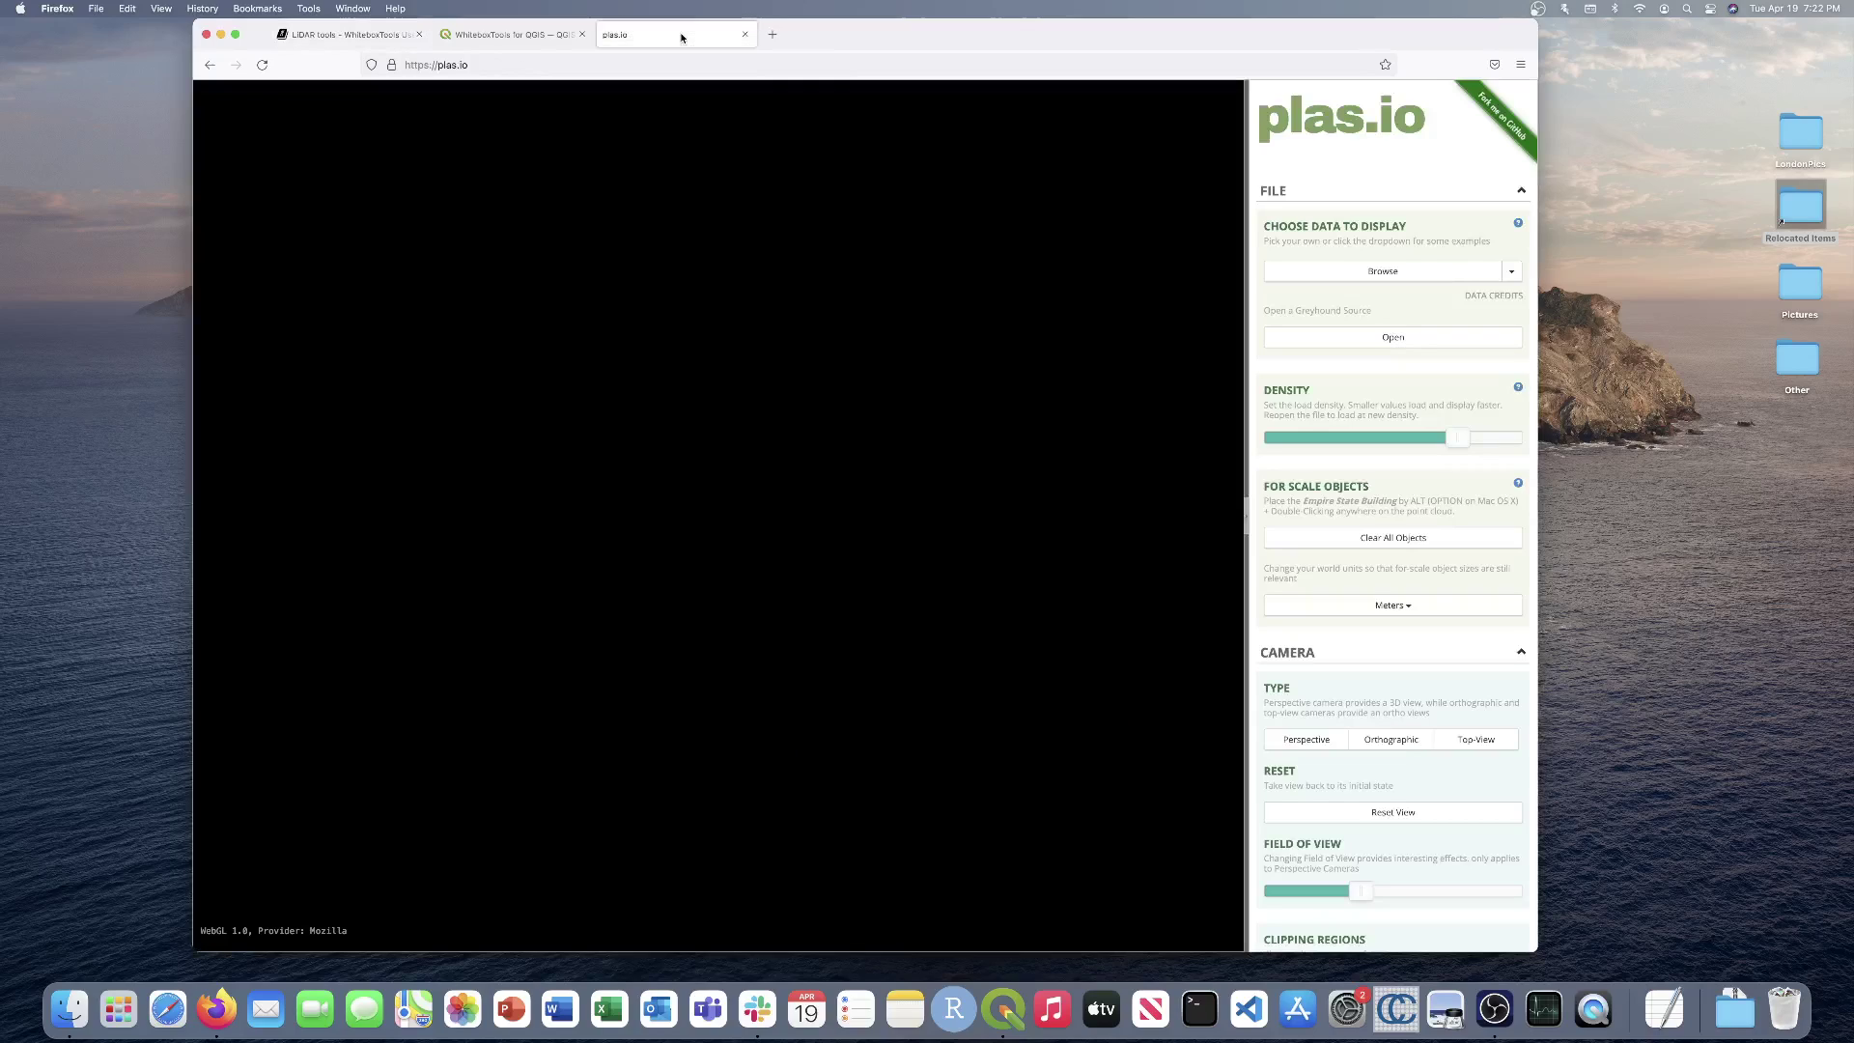
{"action": "left_click", "coordinate": [1326, 269]}
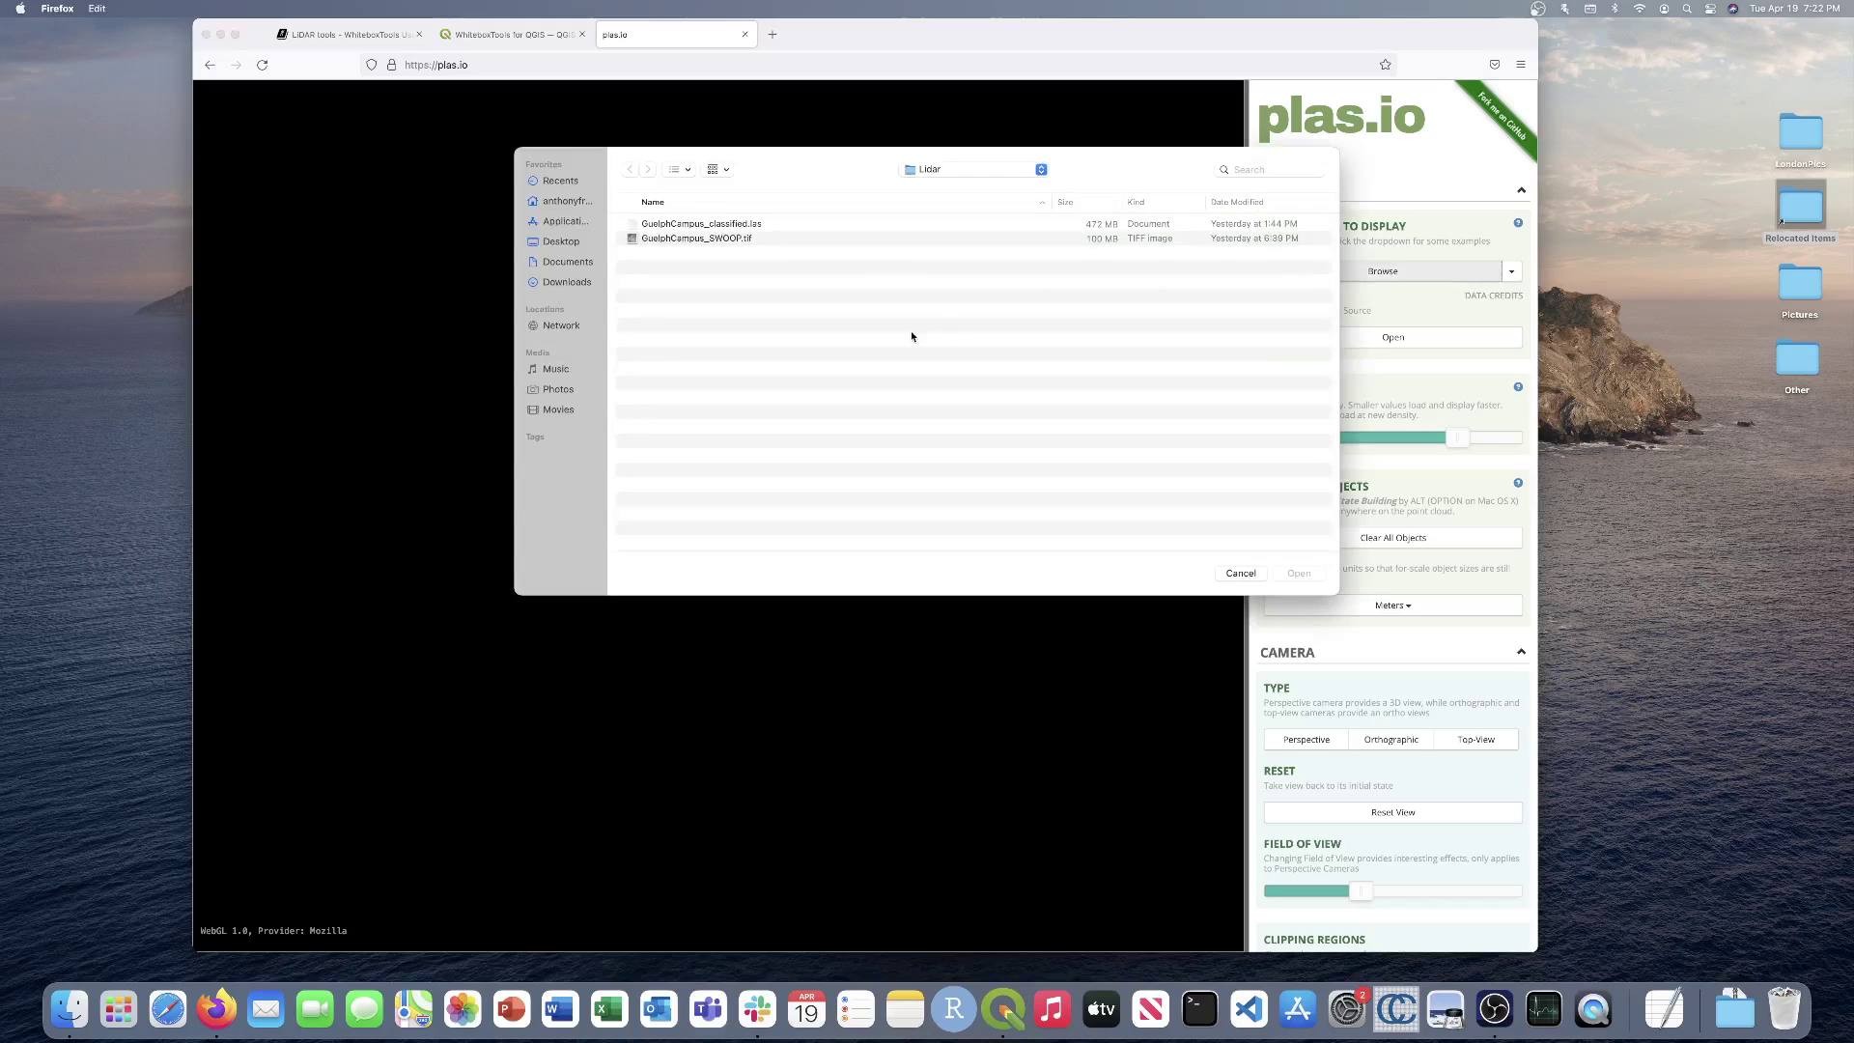
{"action": "double_click", "coordinate": [800, 223]}
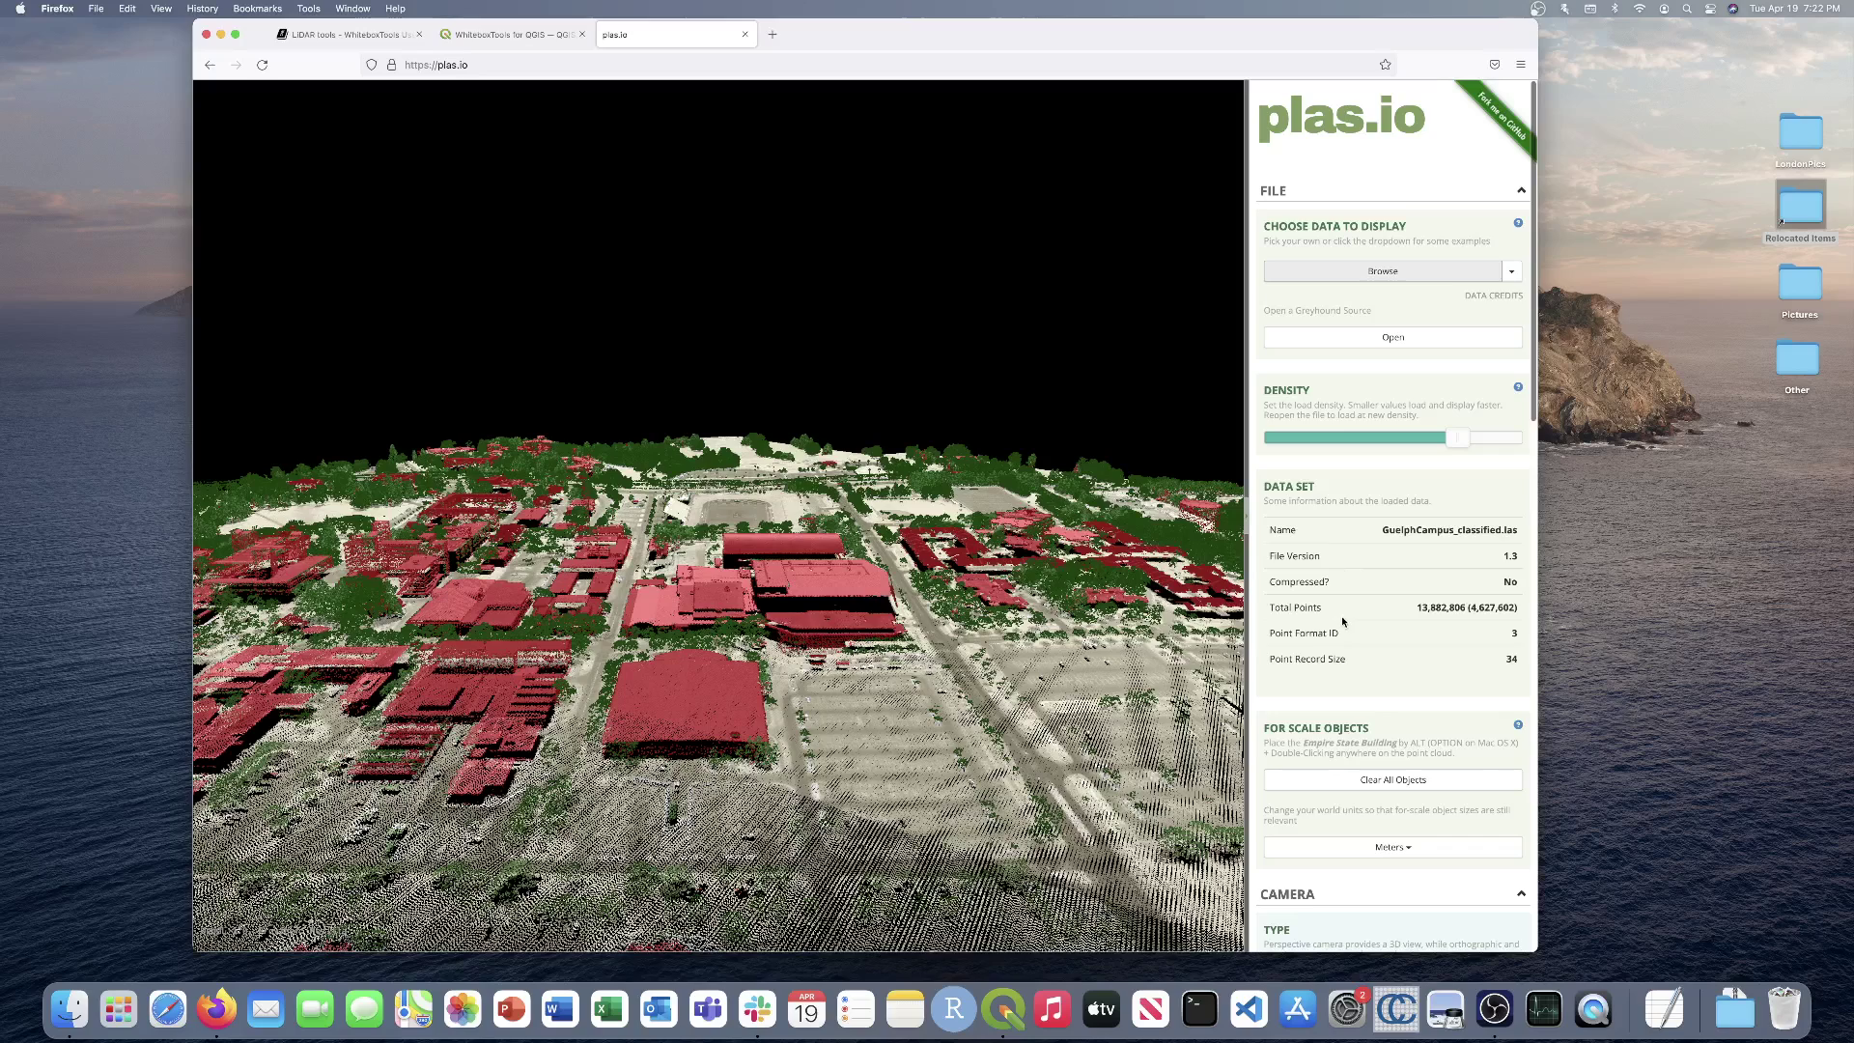
Step: Increase the Particle Size so the red buildings and green trees render larger
{"action": "scroll", "coordinate": [1342, 621], "scroll_direction": "down", "scroll_amount": 5}
{"action": "scroll", "coordinate": [1342, 621], "scroll_direction": "down", "scroll_amount": 8}
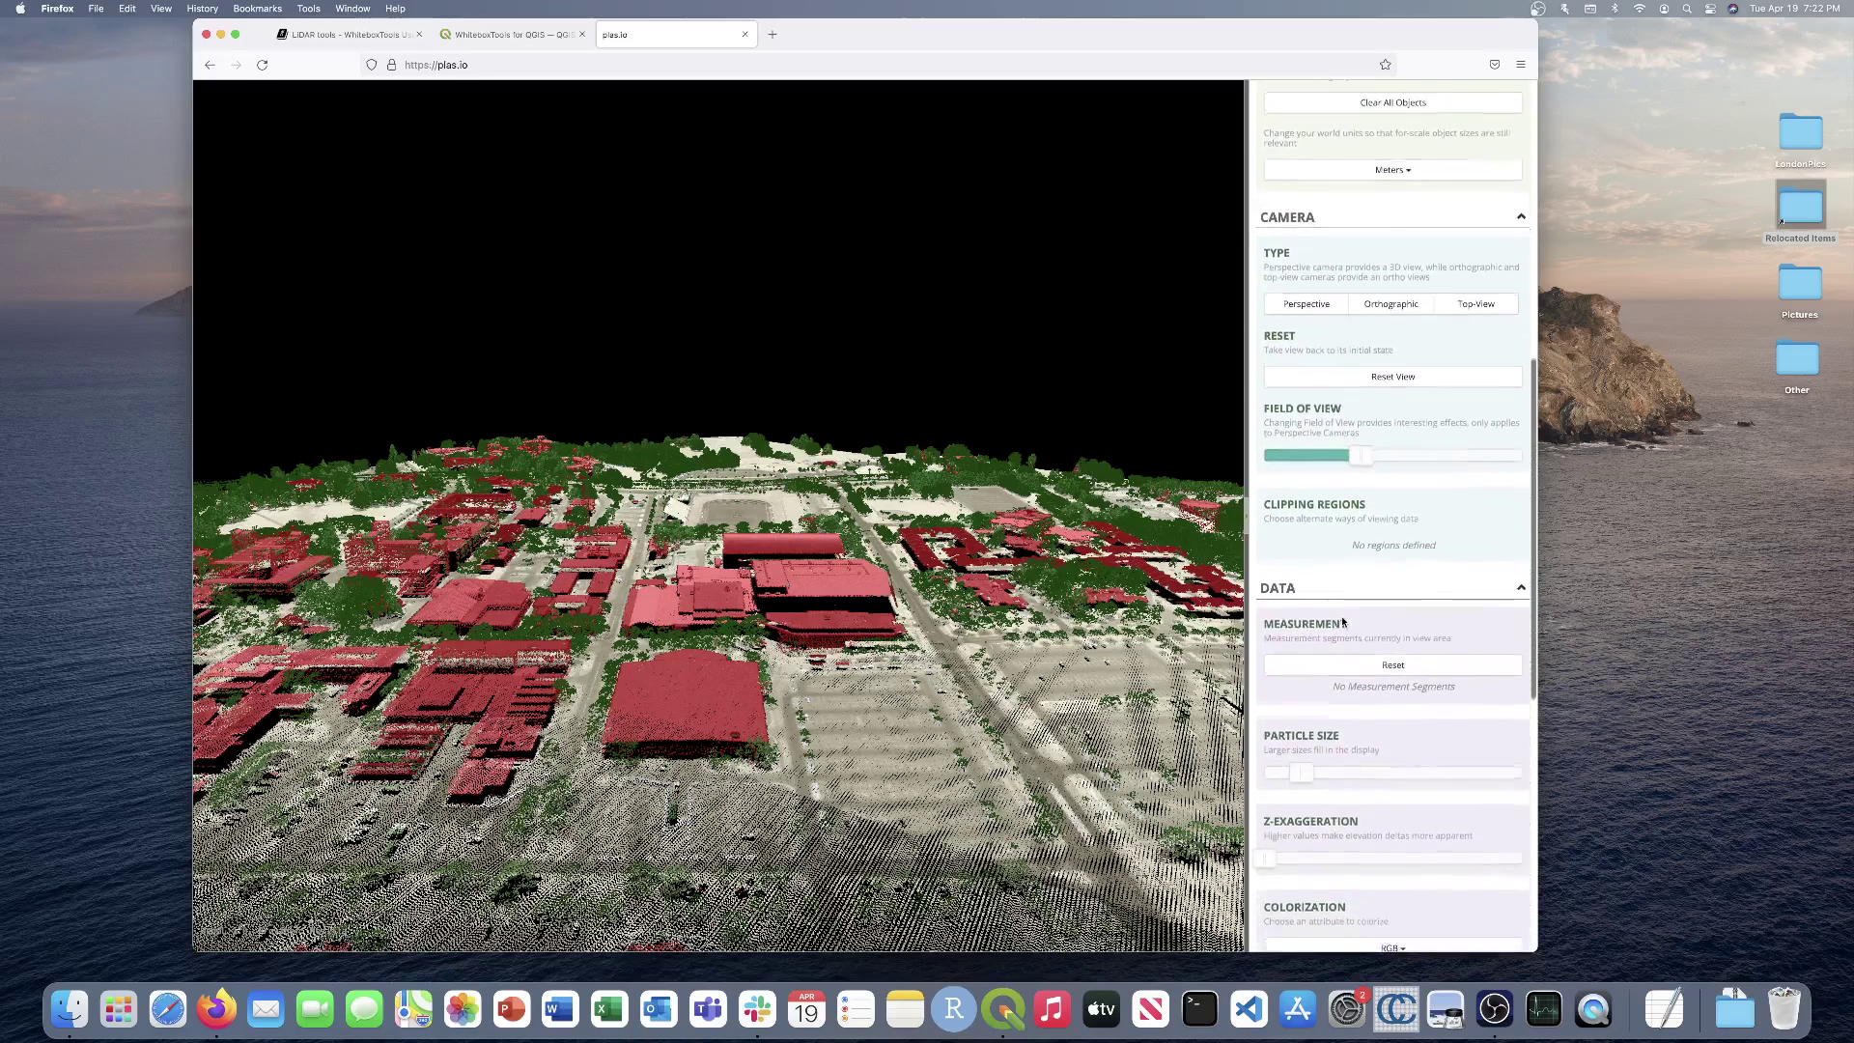
{"action": "left_click_drag", "start_coordinate": [1310, 624], "coordinate": [1469, 633]}
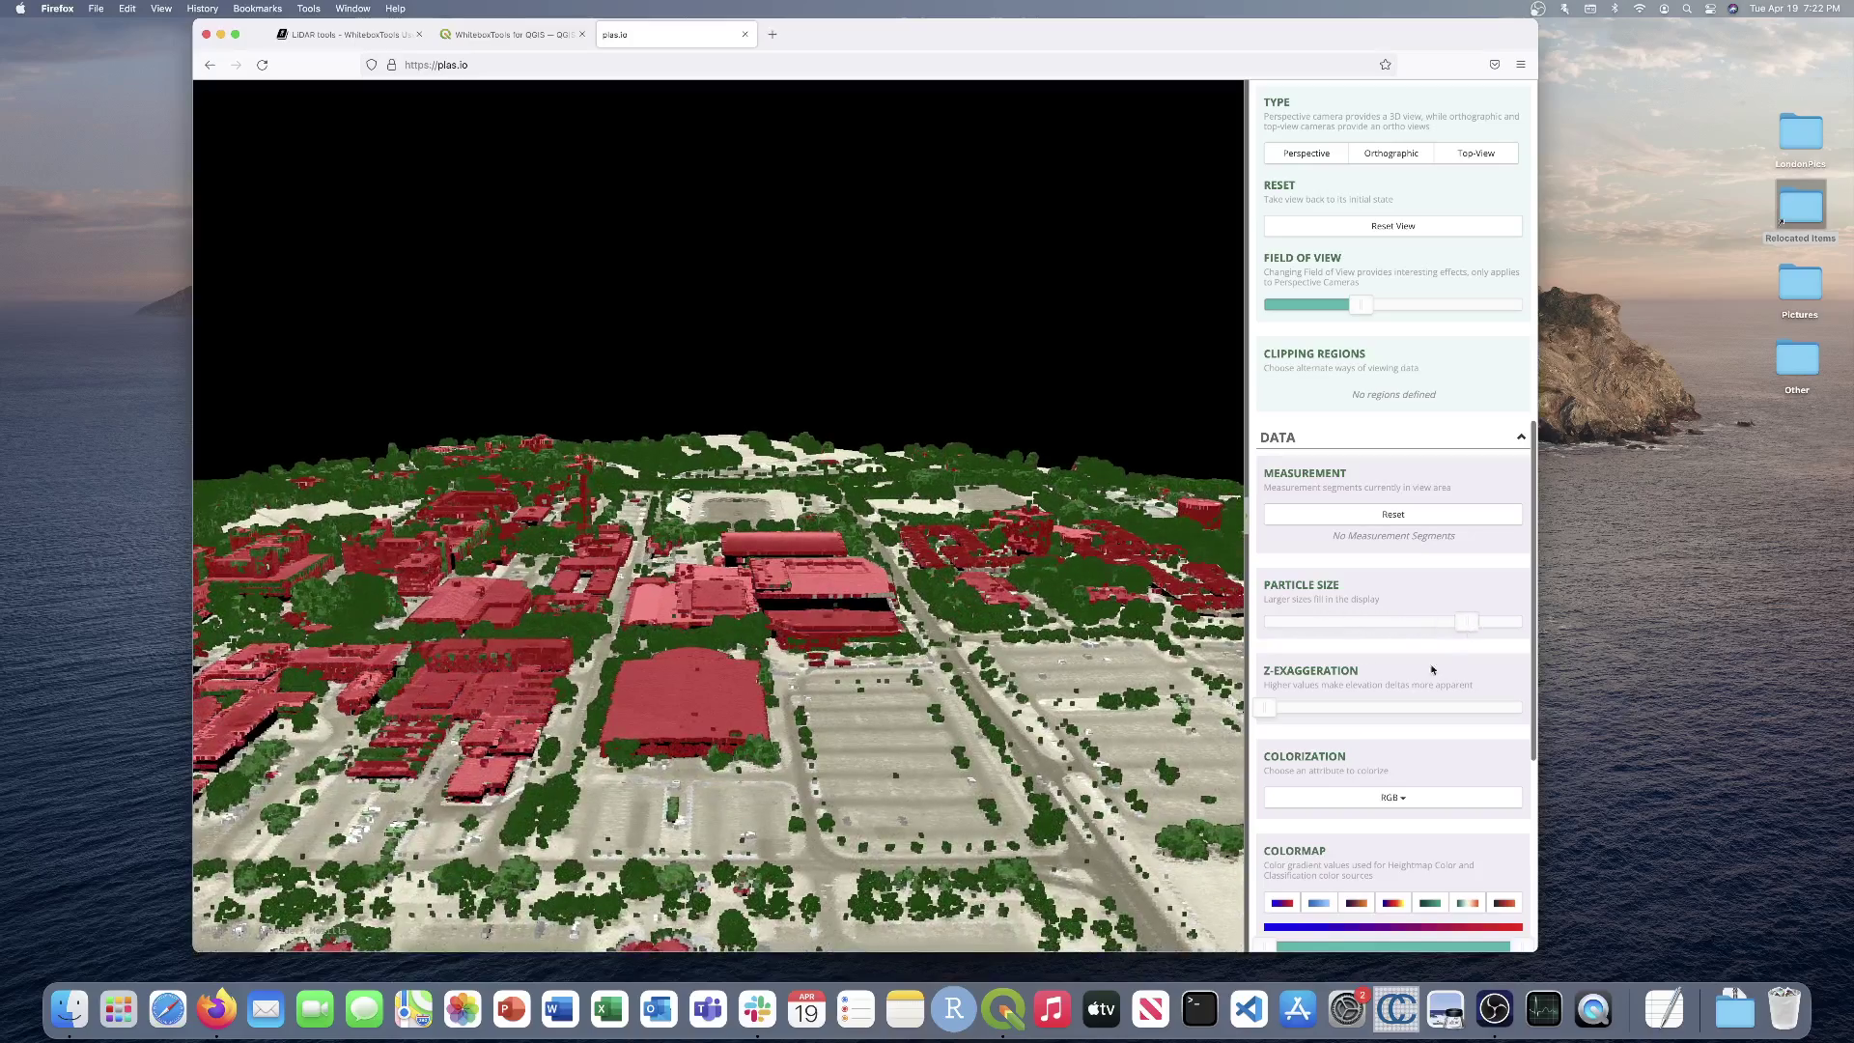
{"action": "scroll", "coordinate": [912, 714], "scroll_direction": "up", "scroll_amount": 3}
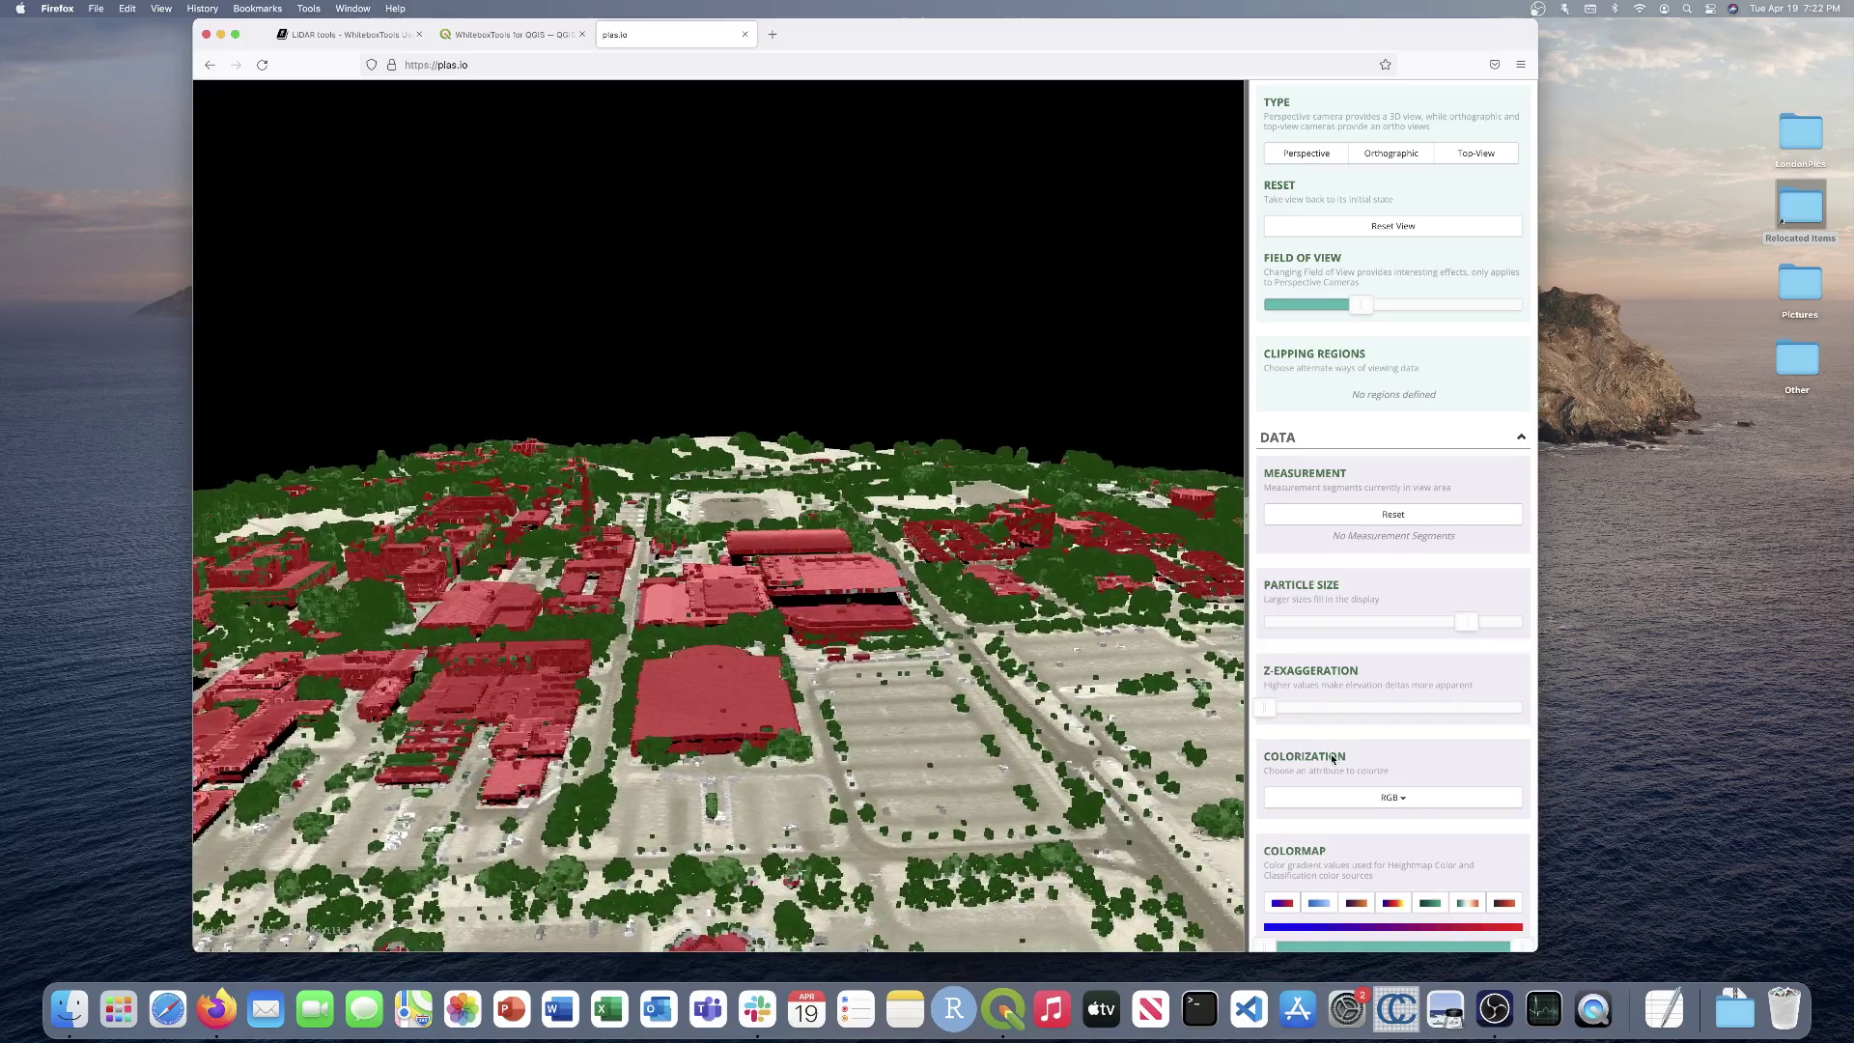
Step: Colour the campus cloud by Heightmap Color with the teal-to-red ramp, orbiting to inspect it
{"action": "scroll", "coordinate": [1332, 759], "scroll_direction": "down", "scroll_amount": 1}
{"action": "left_click", "coordinate": [1363, 745]}
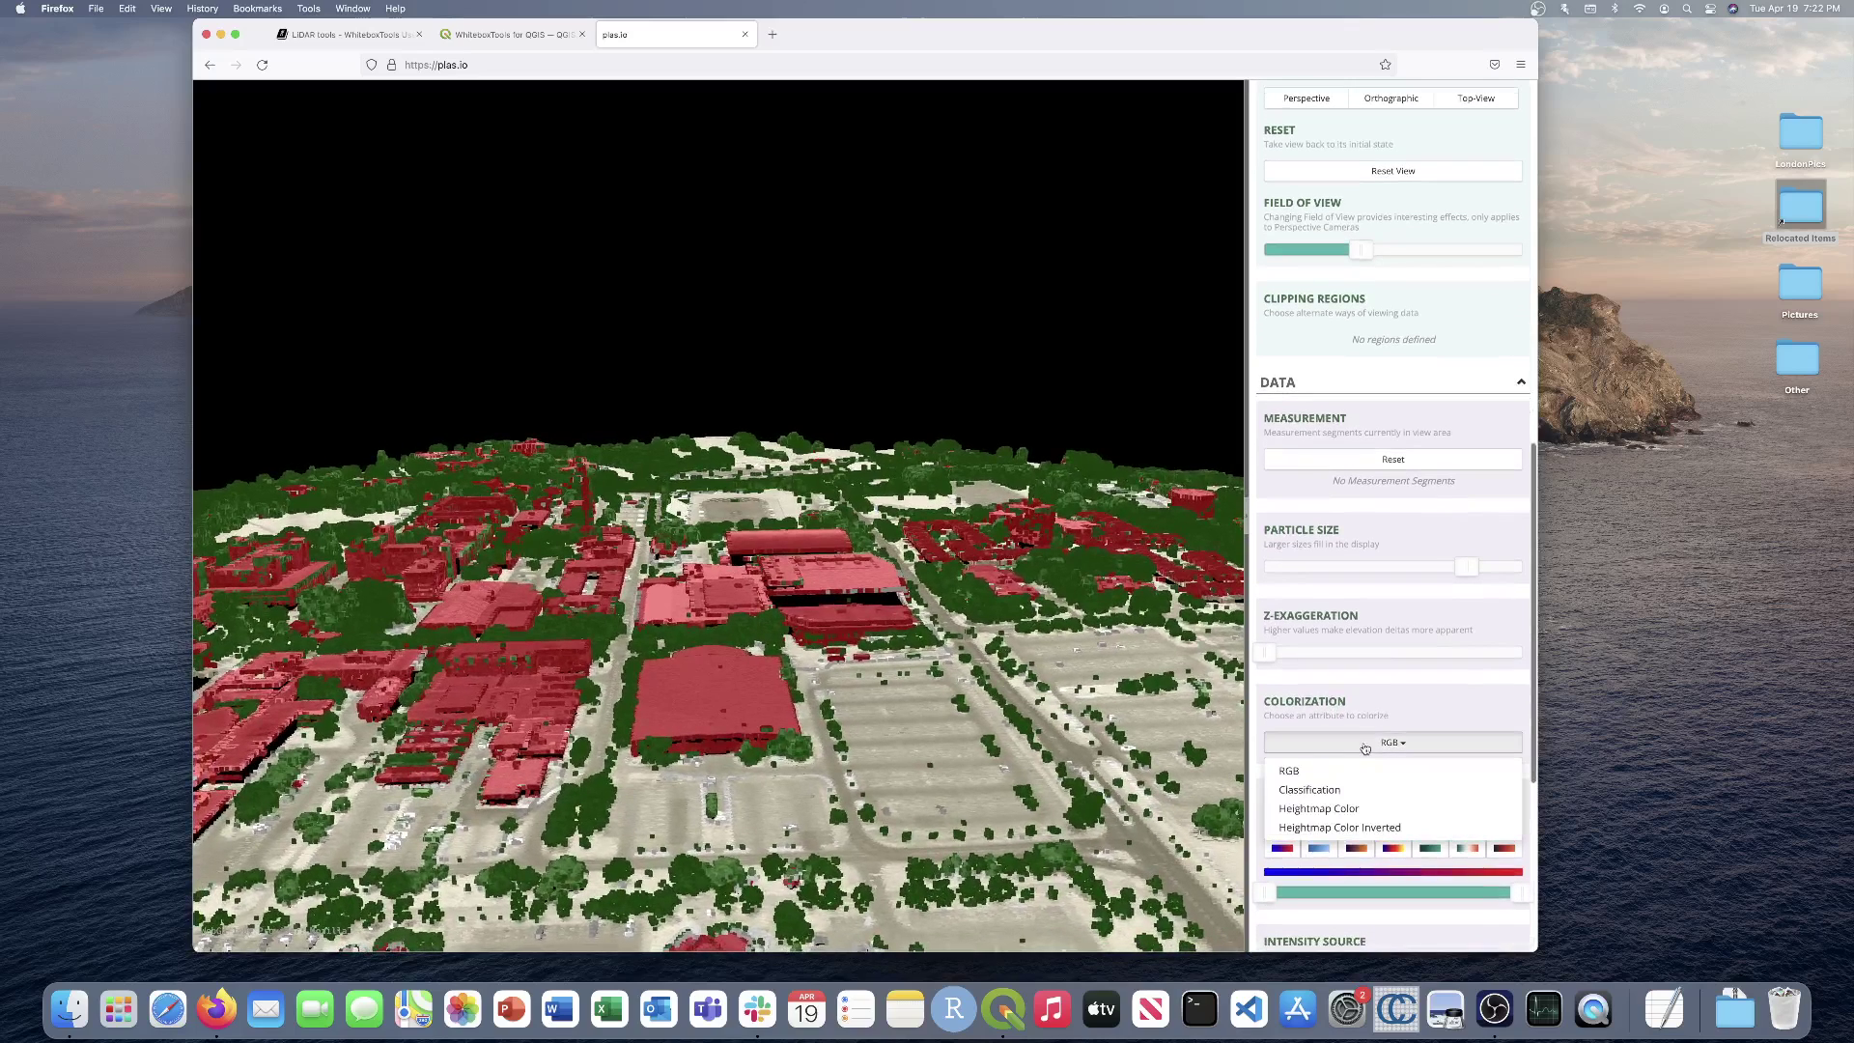
{"action": "left_click", "coordinate": [1353, 810]}
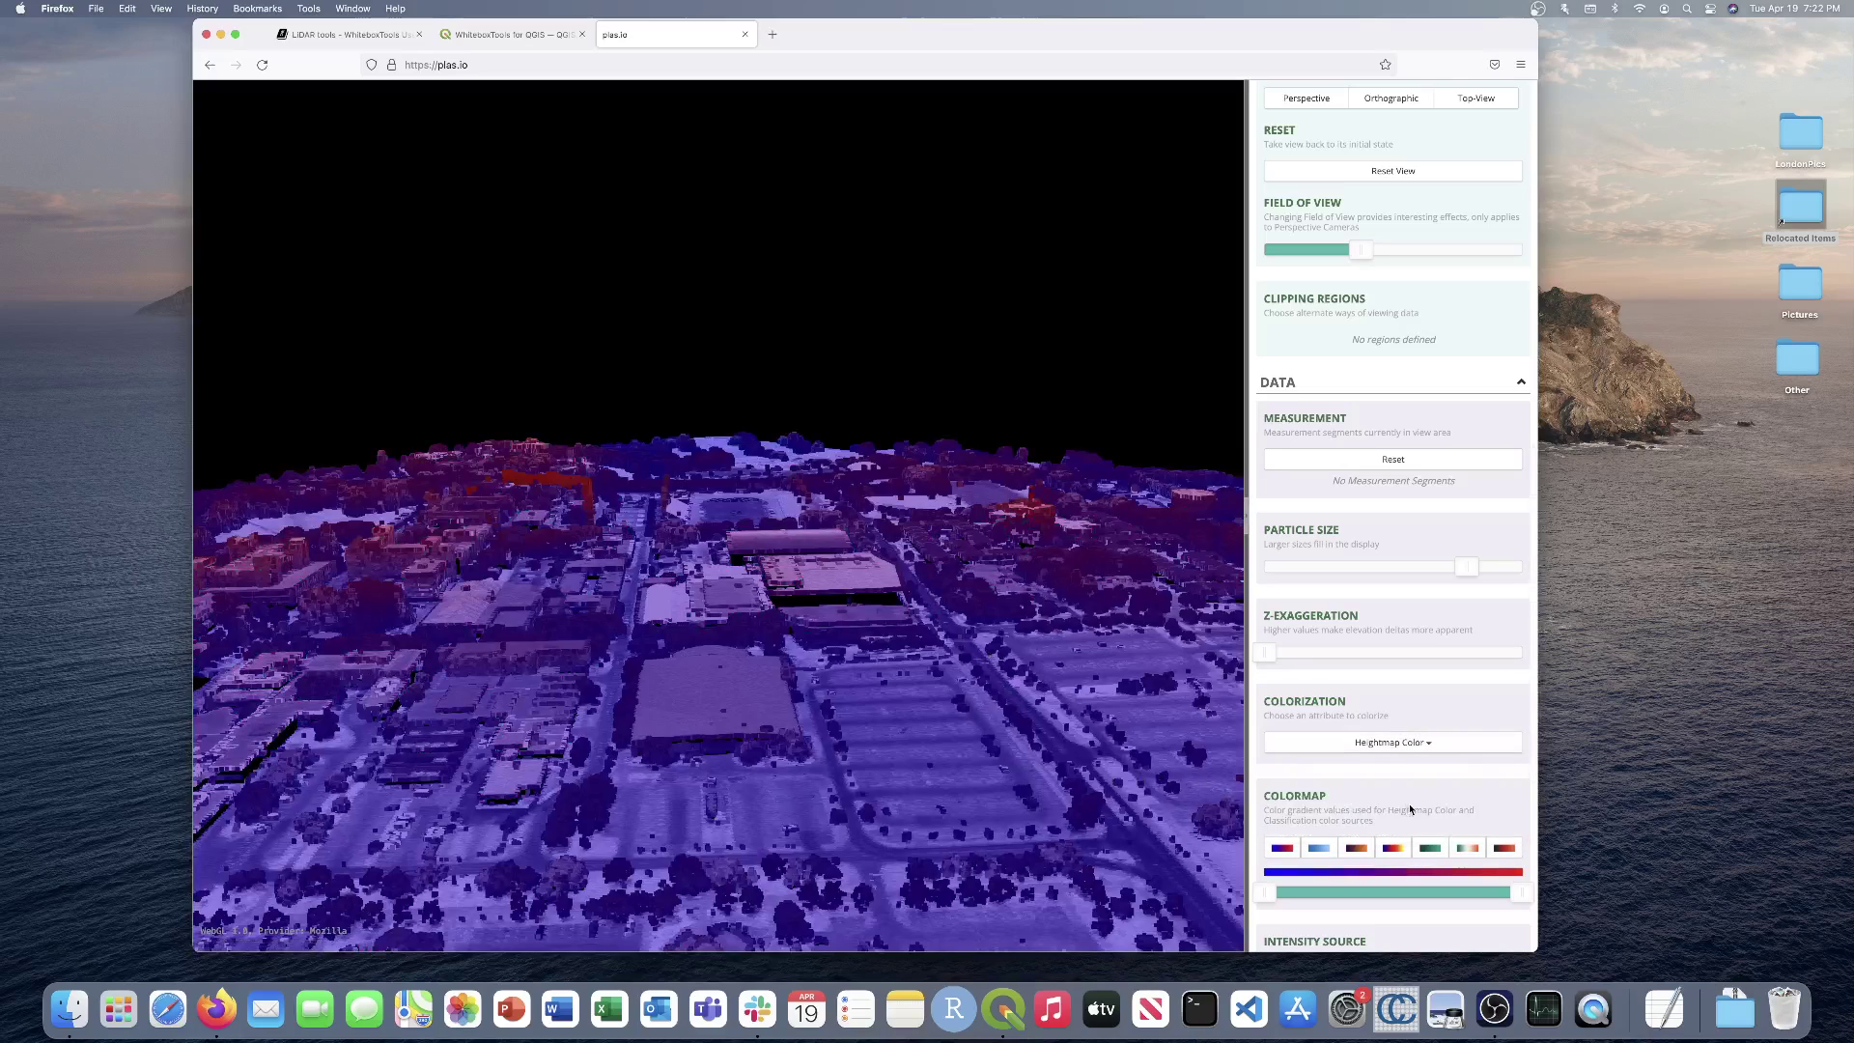
{"action": "left_click", "coordinate": [1466, 847]}
{"action": "left_click_drag", "start_coordinate": [468, 574], "coordinate": [842, 695]}
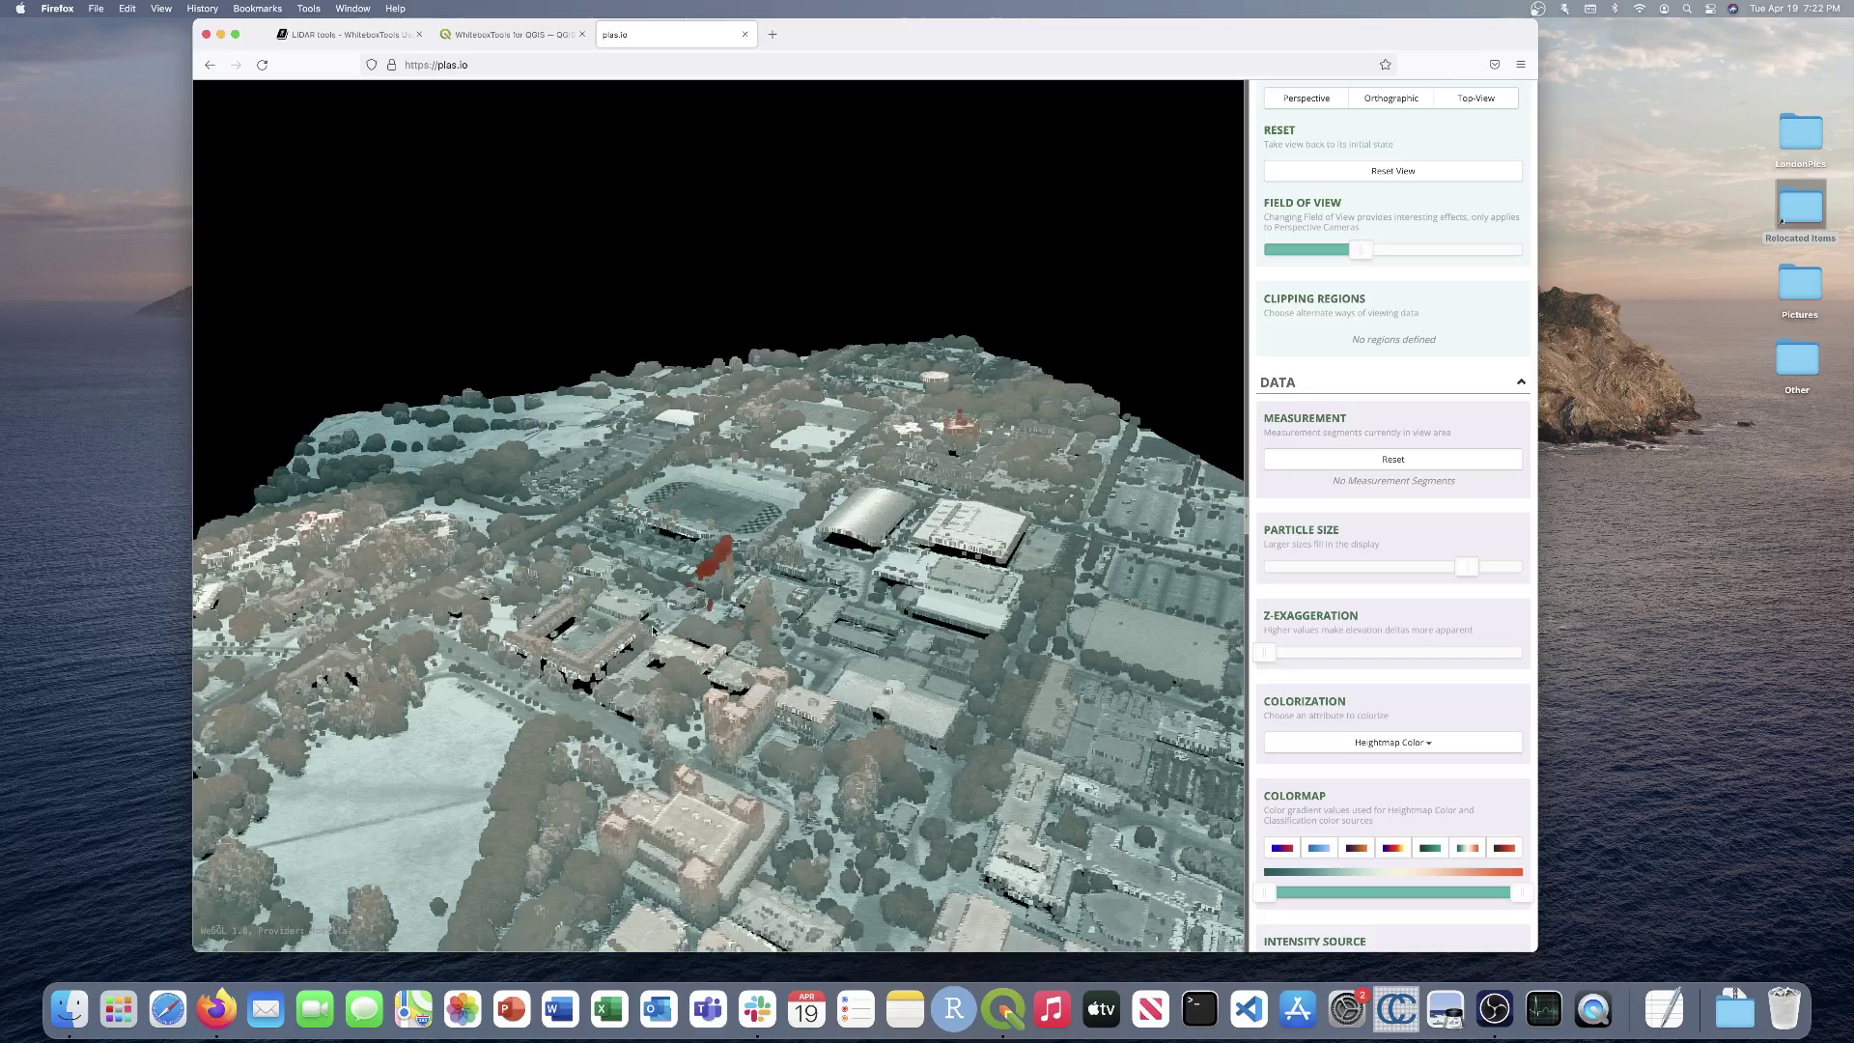
{"action": "left_click_drag", "start_coordinate": [679, 514], "coordinate": [632, 644]}
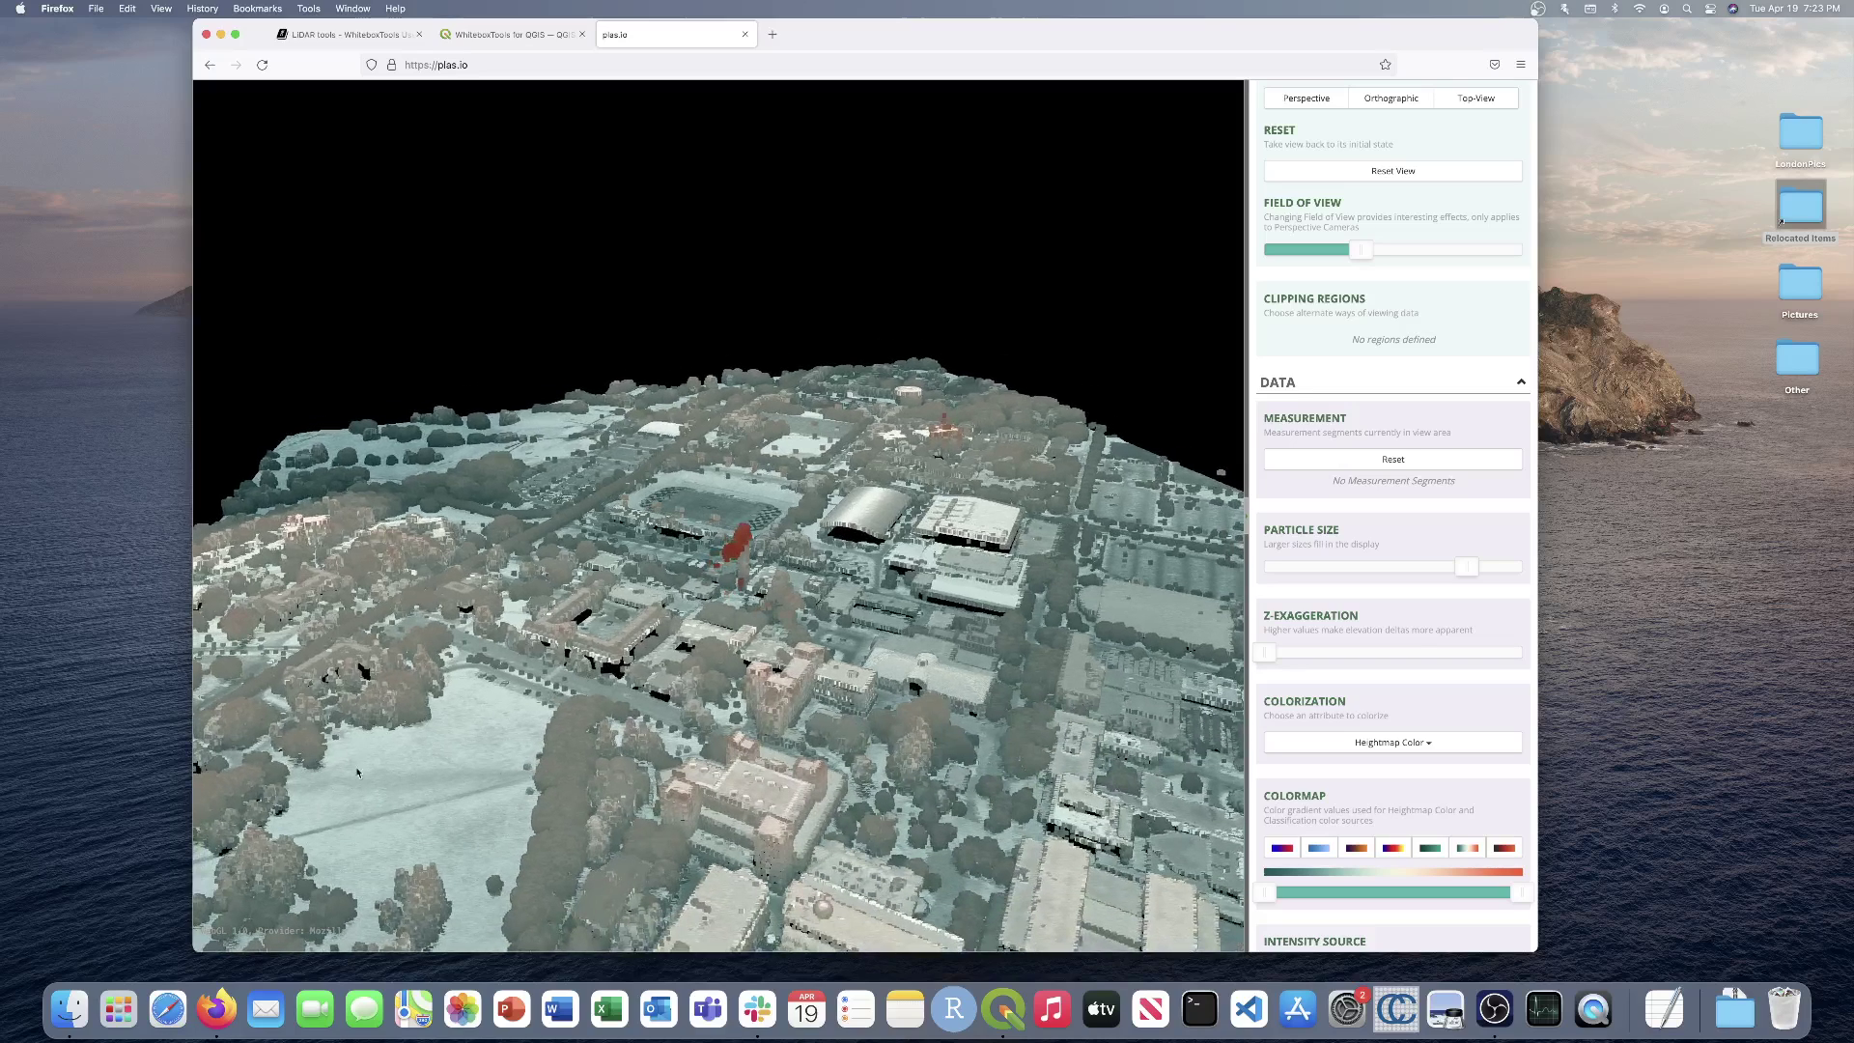
{"action": "left_click_drag", "start_coordinate": [634, 640], "coordinate": [985, 717]}
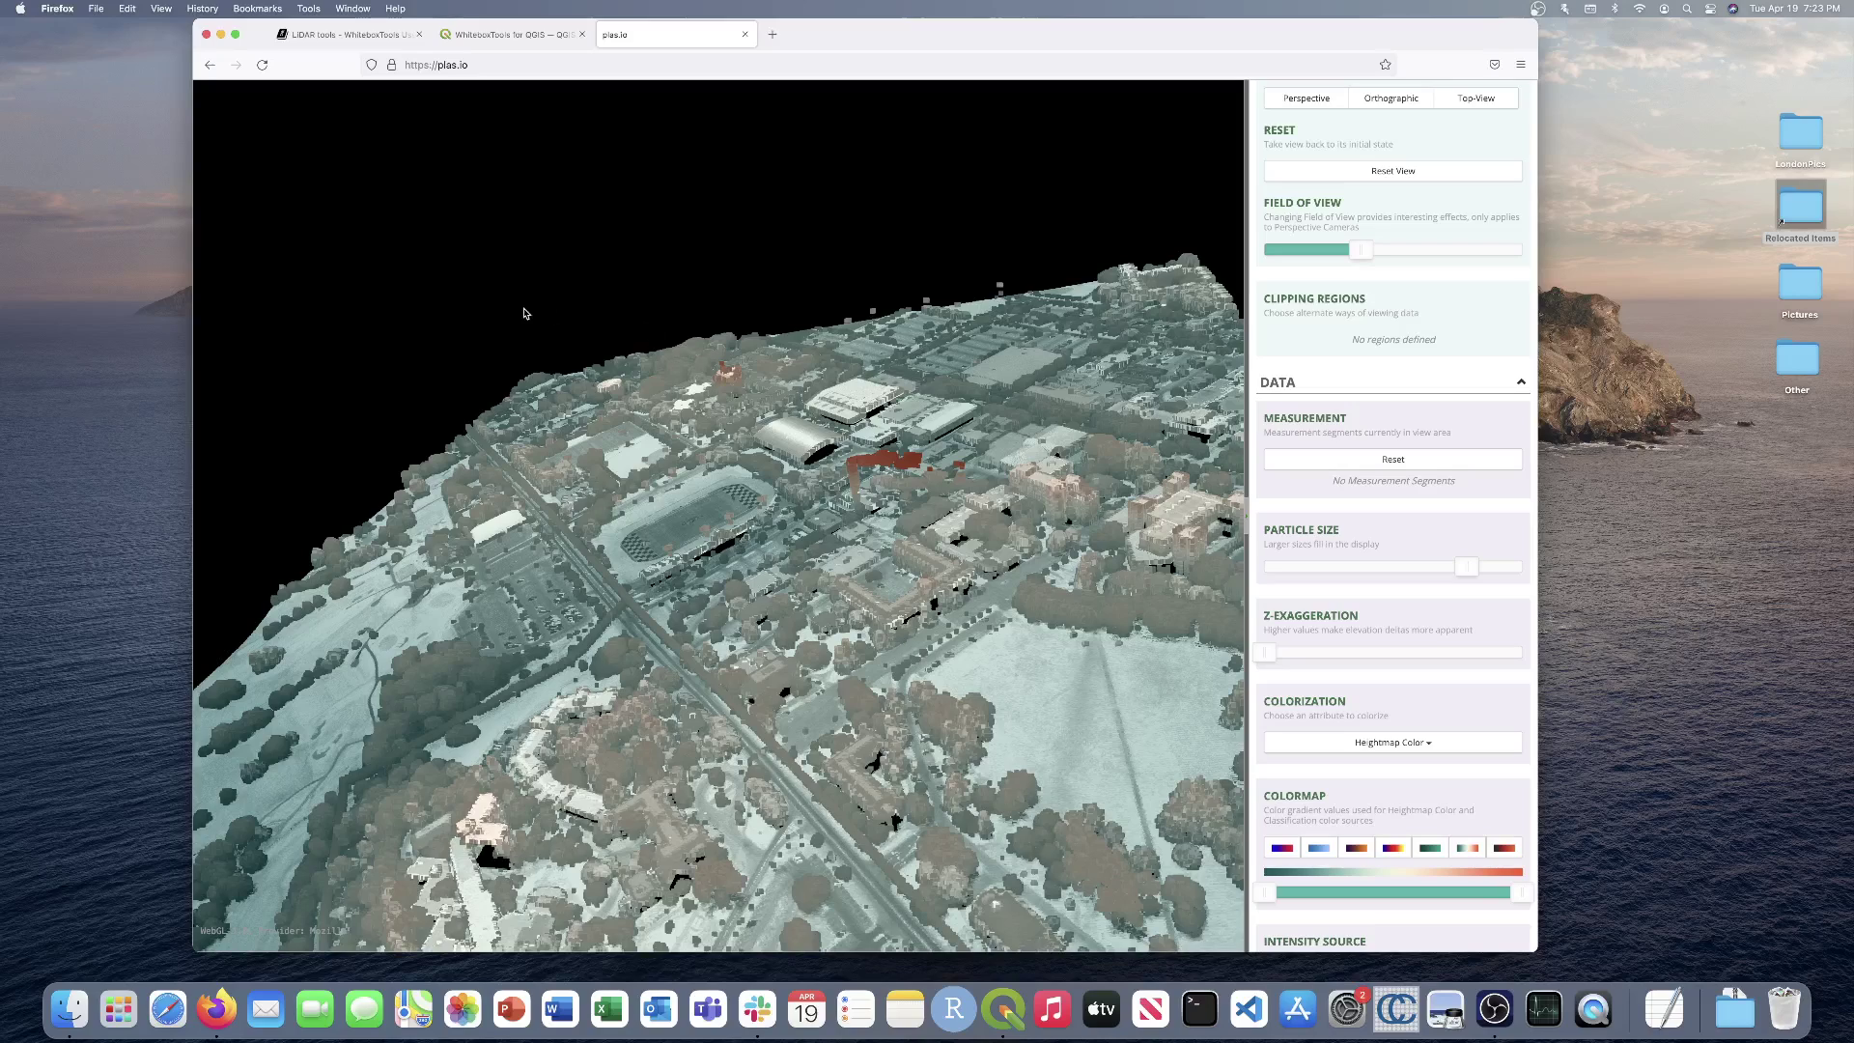
Step: Review the WhiteboxTools for QGIS plugin page, then return to the QGIS desktop
{"action": "left_click", "coordinate": [516, 36]}
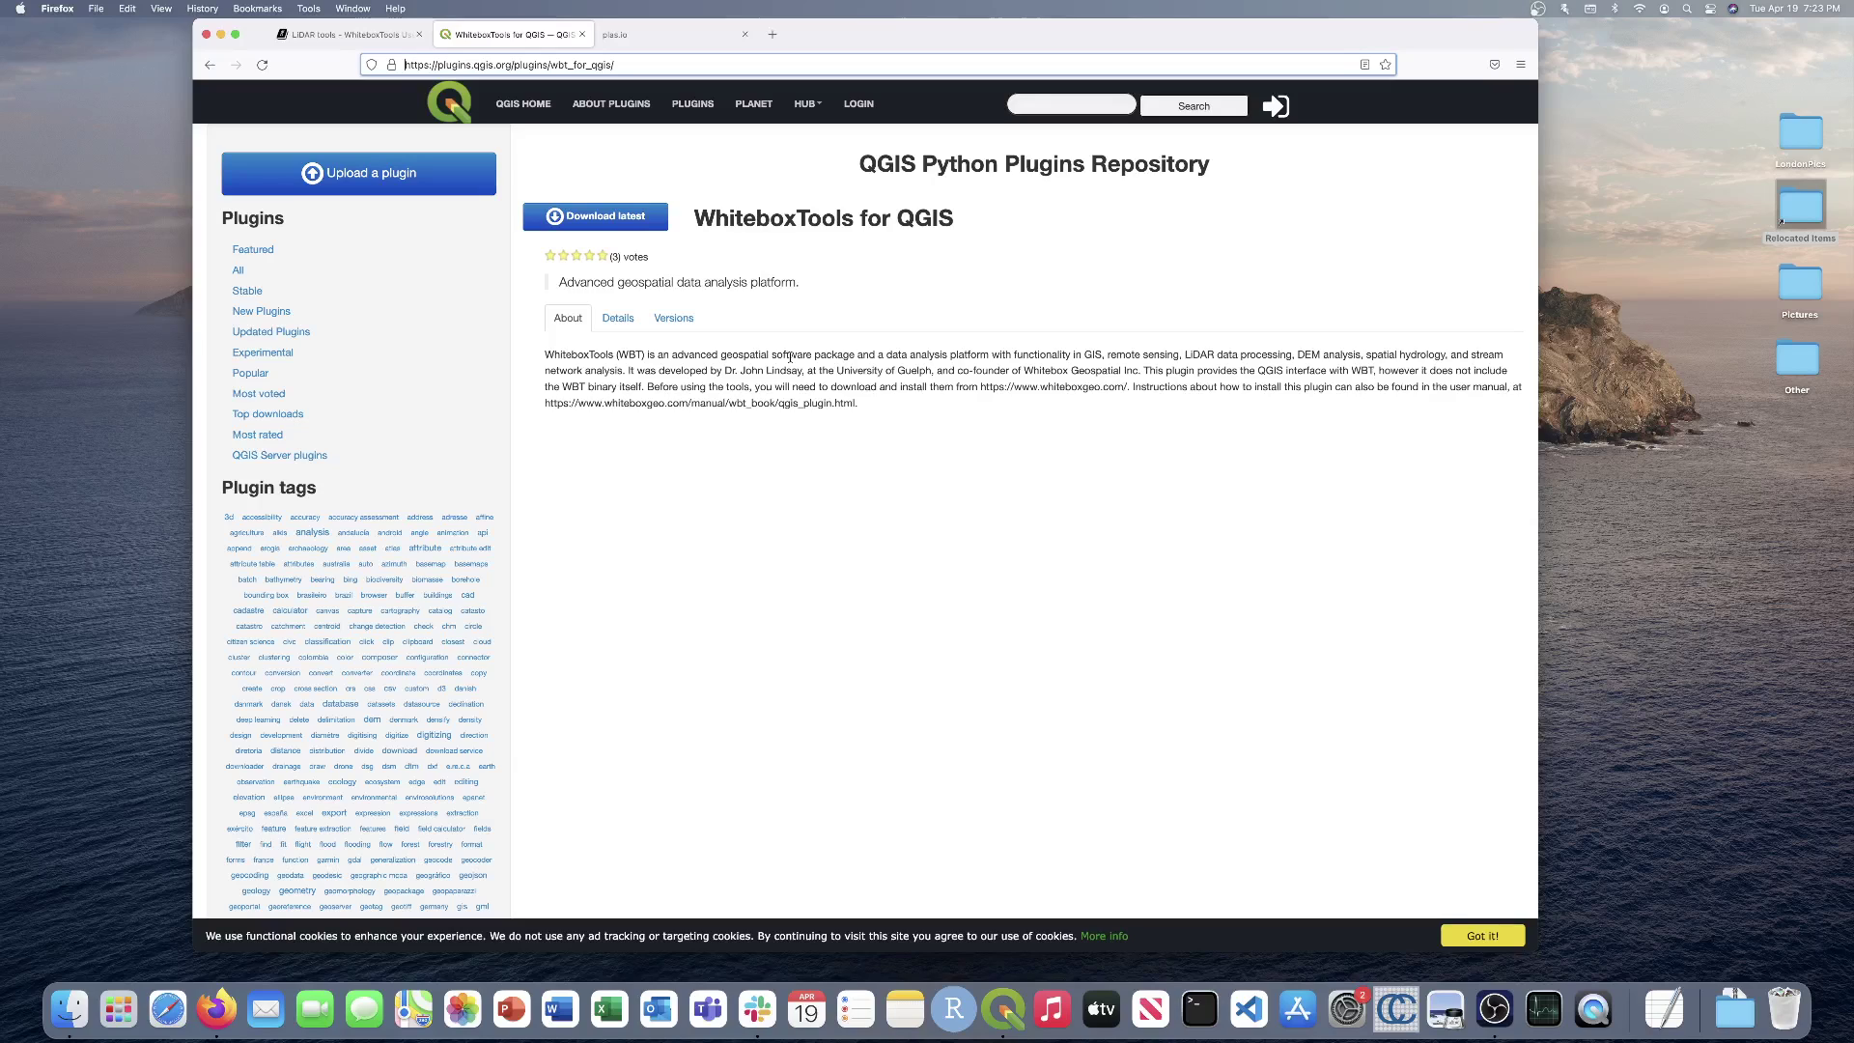
{"action": "key", "text": "ctrl+Left"}
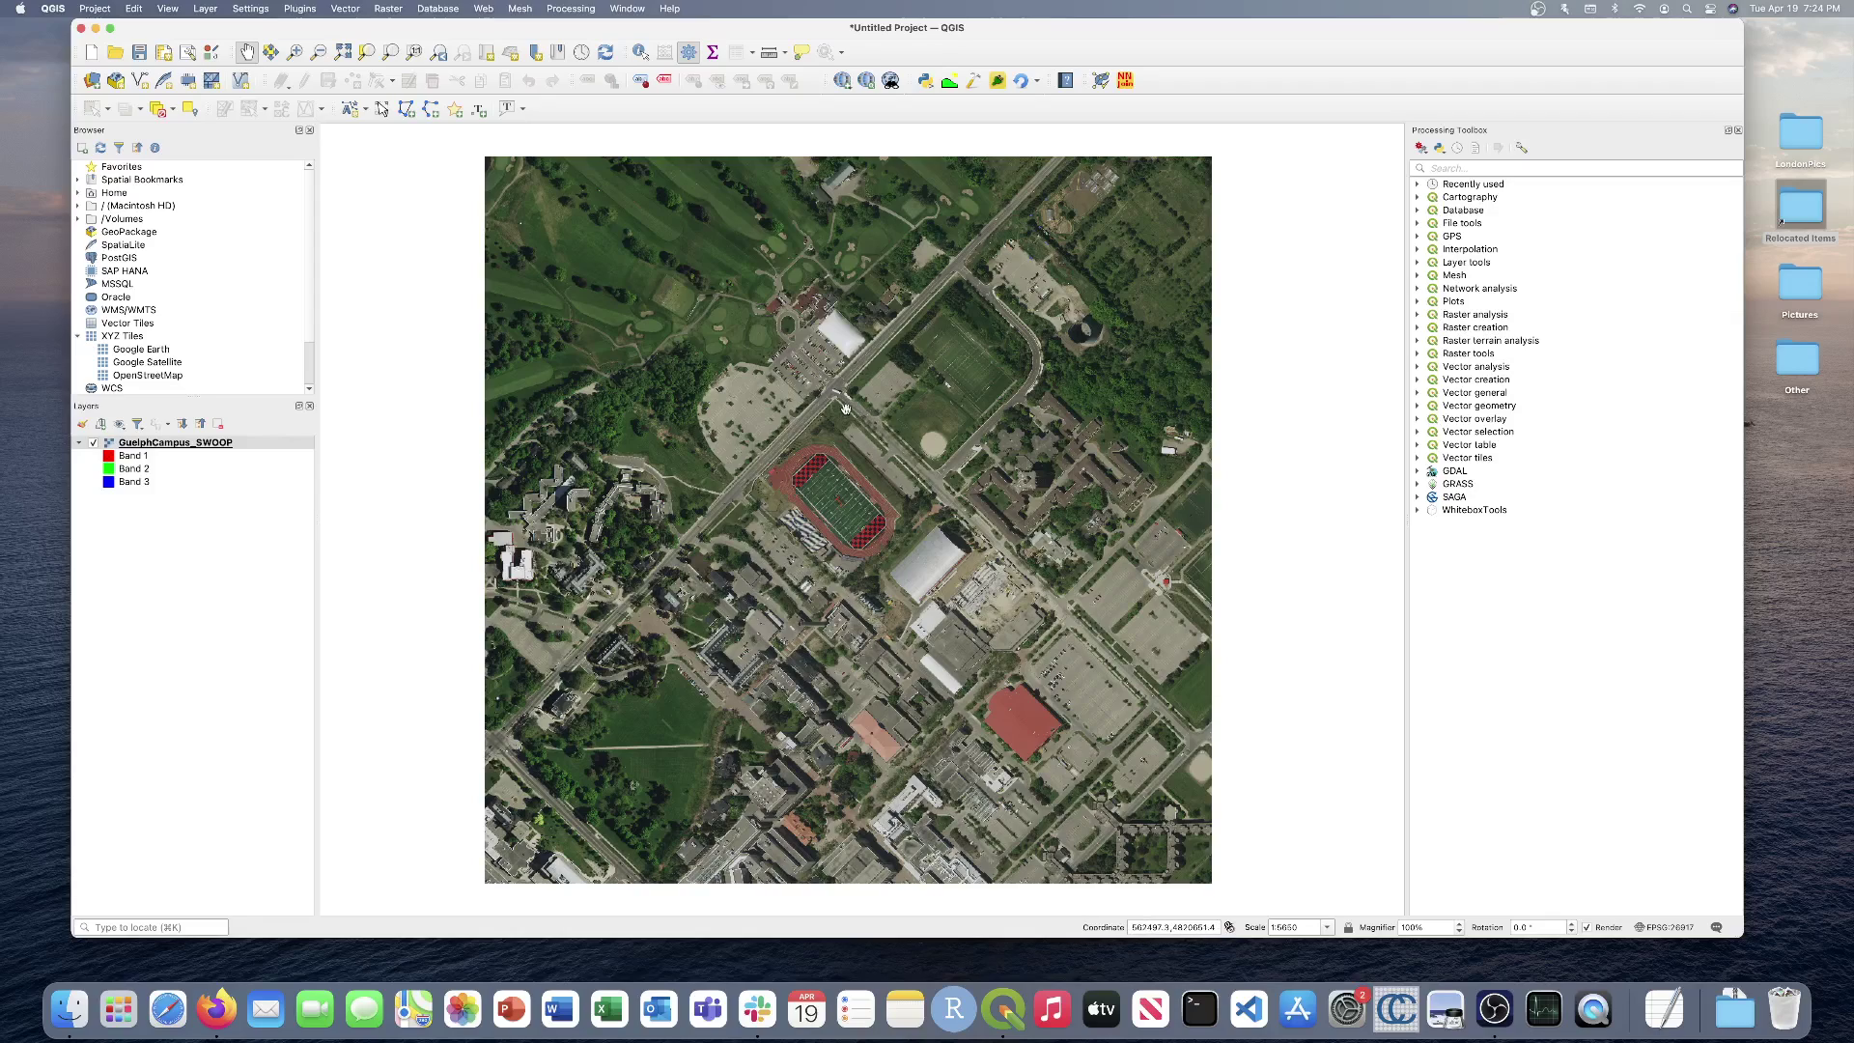
Step: Search the Processing Toolbox for 'colouri' and open ColourizeBasedOnPointReturns
{"action": "left_click", "coordinate": [1489, 169]}
{"action": "type", "text": "colouri"}
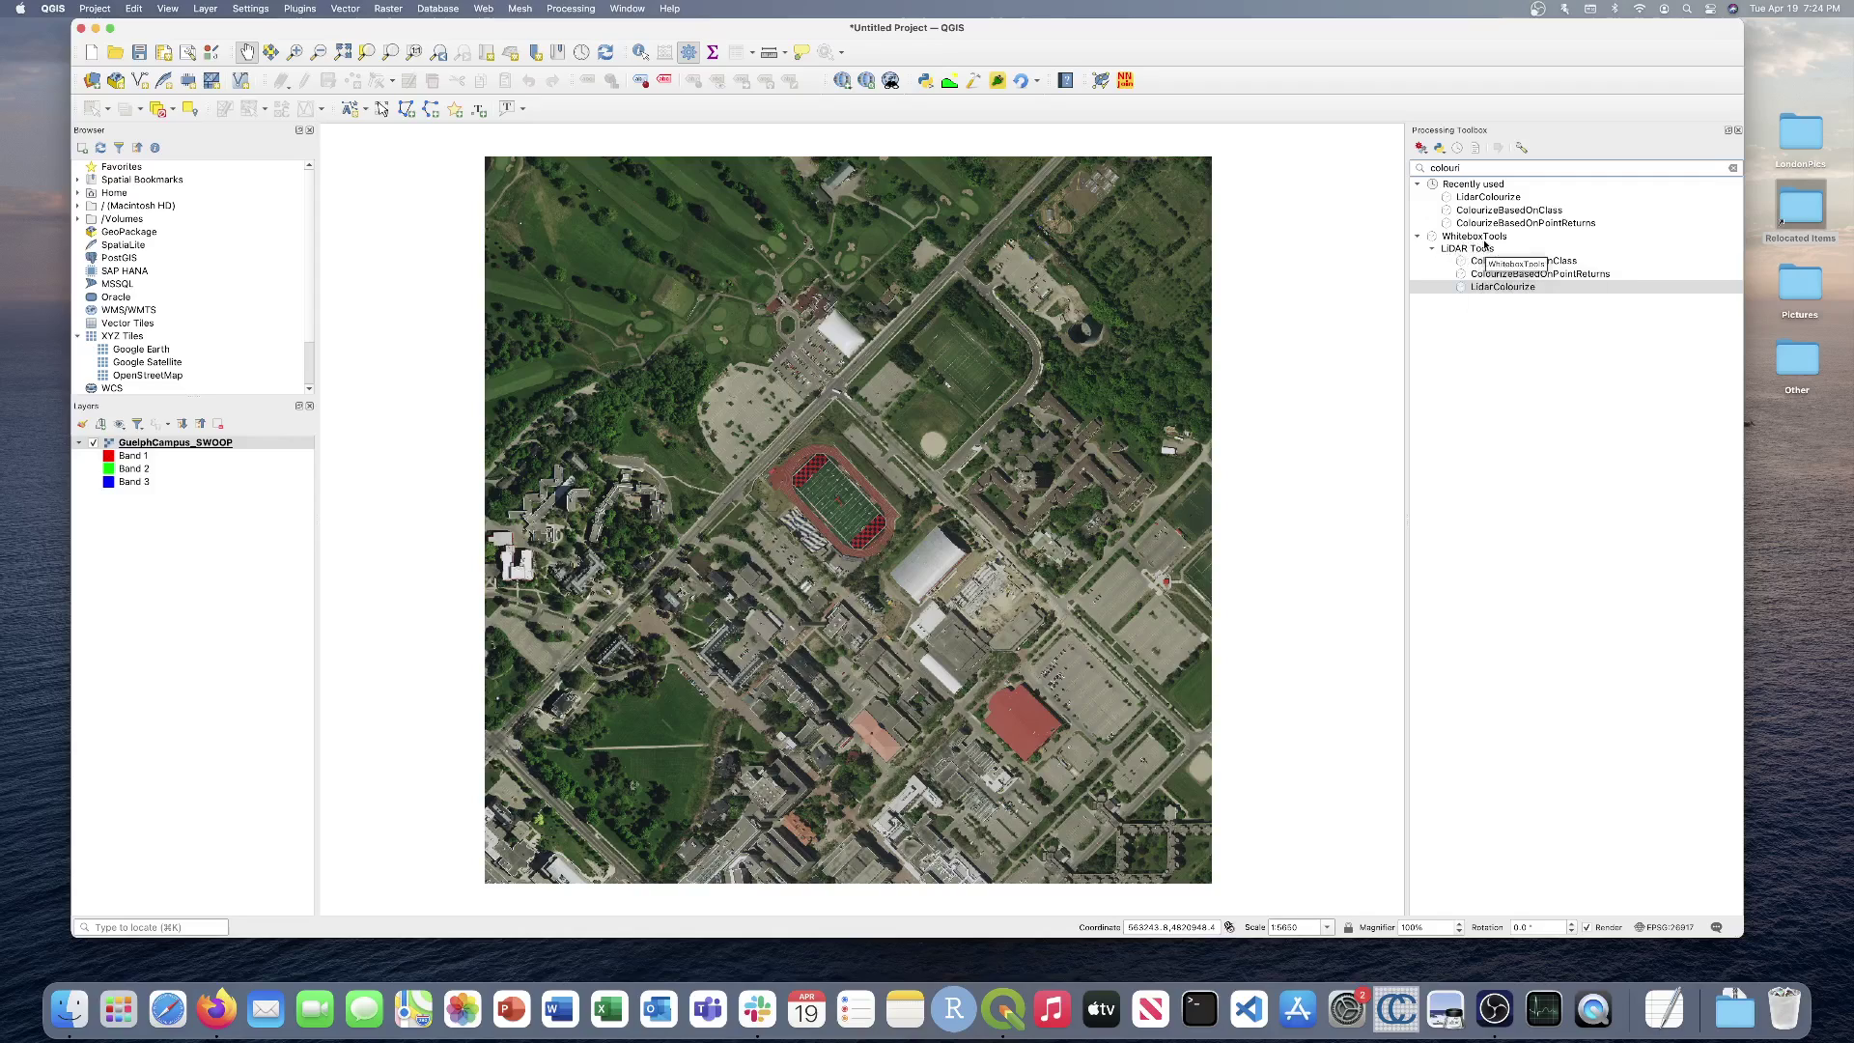
{"action": "double_click", "coordinate": [1543, 274]}
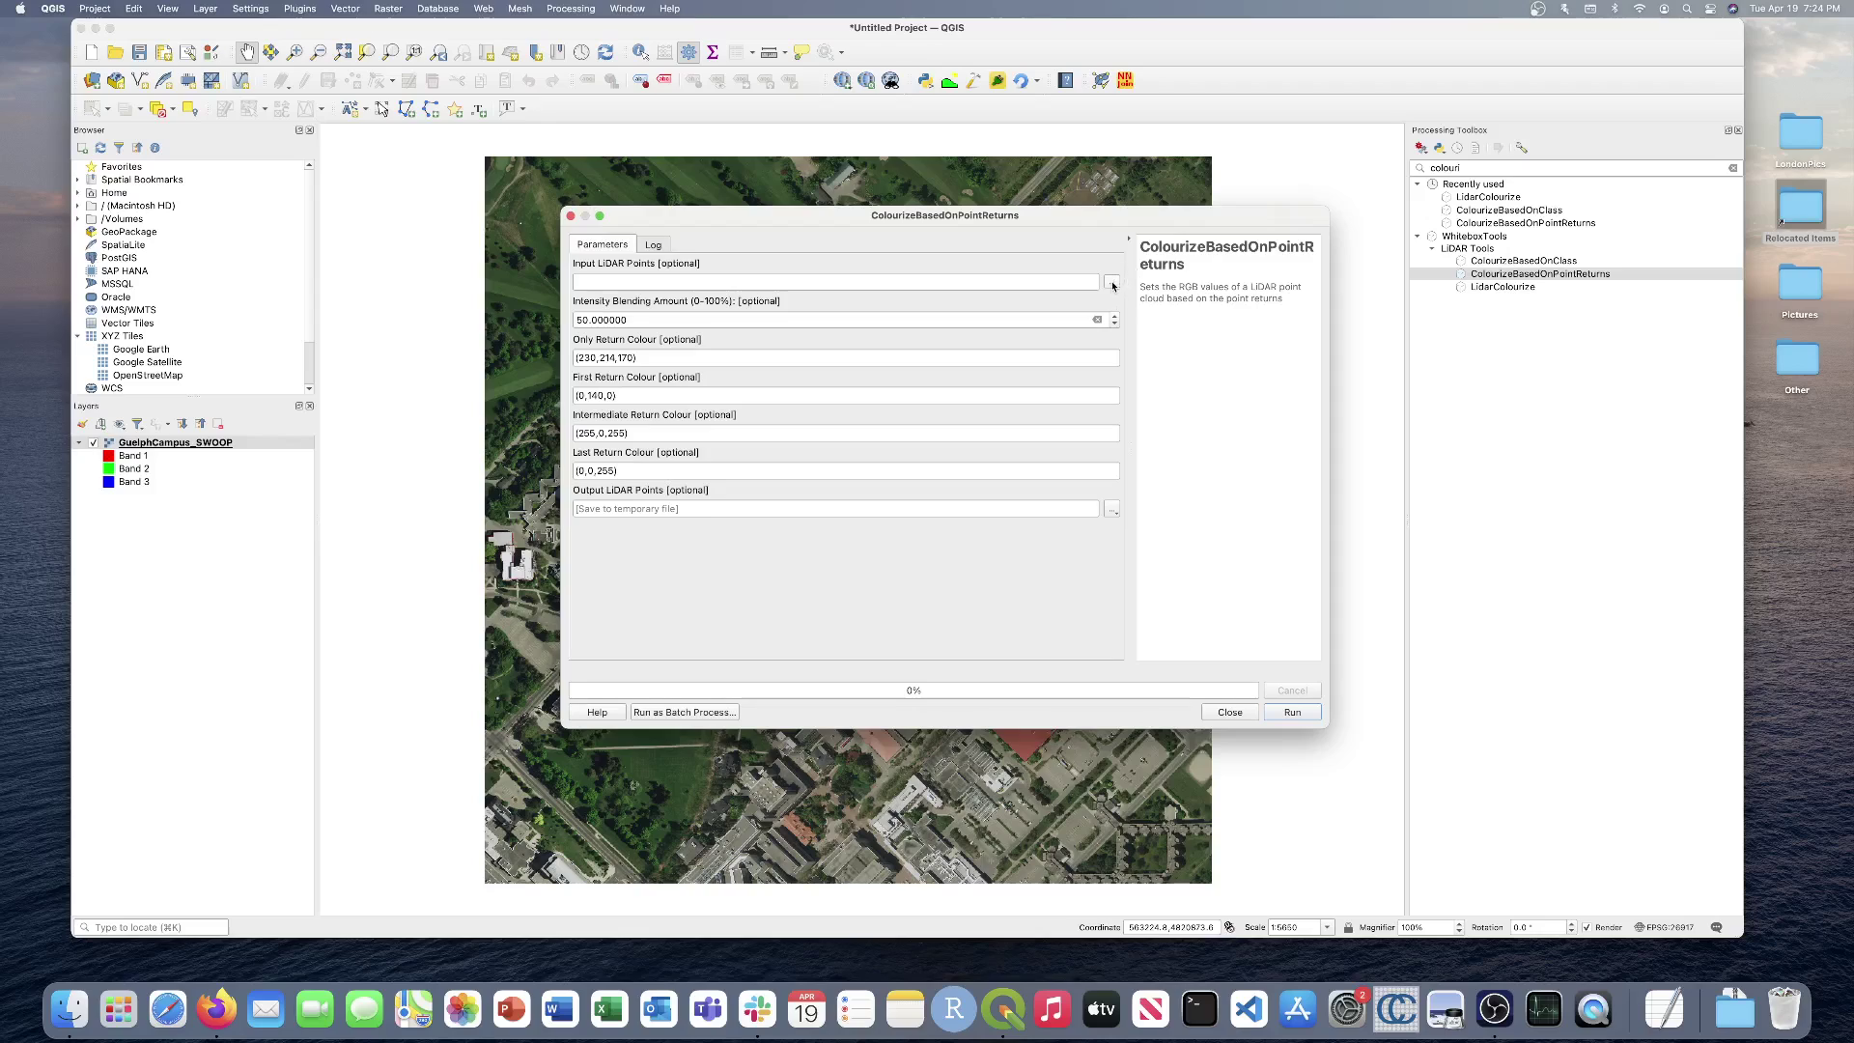
Step: Use GuelphCampus_classified.las as input and save the output to CBOPR.las
{"action": "left_click", "coordinate": [1112, 282]}
{"action": "double_click", "coordinate": [751, 211]}
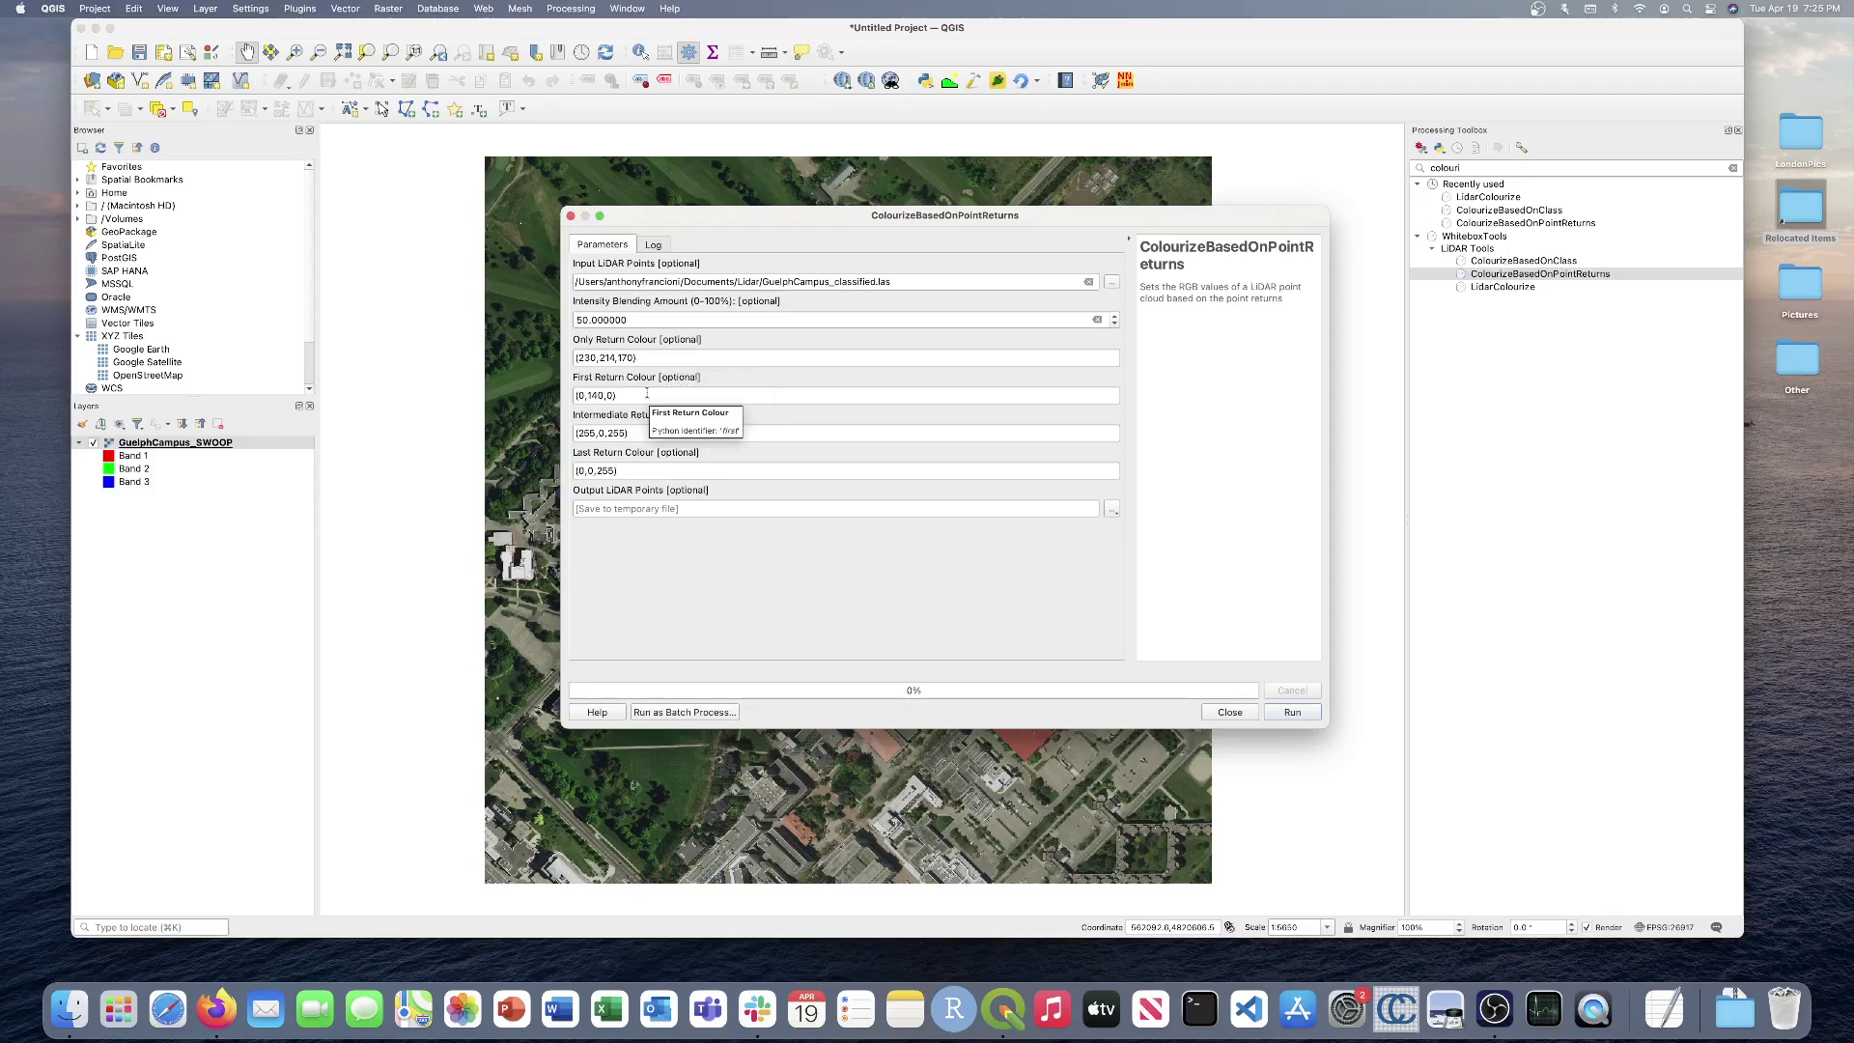
{"action": "left_click", "coordinate": [1112, 508]}
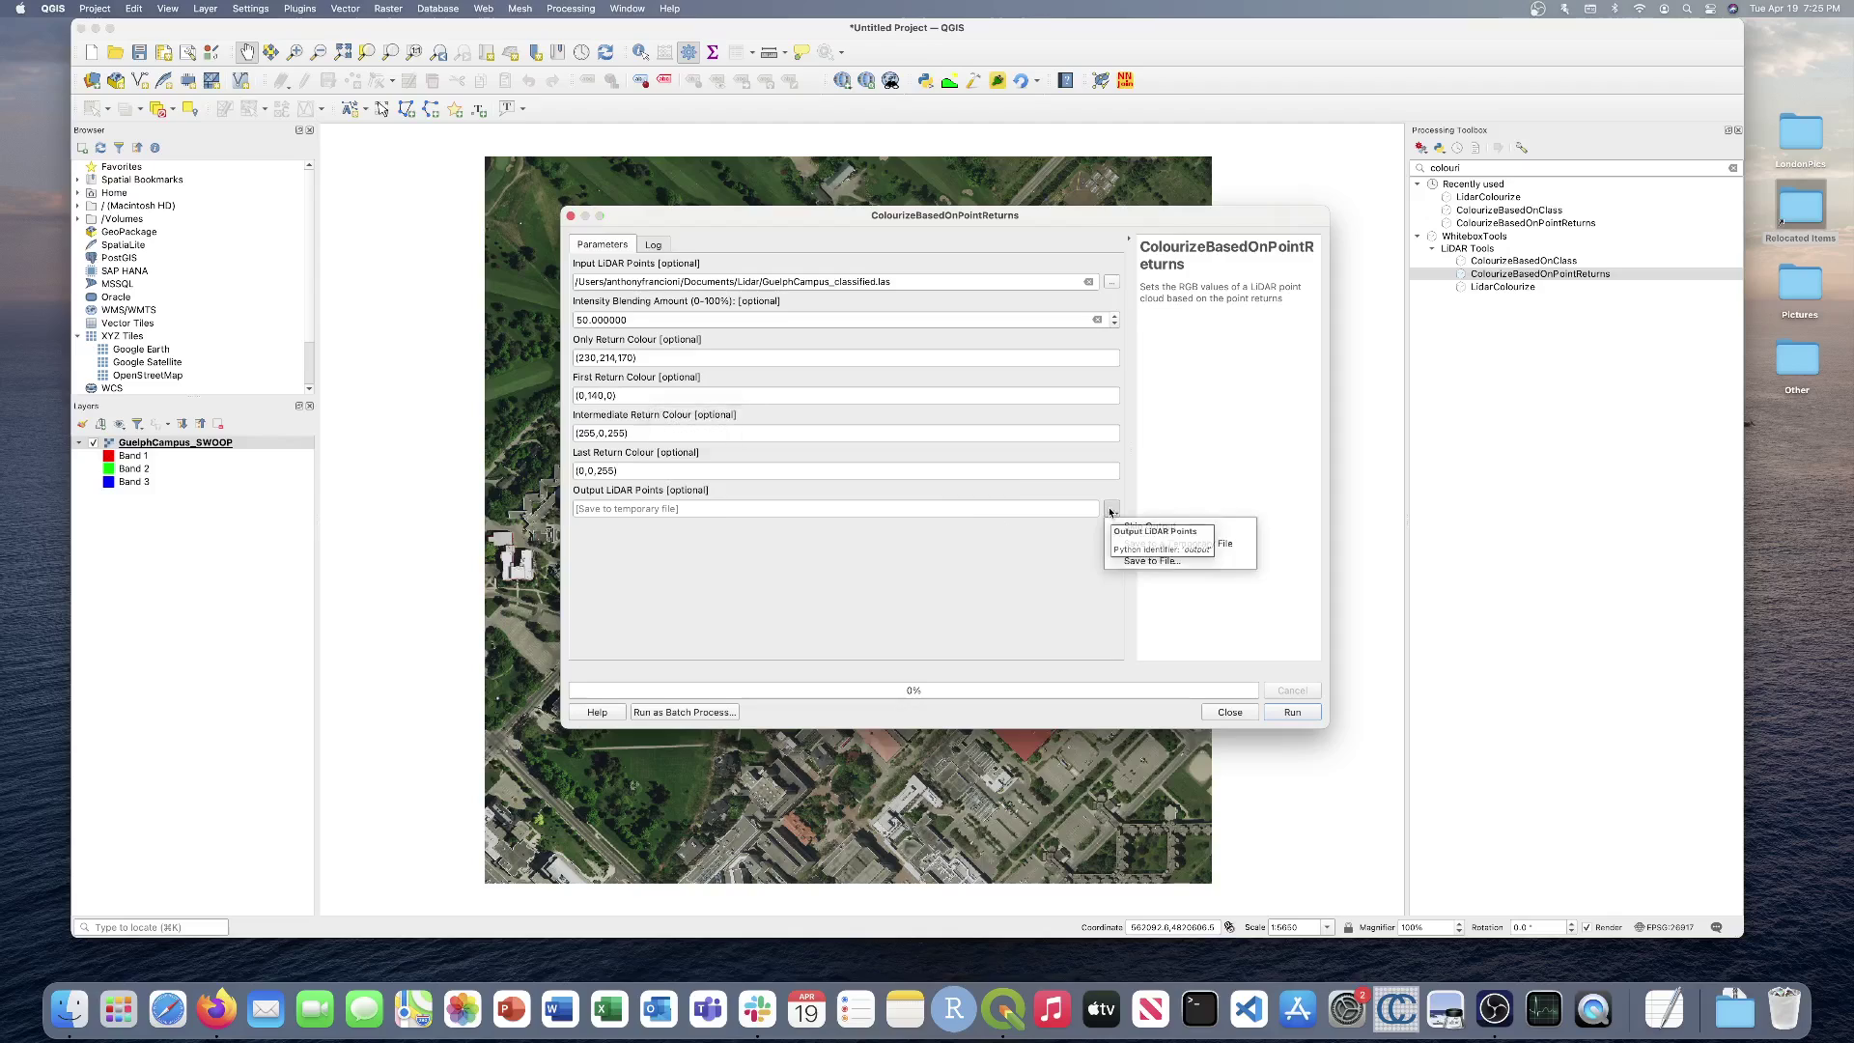
{"action": "left_click", "coordinate": [1146, 563]}
{"action": "type", "text": "CBOPR"}
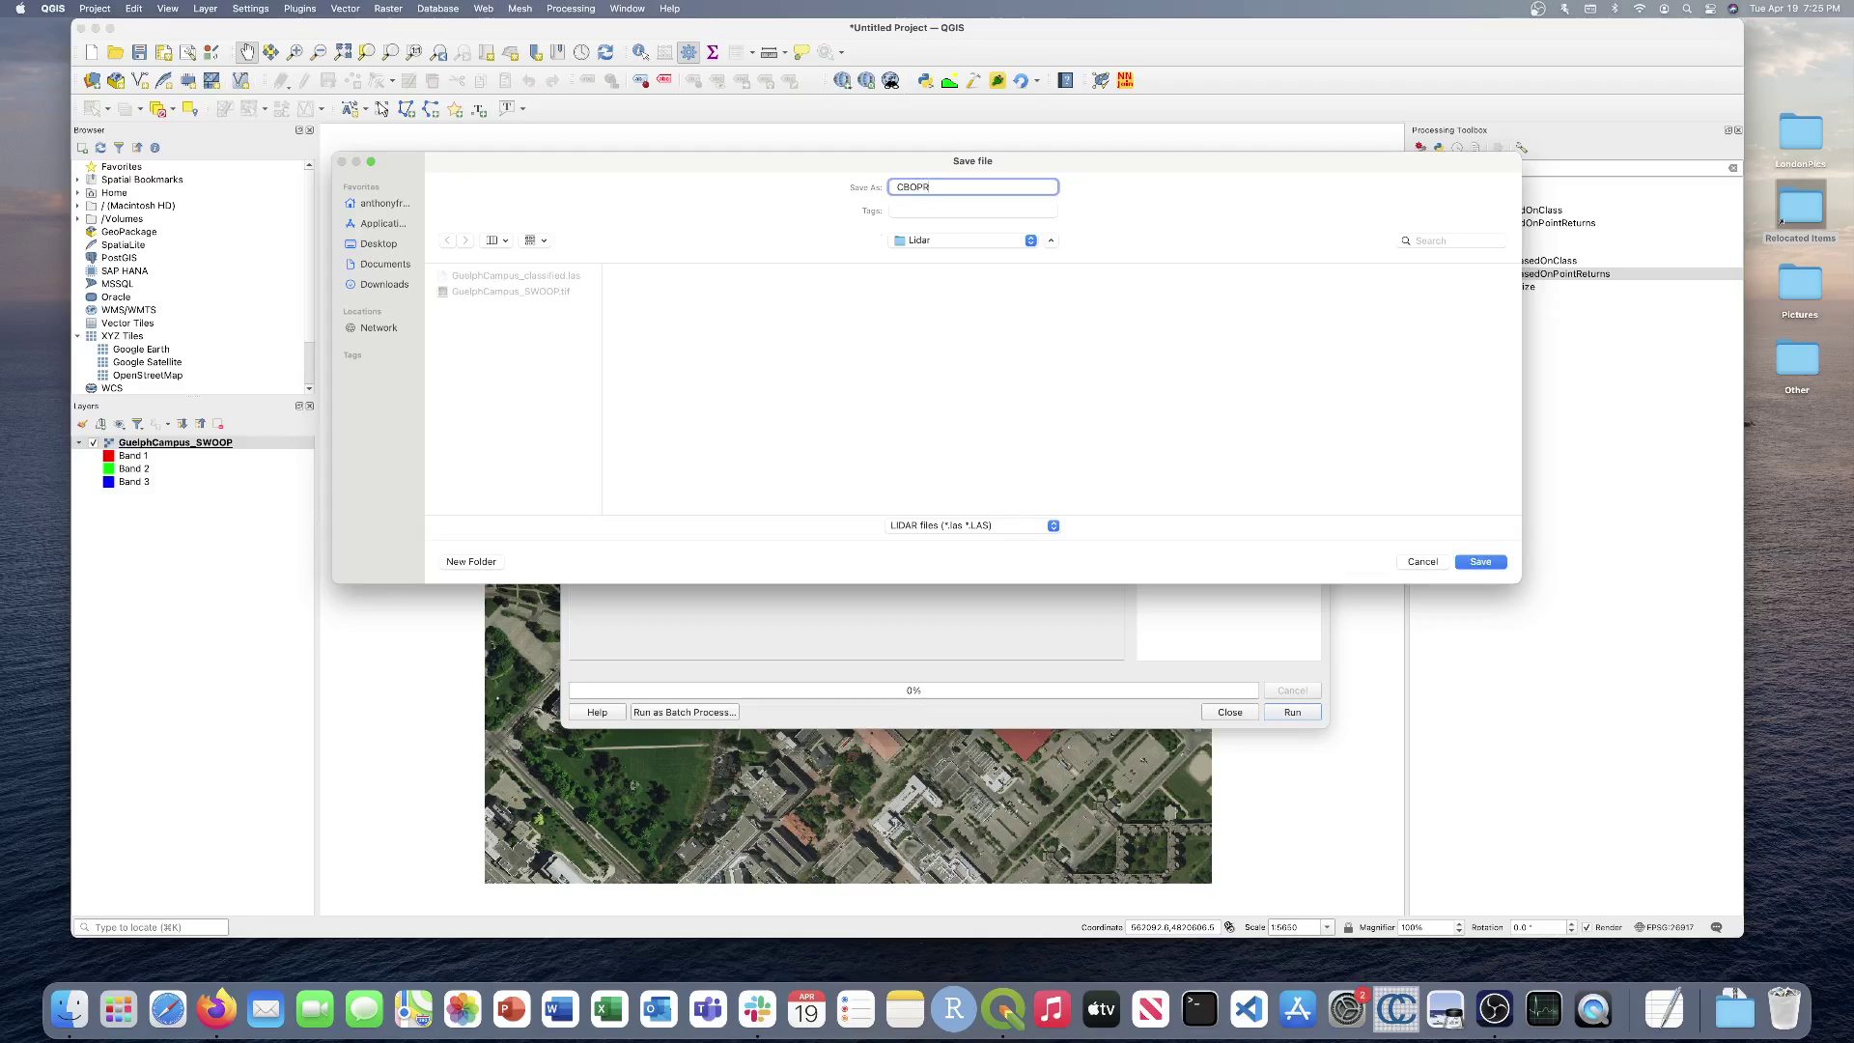
{"action": "type", "text": ".las"}
{"action": "left_click", "coordinate": [1480, 561]}
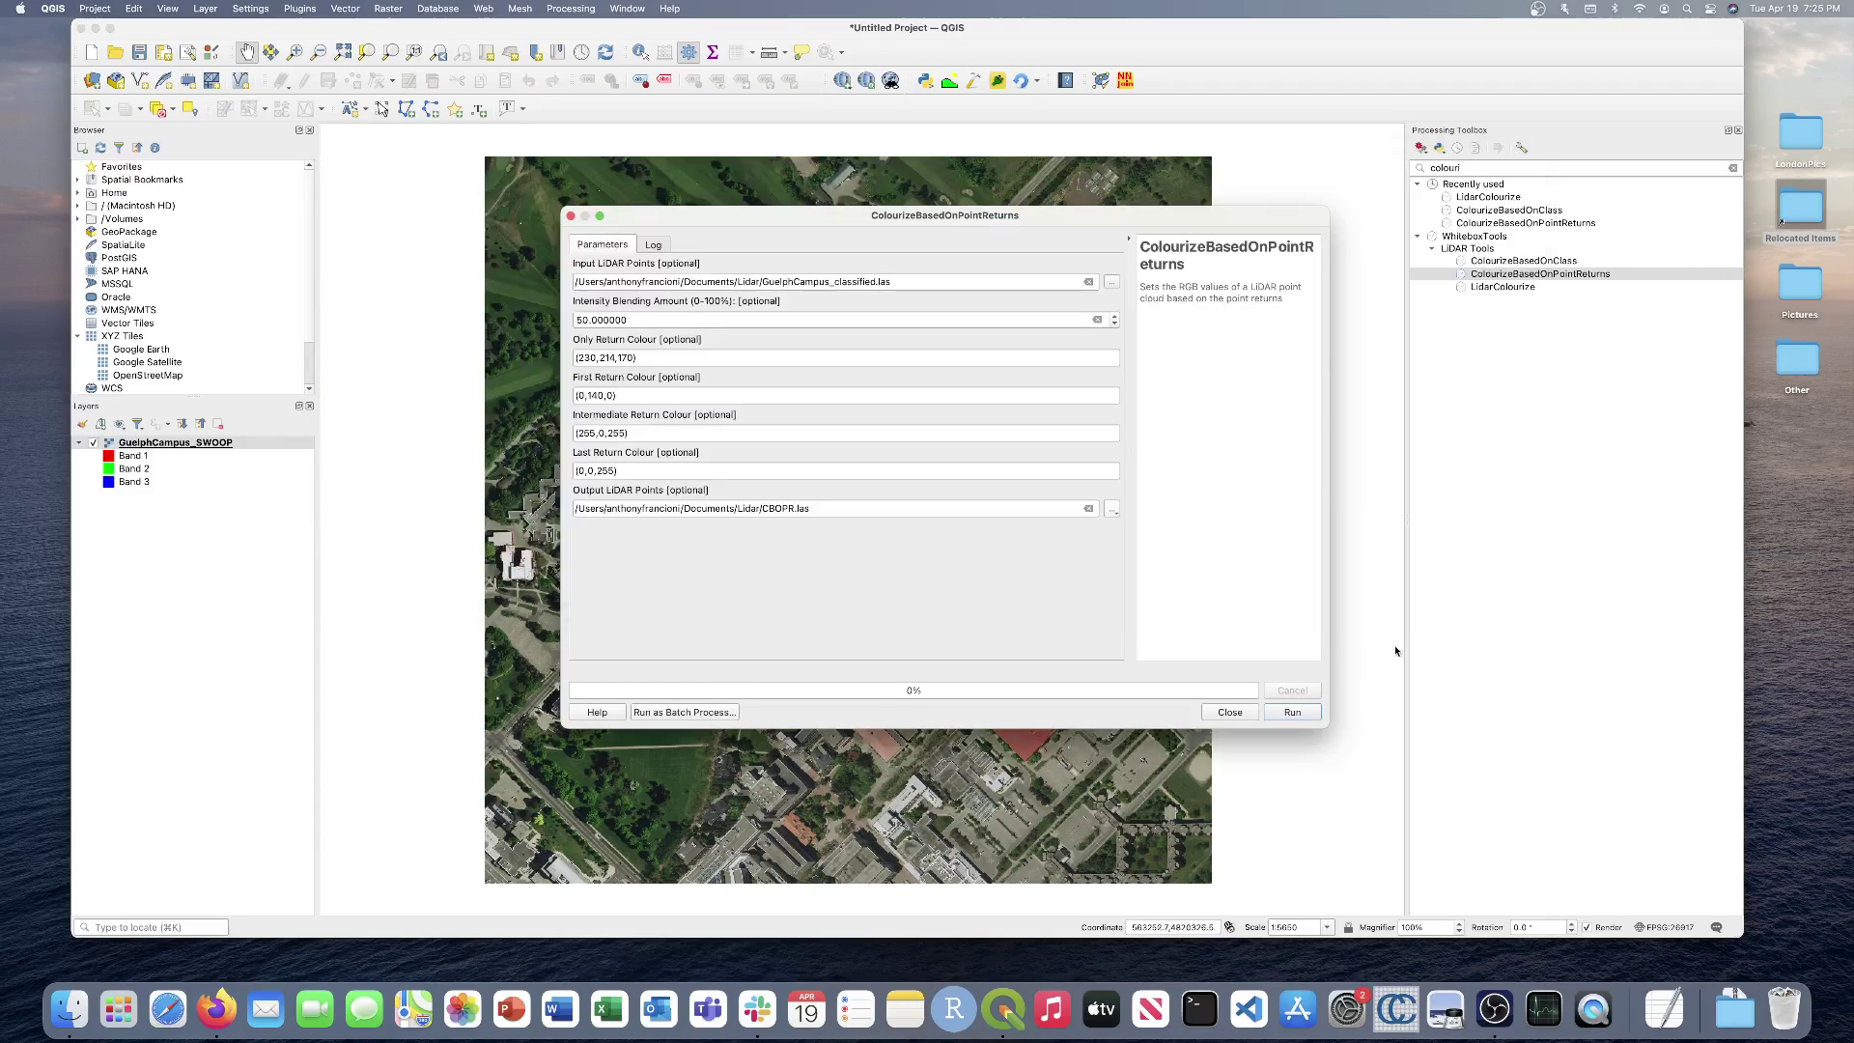
Step: Run the point-returns colourization and go back to plas.io in Firefox
{"action": "left_click", "coordinate": [1299, 712]}
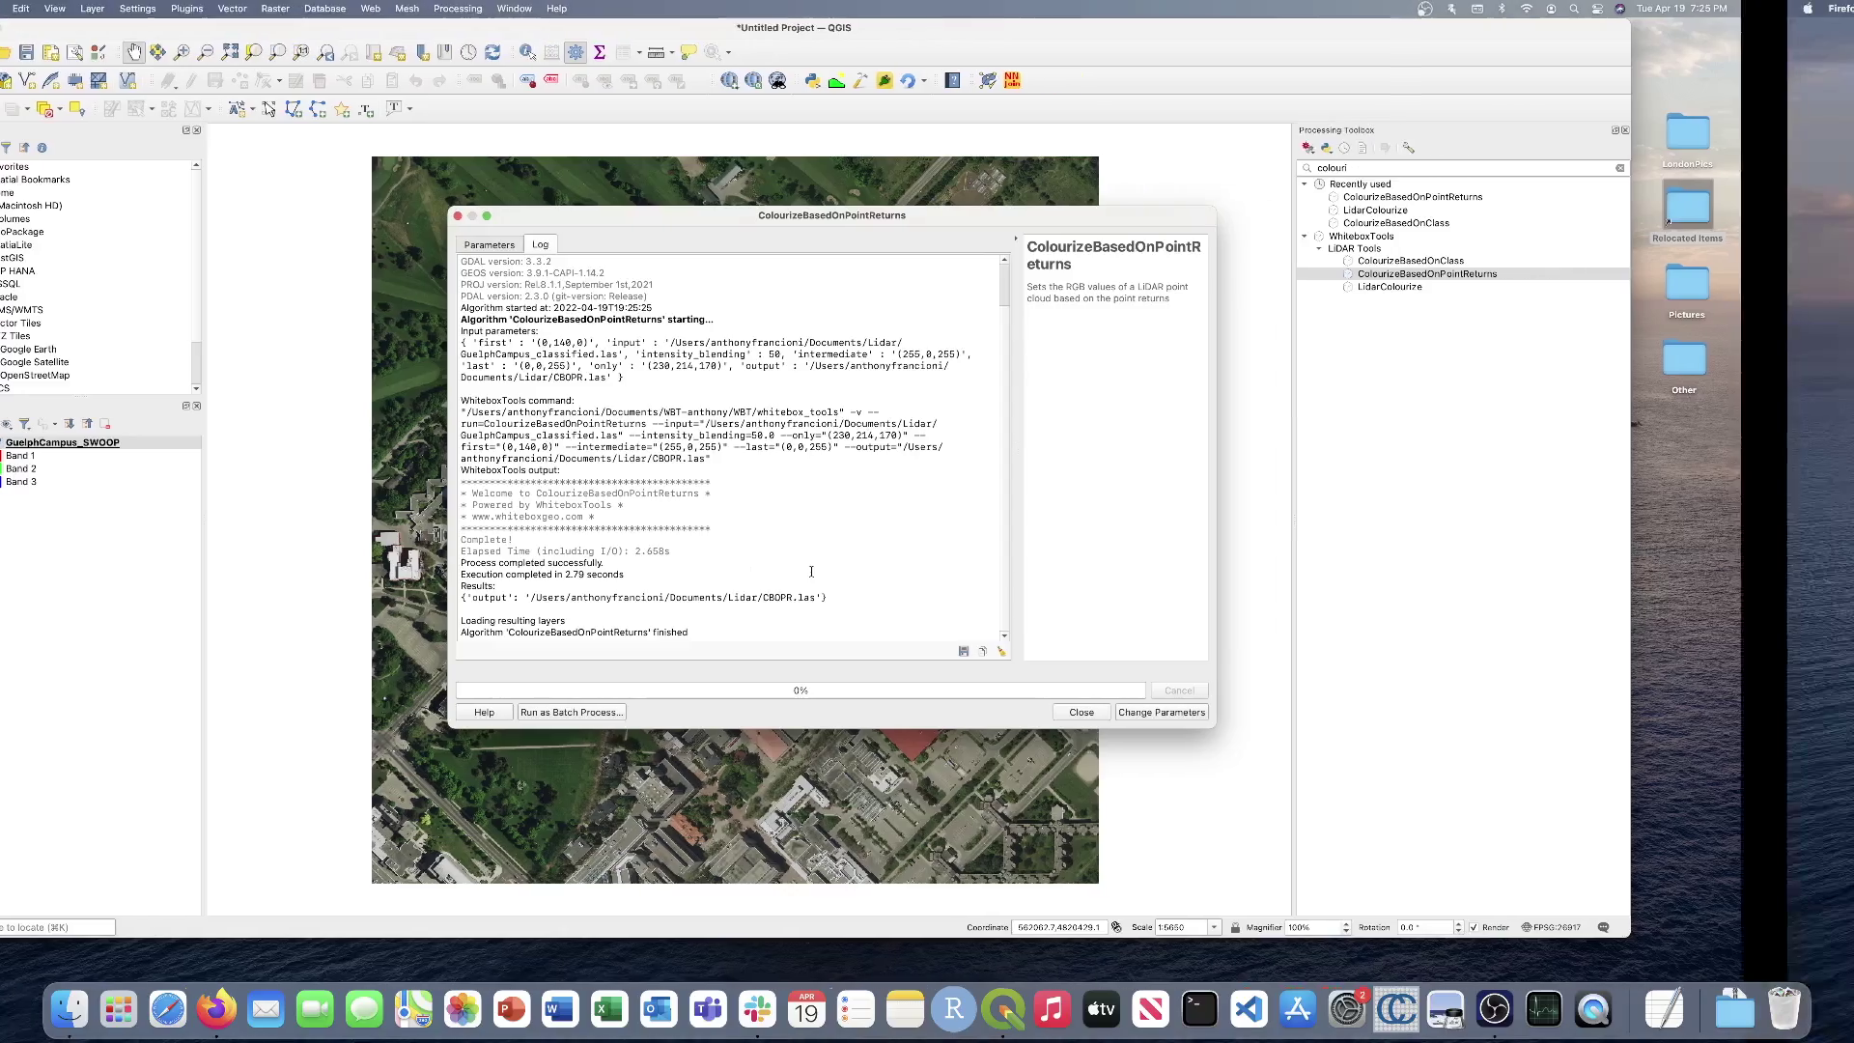
{"action": "key", "text": "ctrl+Right"}
{"action": "left_click", "coordinate": [676, 20]}
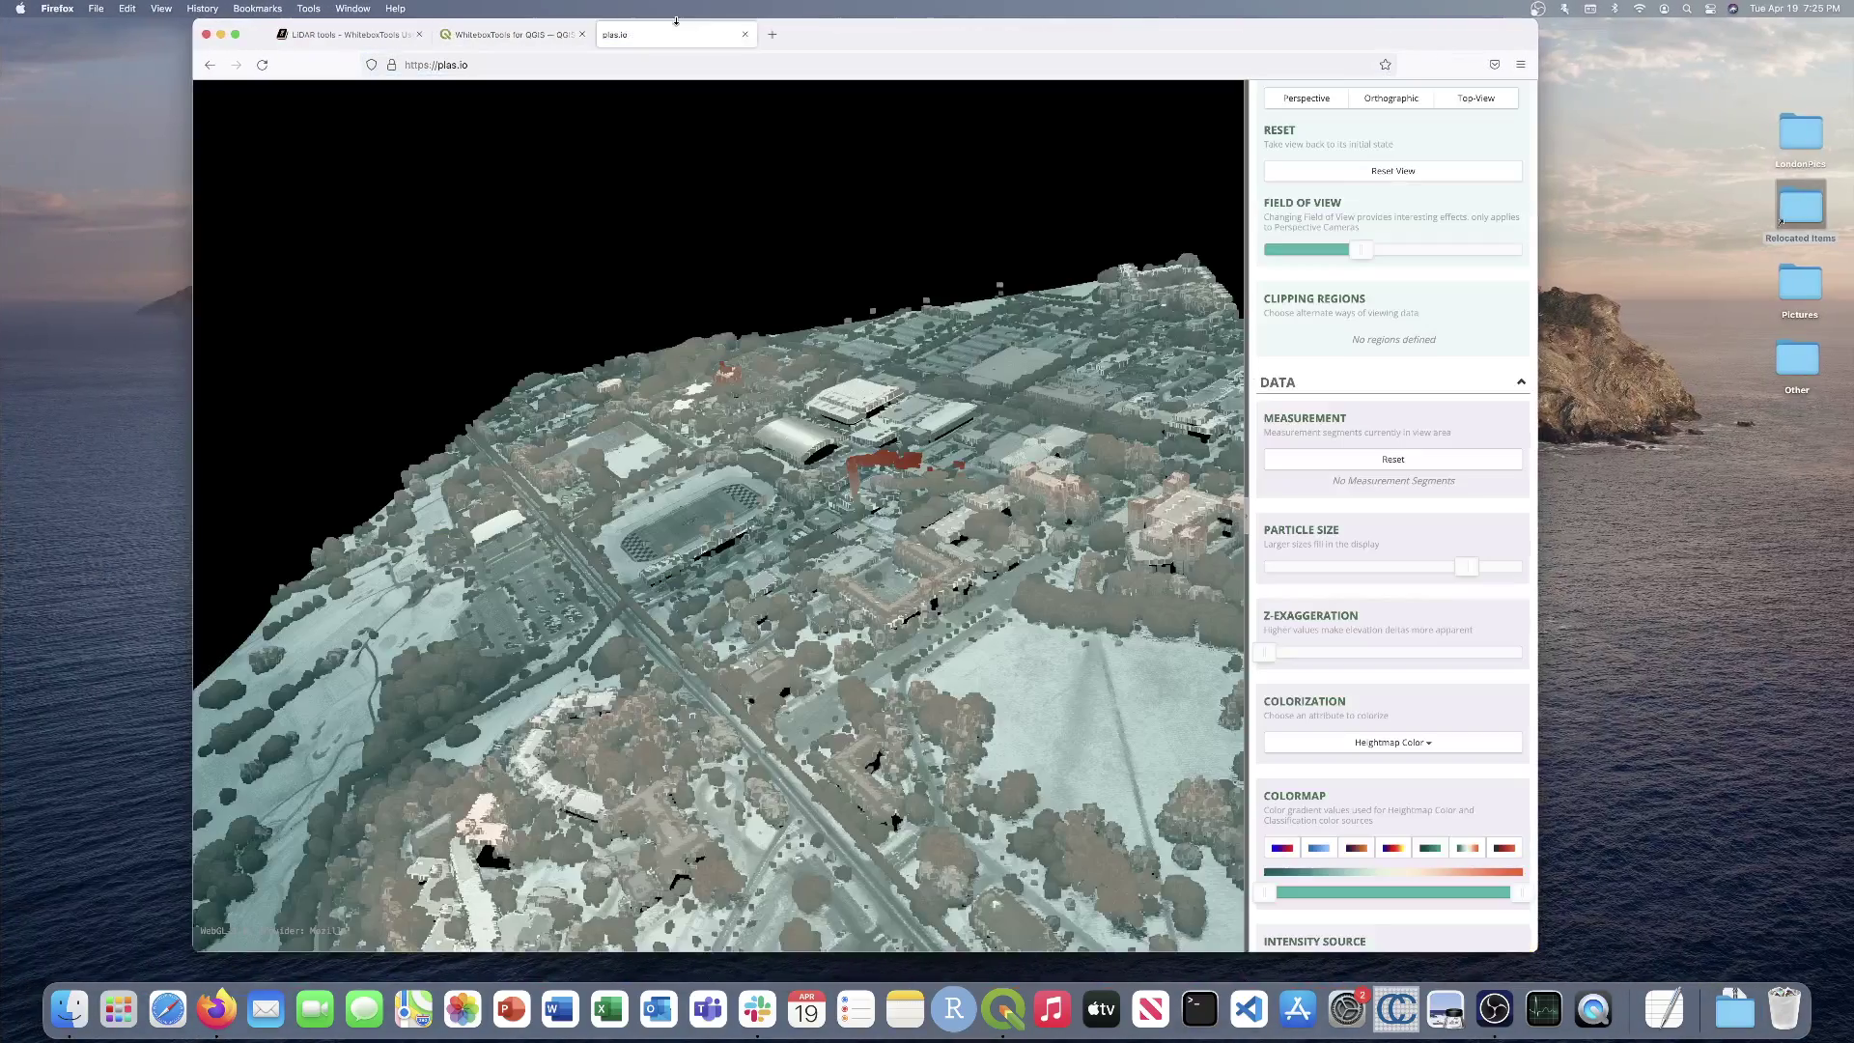
Step: Load CBOPR.las into plas.io
{"action": "scroll", "coordinate": [1388, 278], "scroll_direction": "up", "scroll_amount": 10}
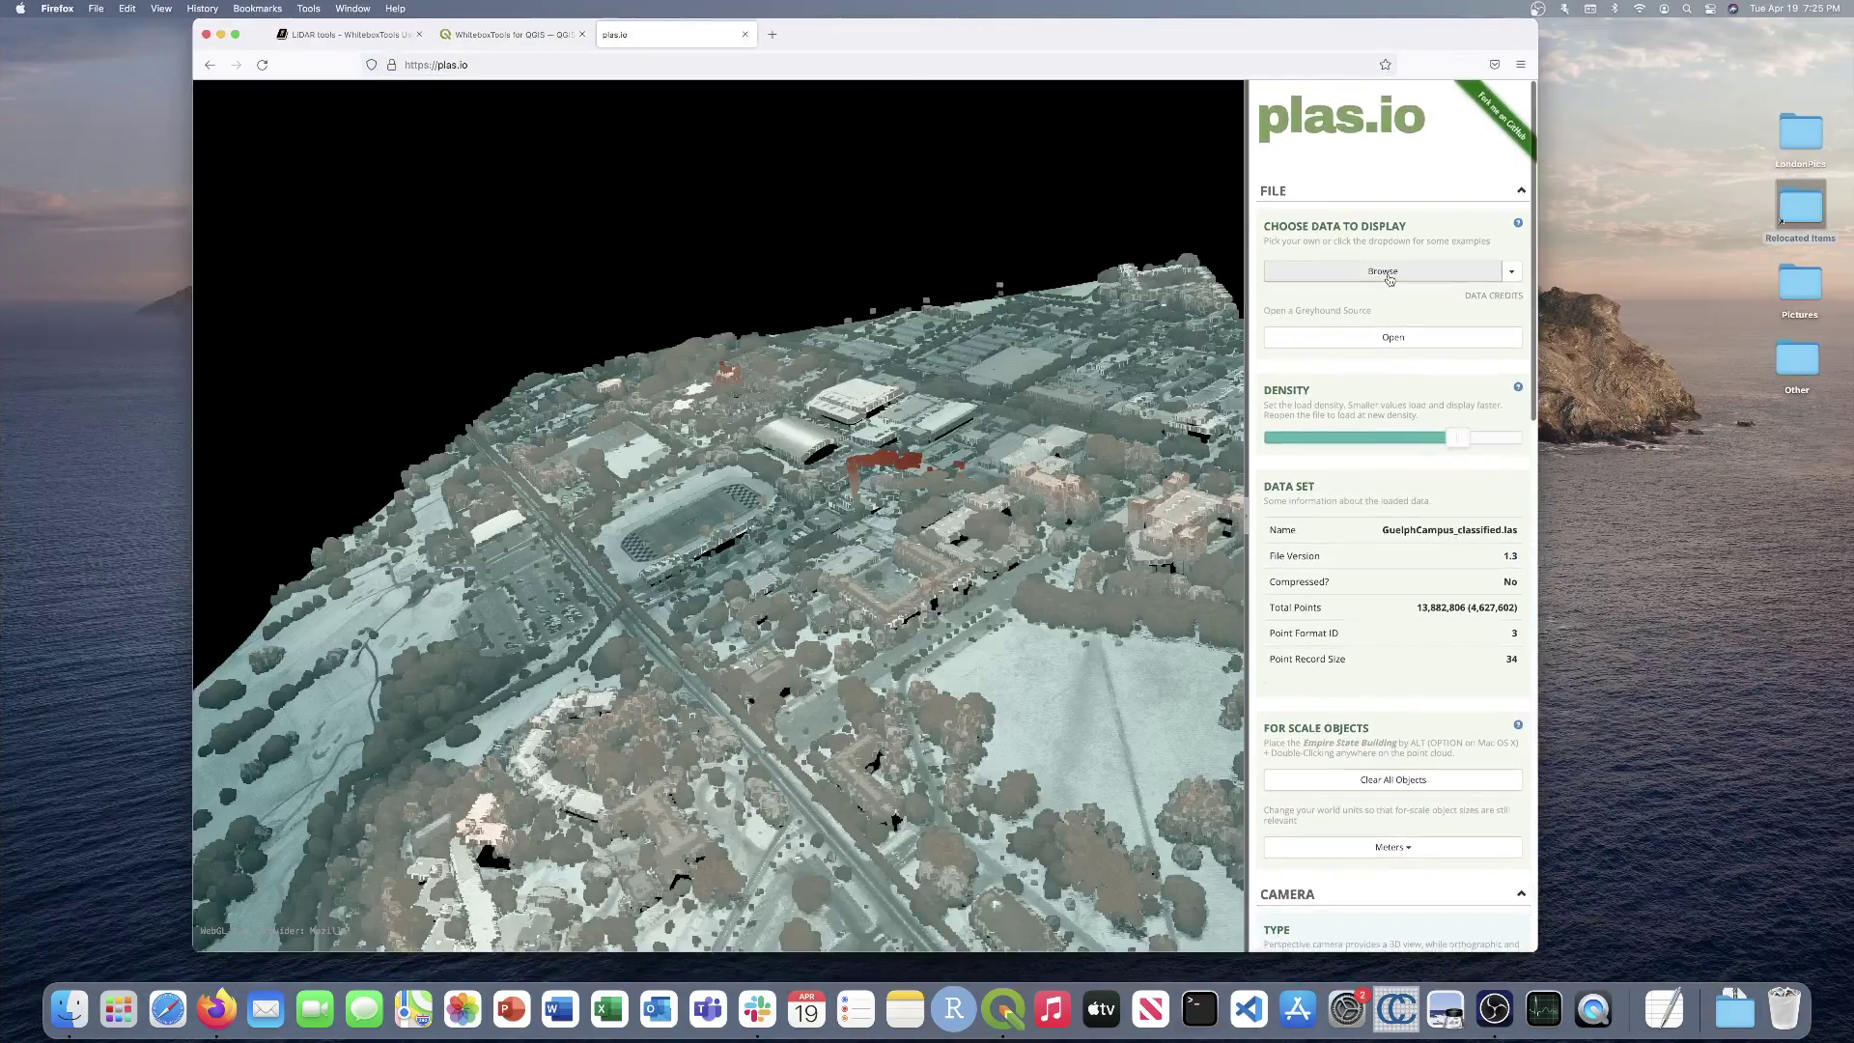
{"action": "left_click", "coordinate": [1382, 272]}
{"action": "double_click", "coordinate": [754, 221]}
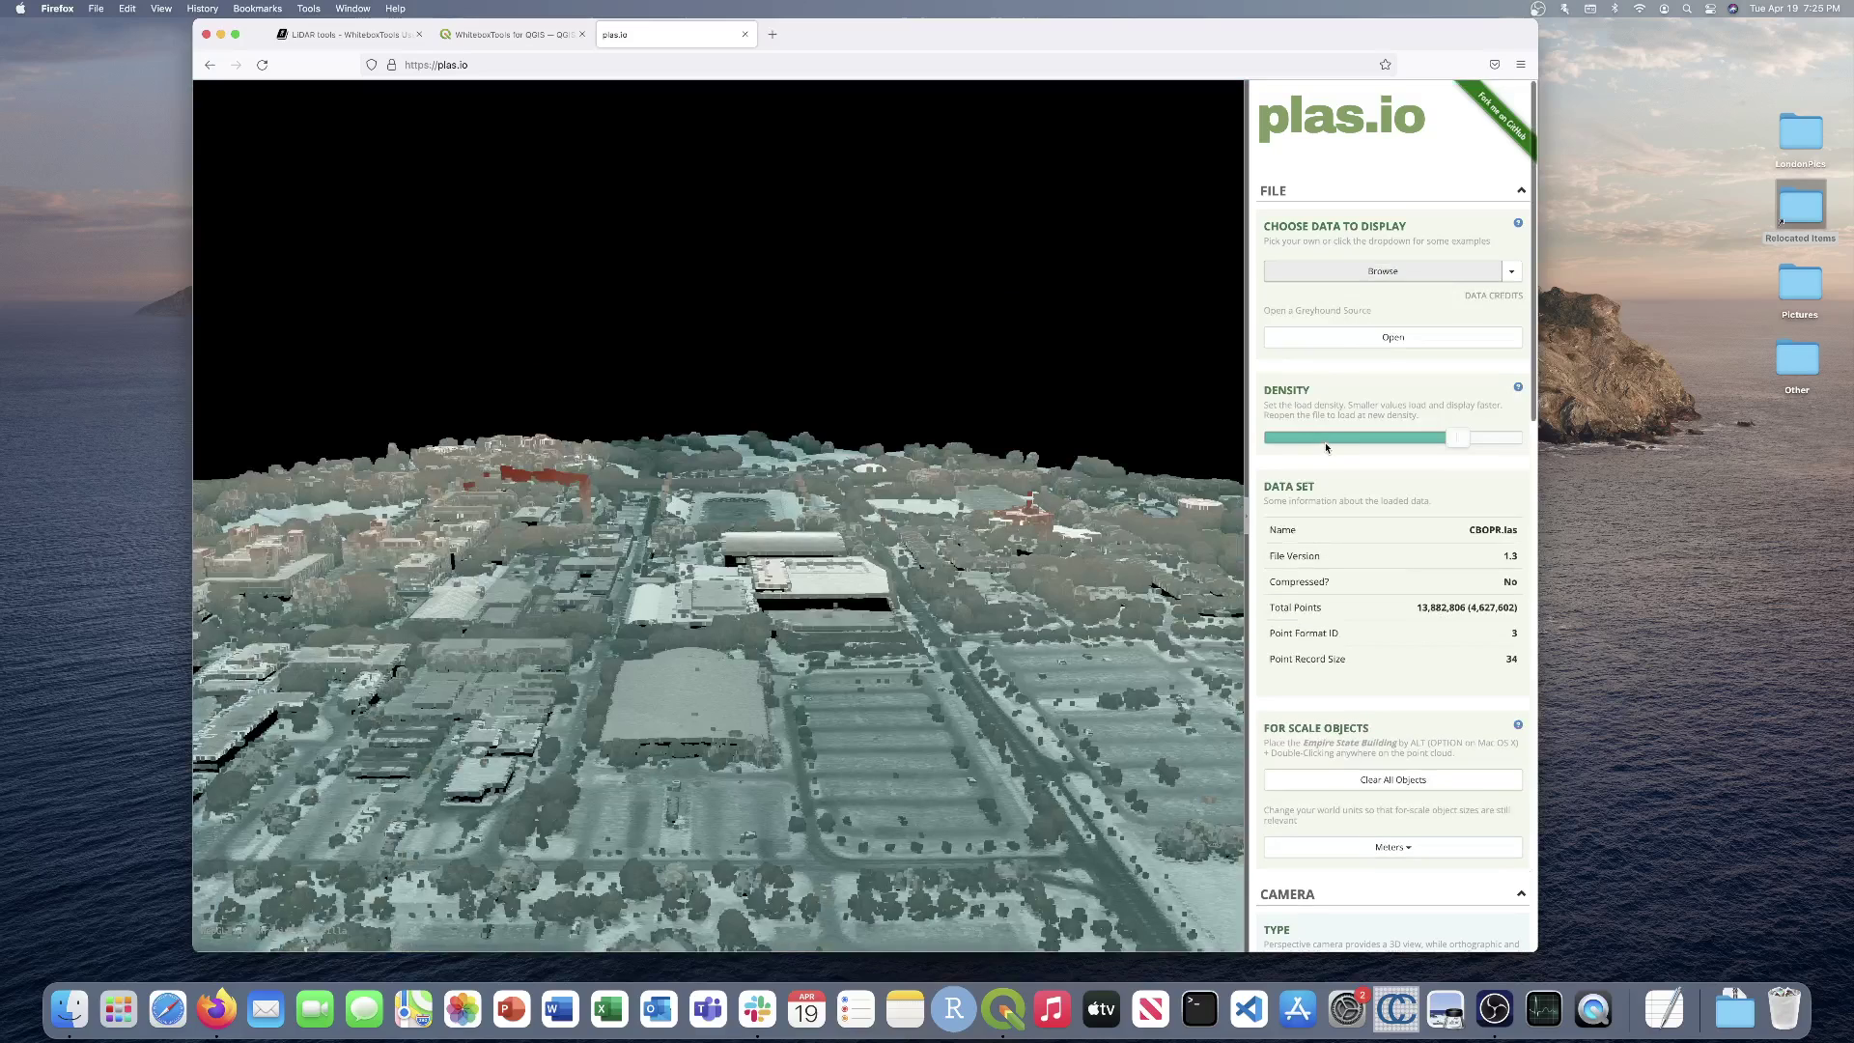
Step: Set Colorization to RGB so vegetation shows dark green
{"action": "scroll", "coordinate": [1337, 591], "scroll_direction": "down", "scroll_amount": 6}
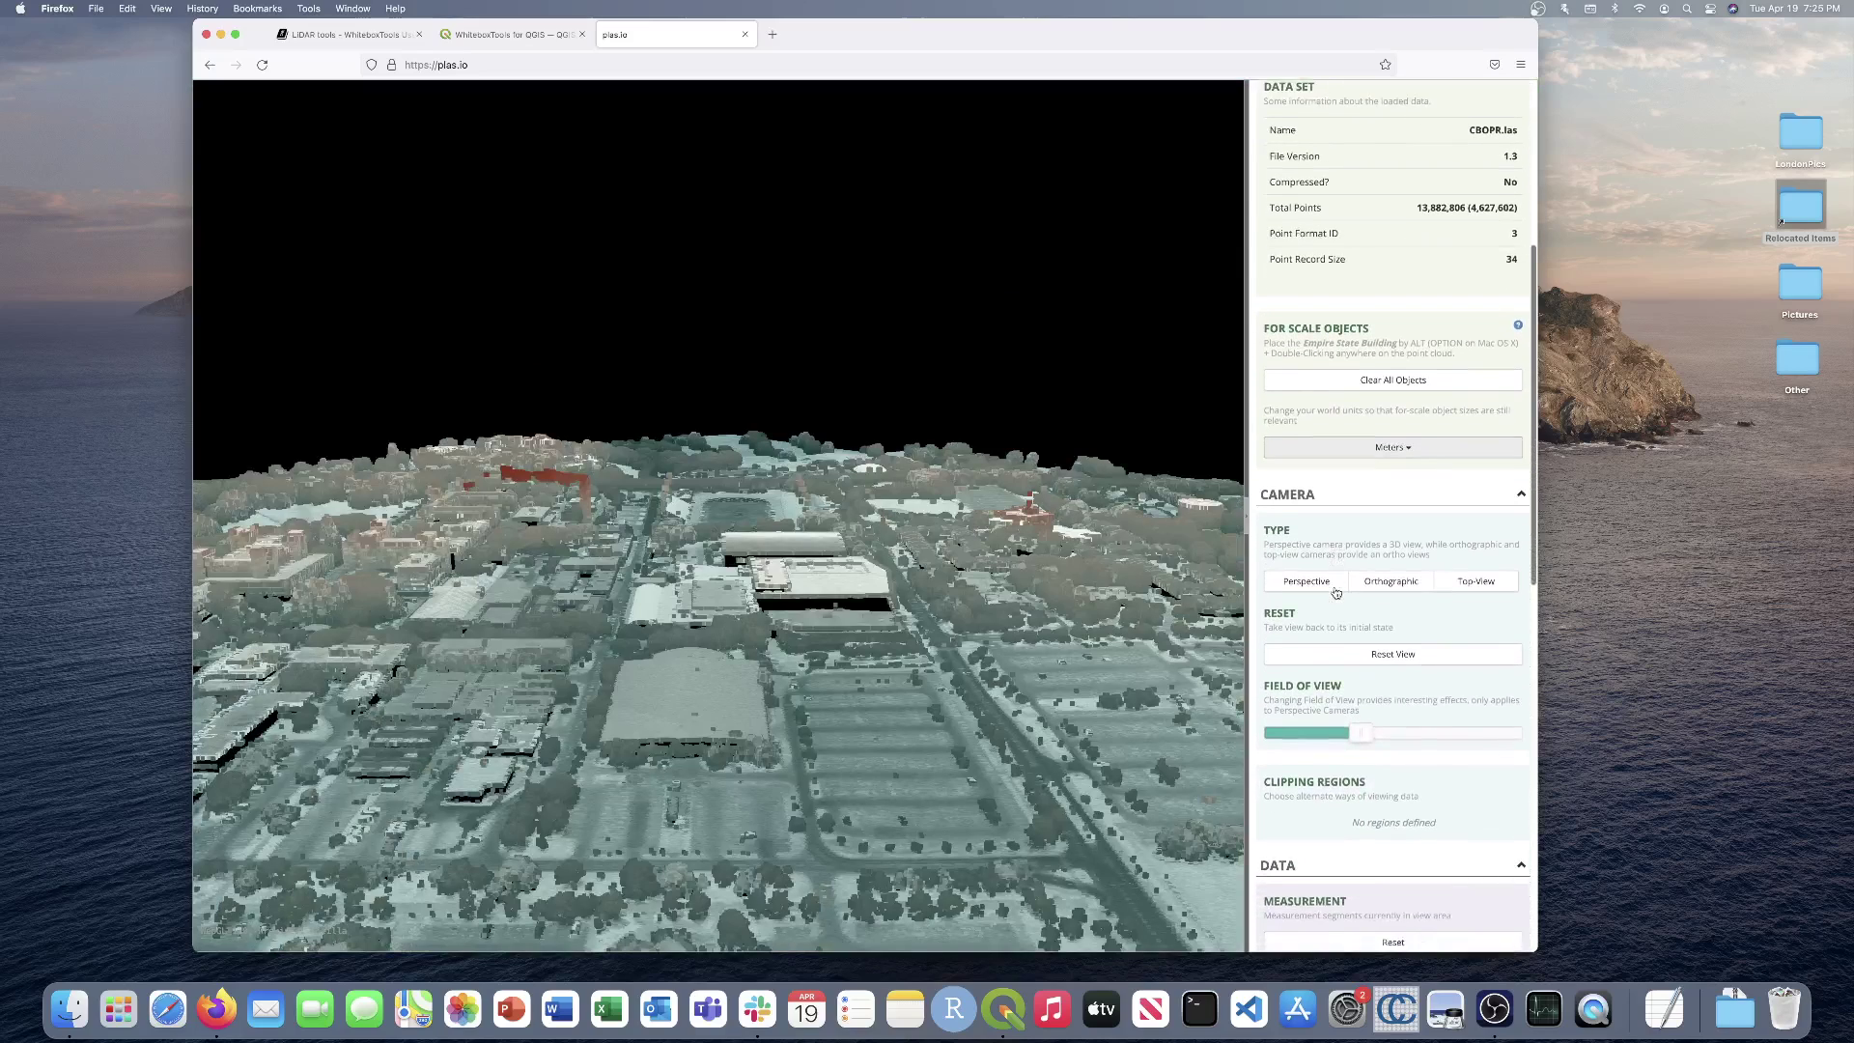
{"action": "scroll", "coordinate": [1336, 591], "scroll_direction": "down", "scroll_amount": 5}
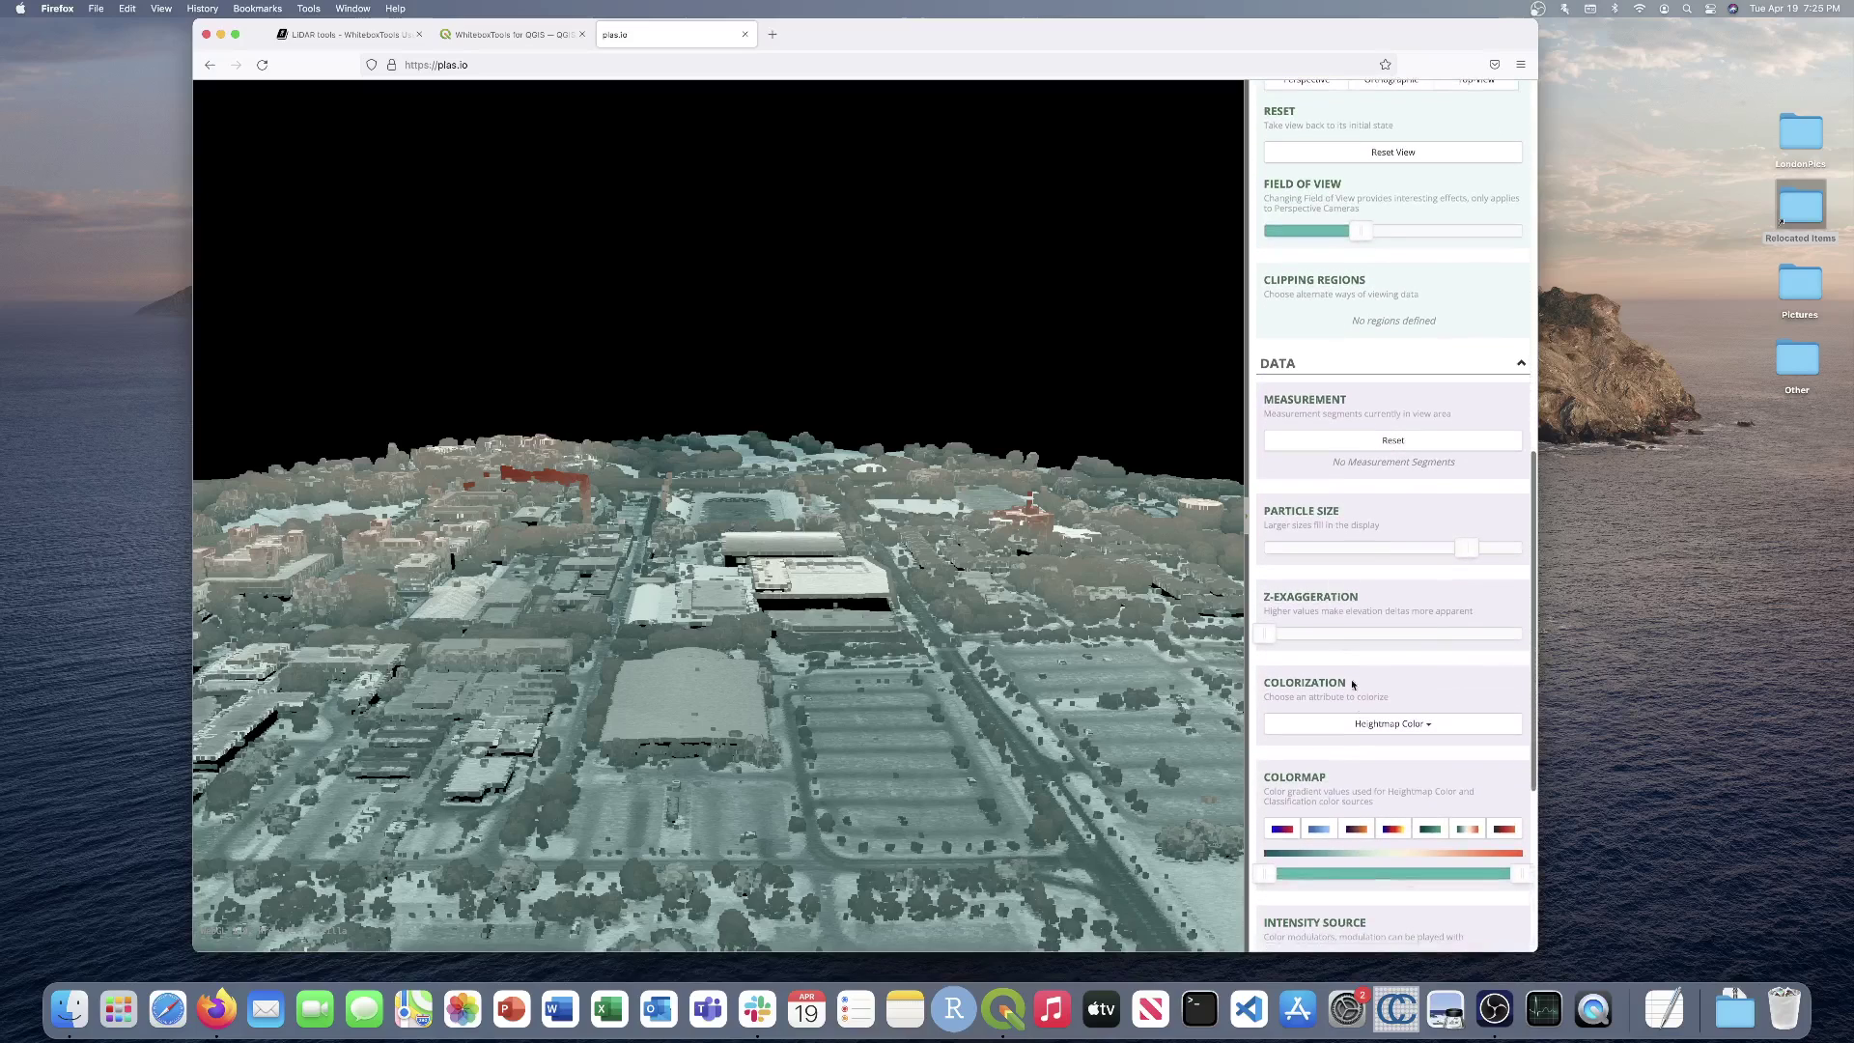
{"action": "left_click", "coordinate": [1364, 724]}
{"action": "left_click", "coordinate": [1344, 752]}
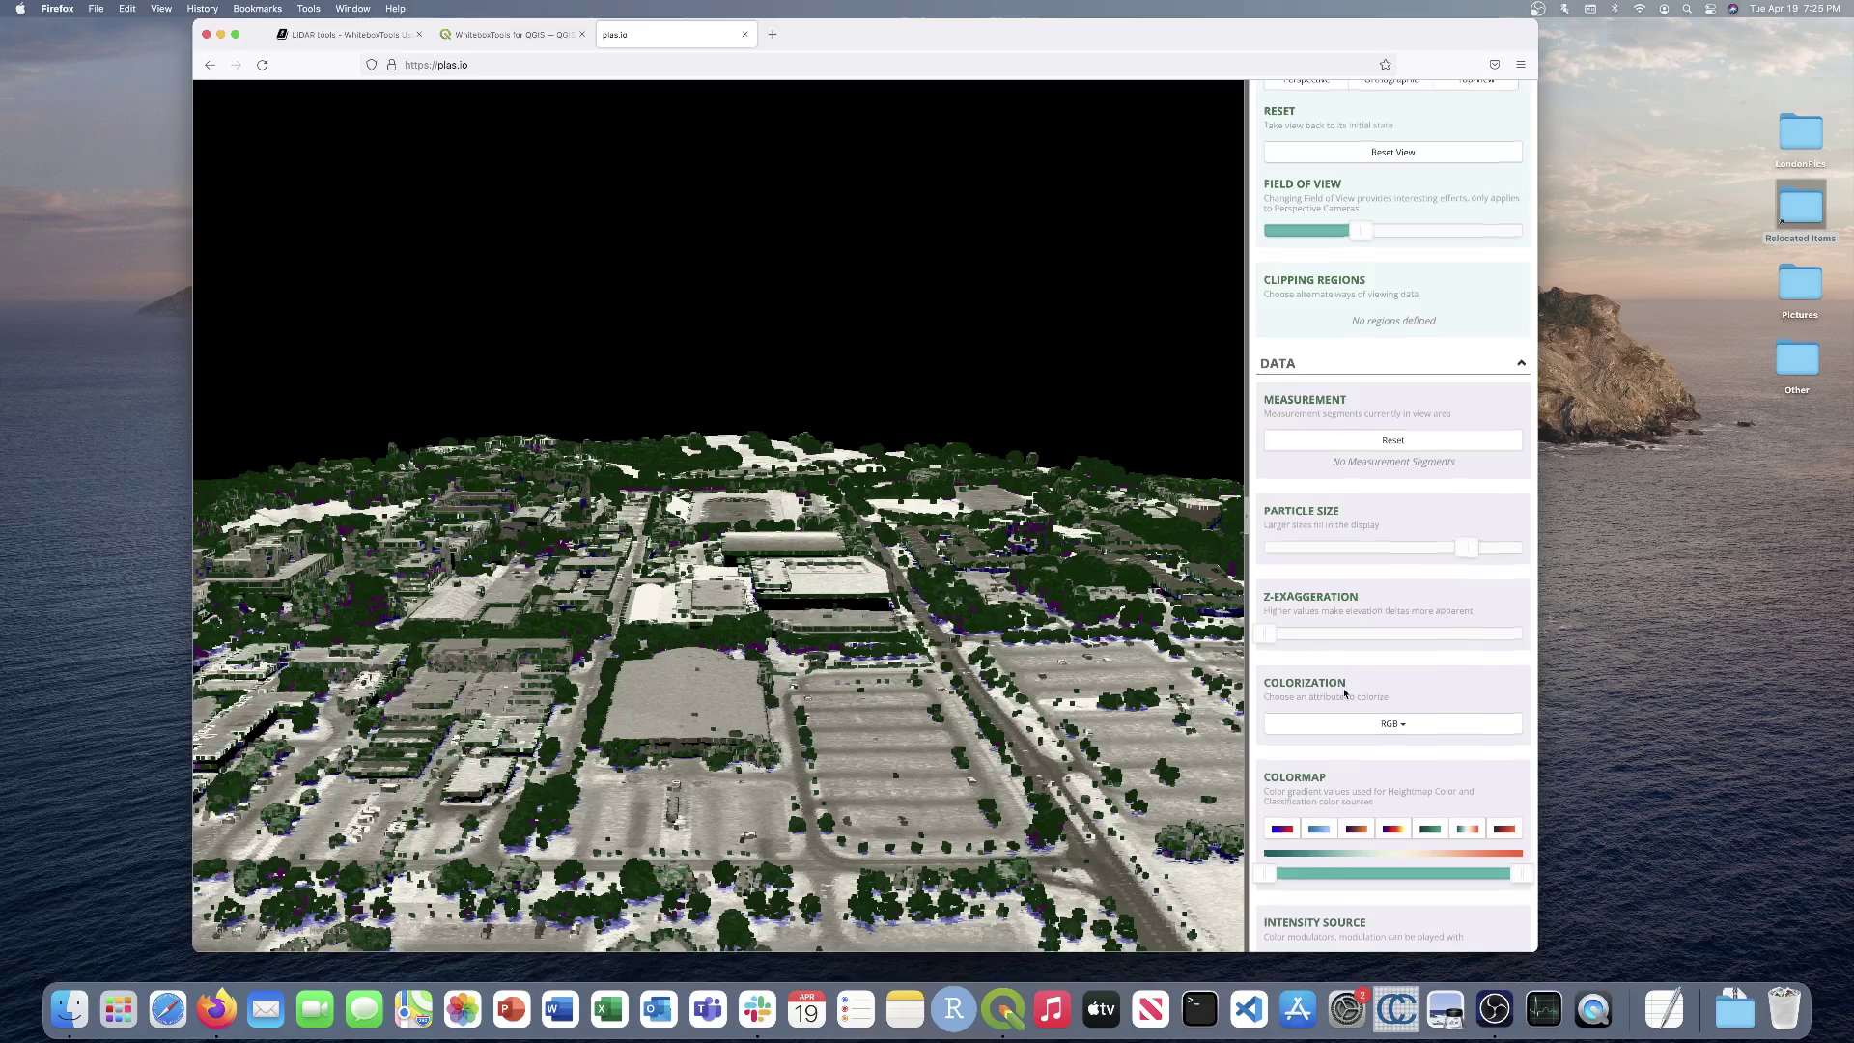
{"action": "scroll", "coordinate": [1313, 666], "scroll_direction": "down", "scroll_amount": 5}
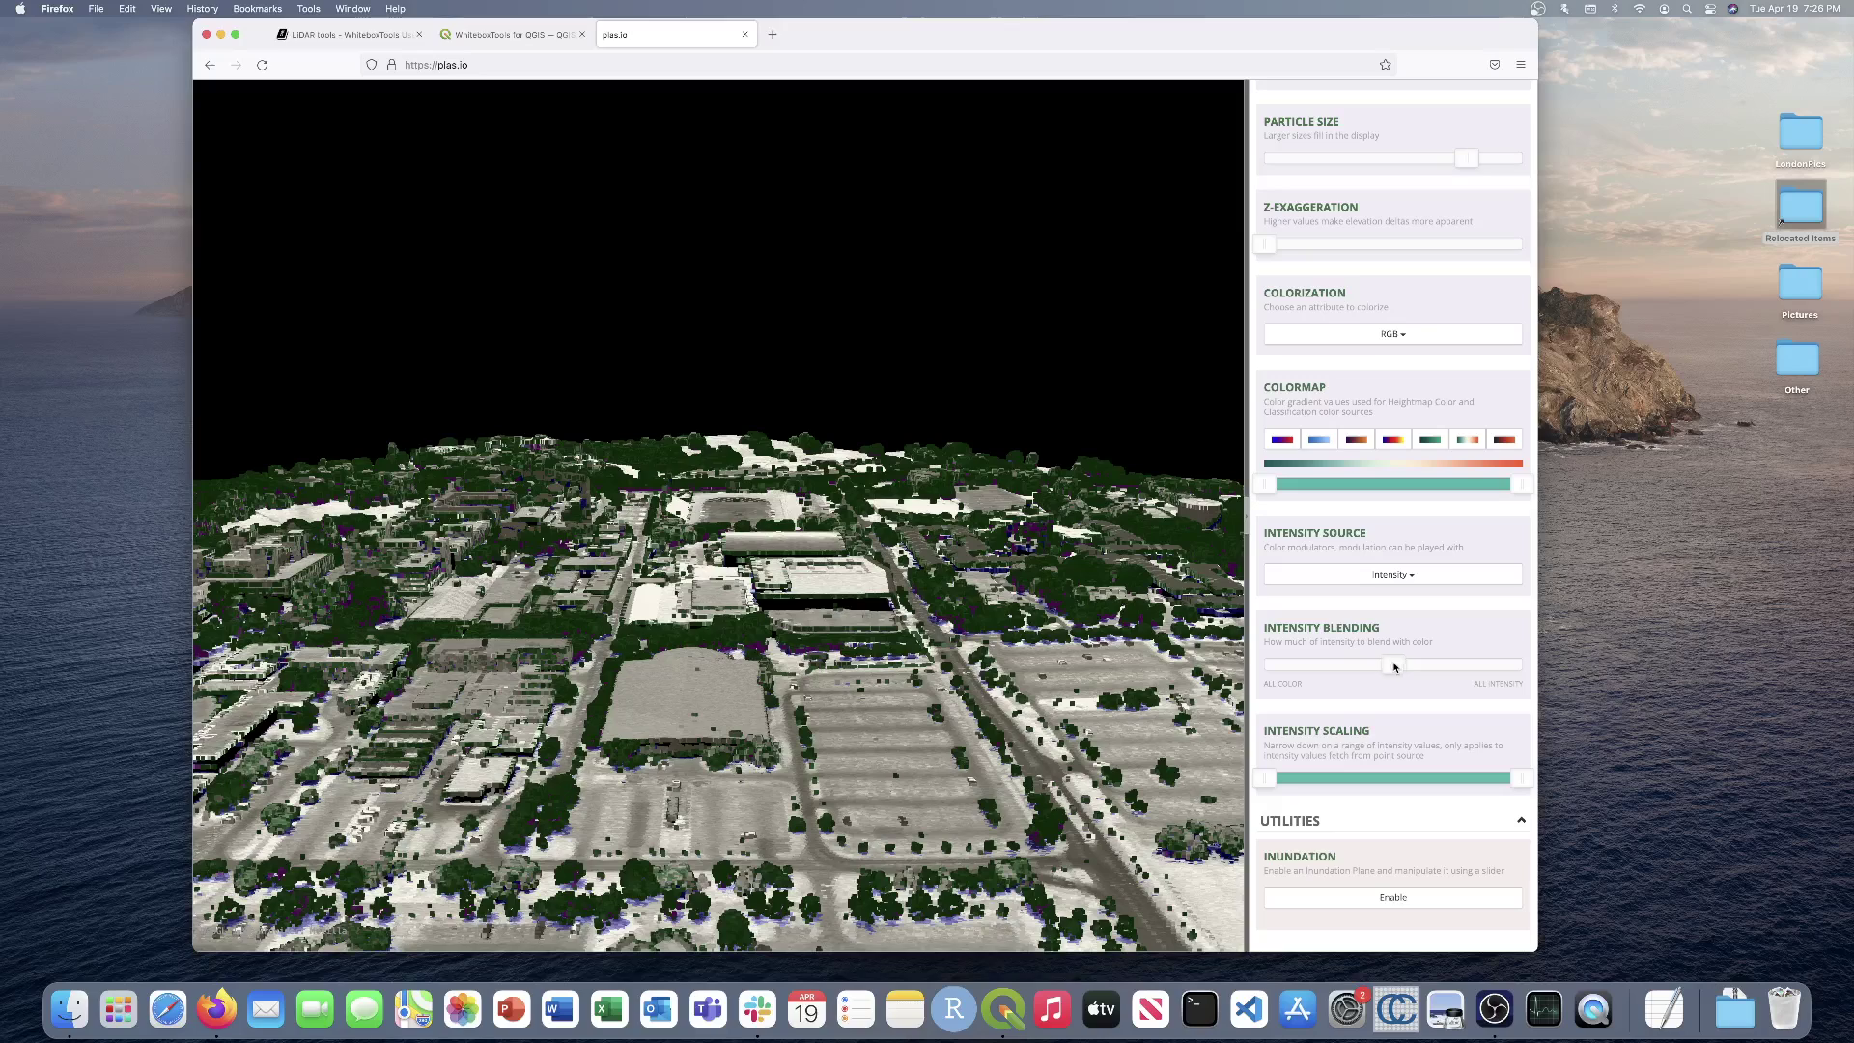
Step: Set Intensity Blending to All Color, hide the side panel, and orbit the cloud
{"action": "left_click_drag", "start_coordinate": [1396, 666], "coordinate": [1265, 667]}
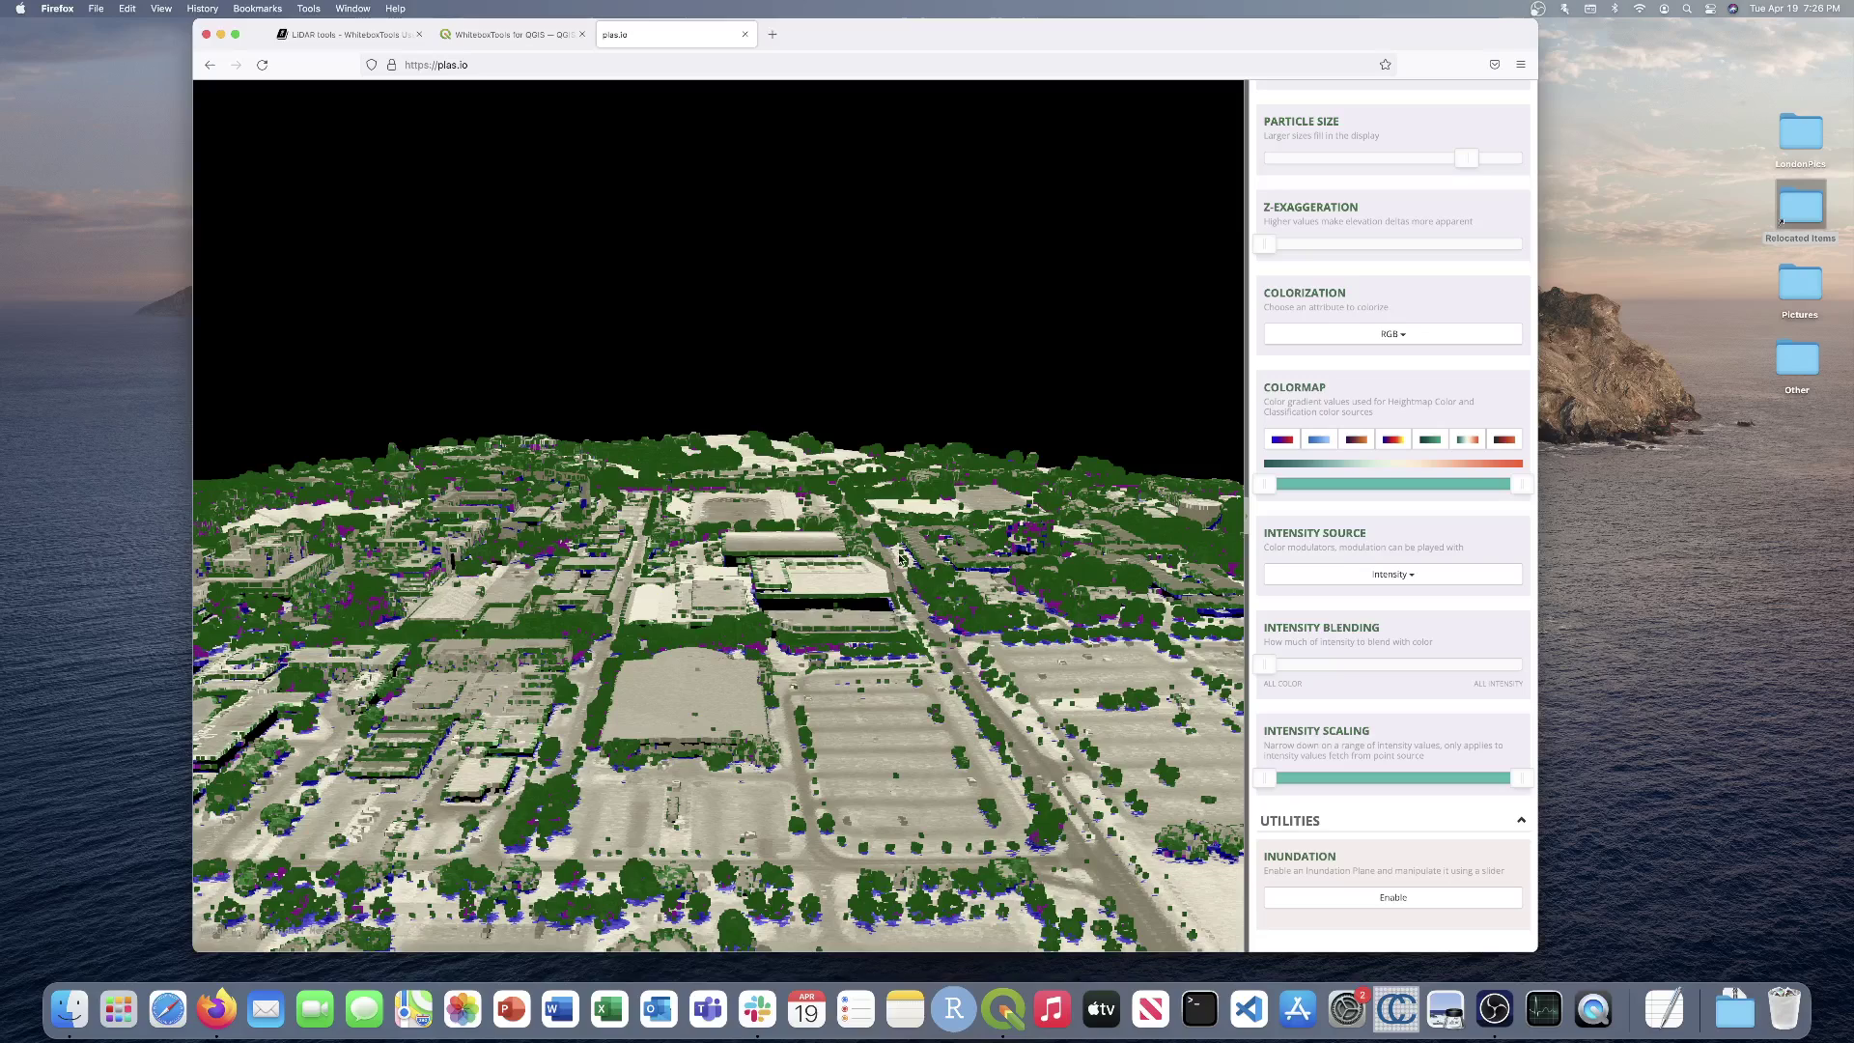
{"action": "left_click", "coordinate": [1248, 517]}
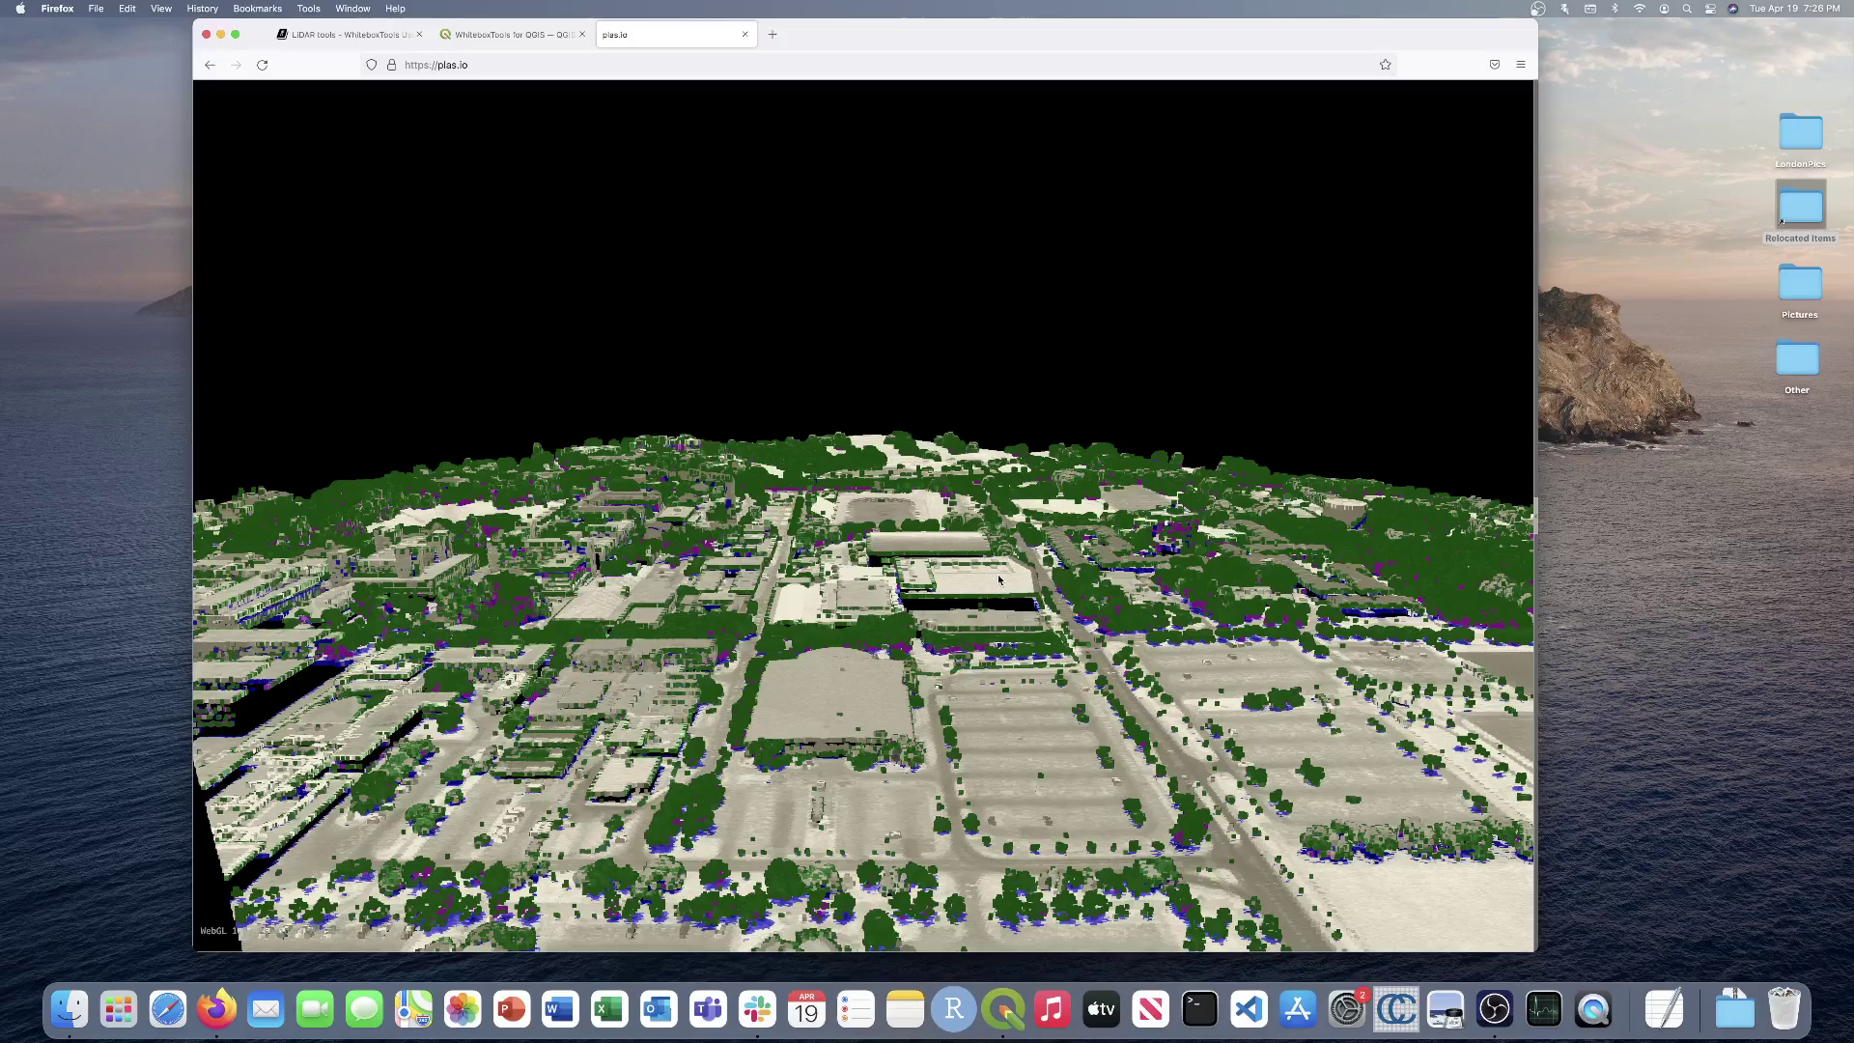
{"action": "left_click_drag", "start_coordinate": [581, 649], "coordinate": [936, 645]}
{"action": "scroll", "coordinate": [937, 632], "scroll_direction": "up", "scroll_amount": 5}
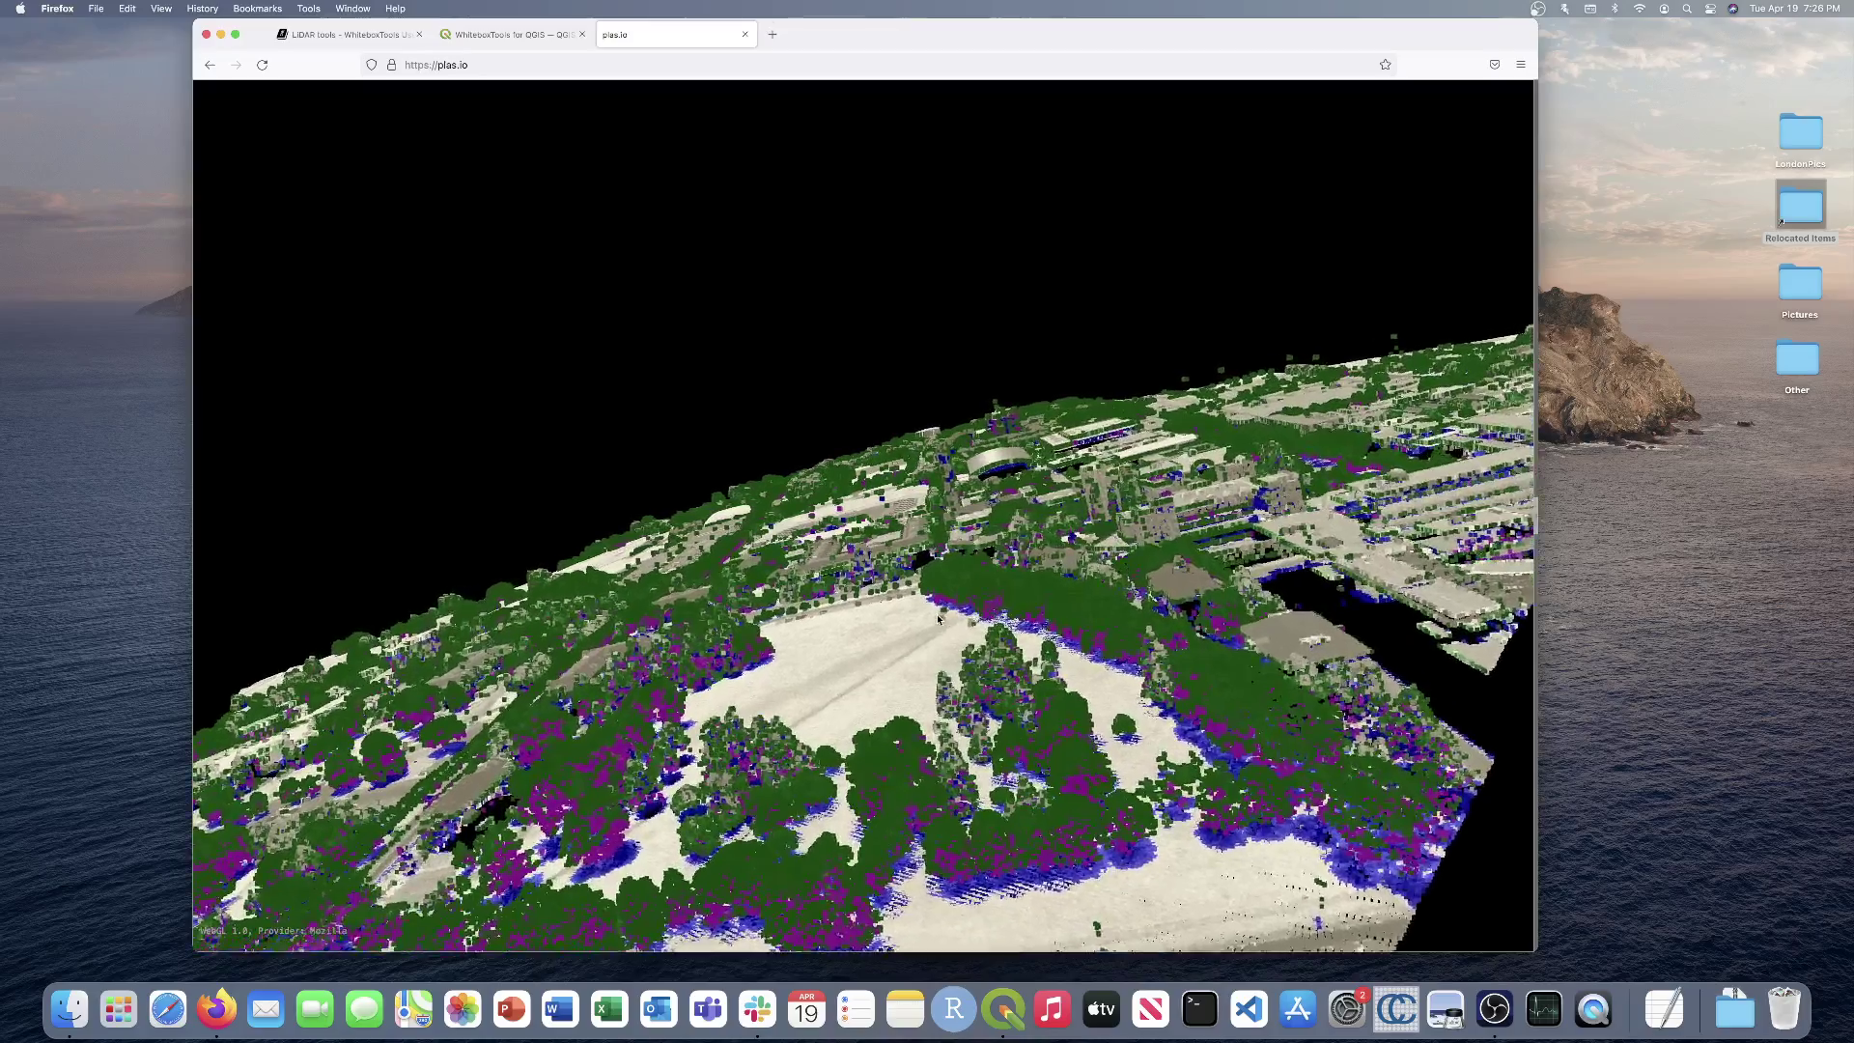
{"action": "scroll", "coordinate": [937, 619], "scroll_direction": "up", "scroll_amount": 5}
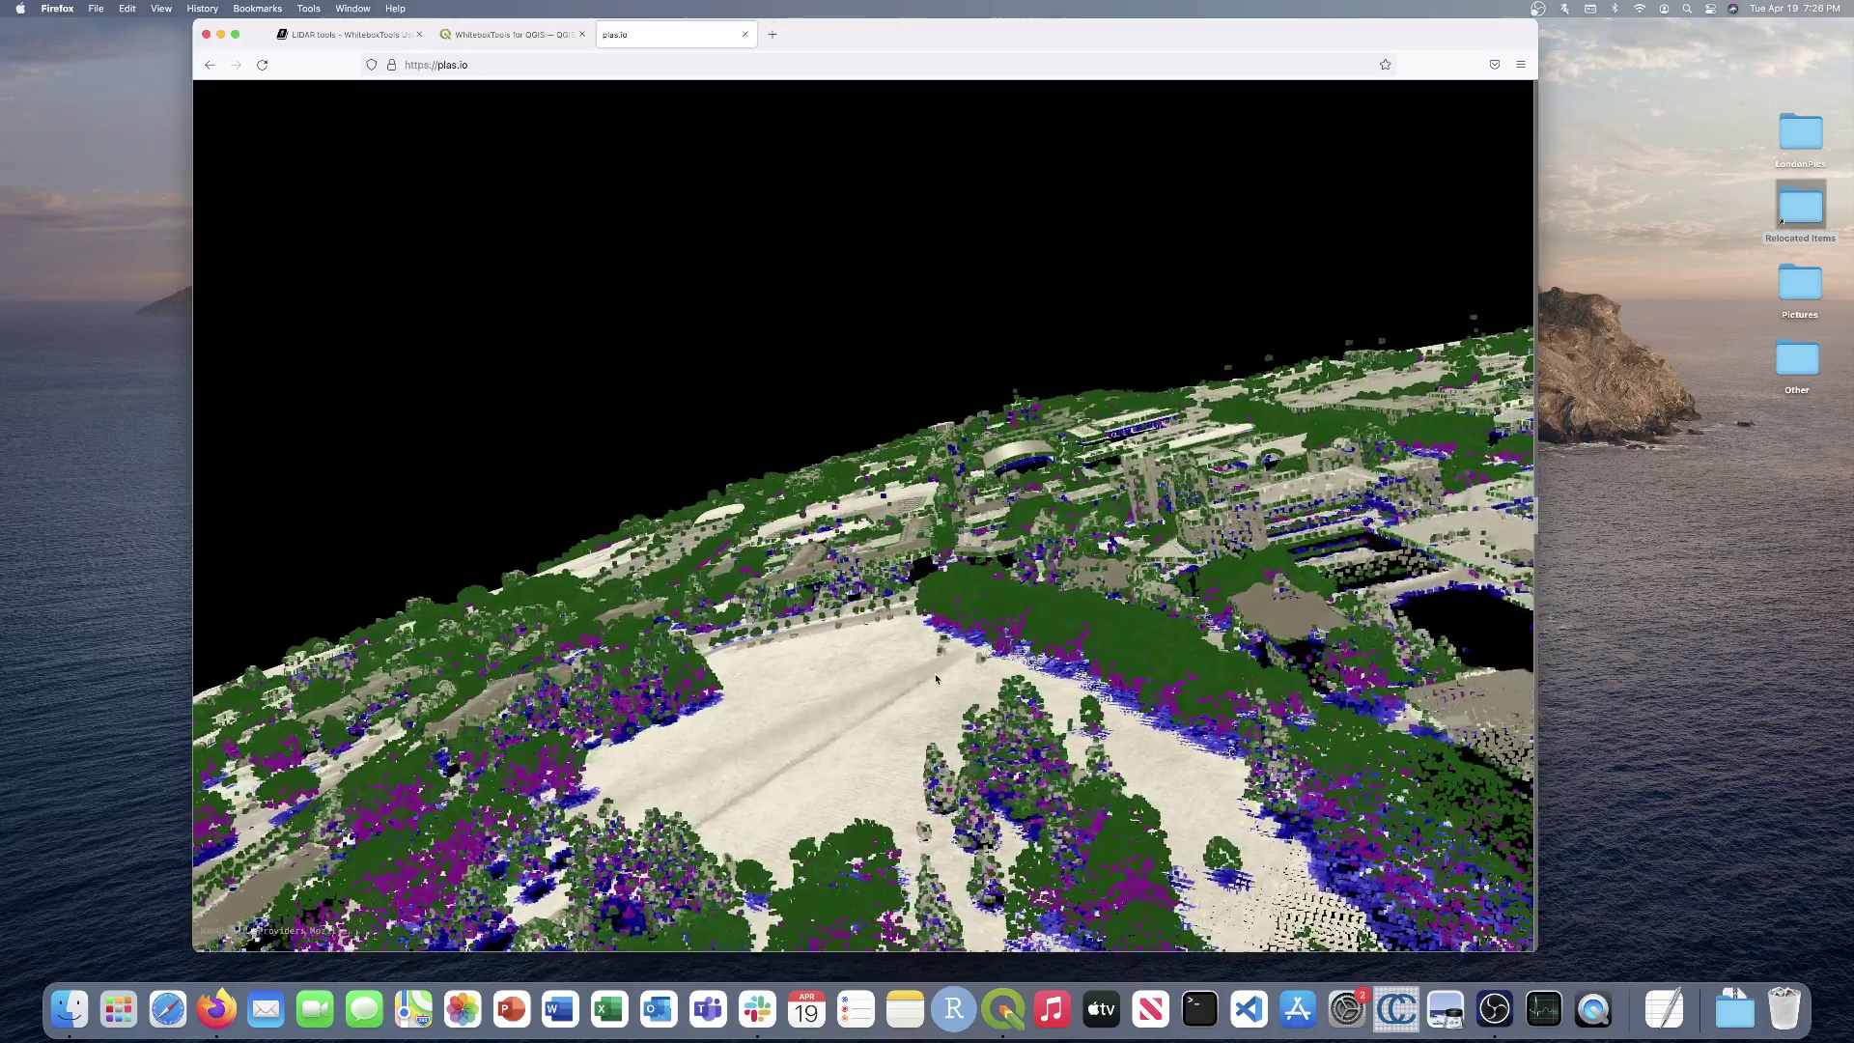
{"action": "left_click_drag", "start_coordinate": [936, 679], "coordinate": [951, 667]}
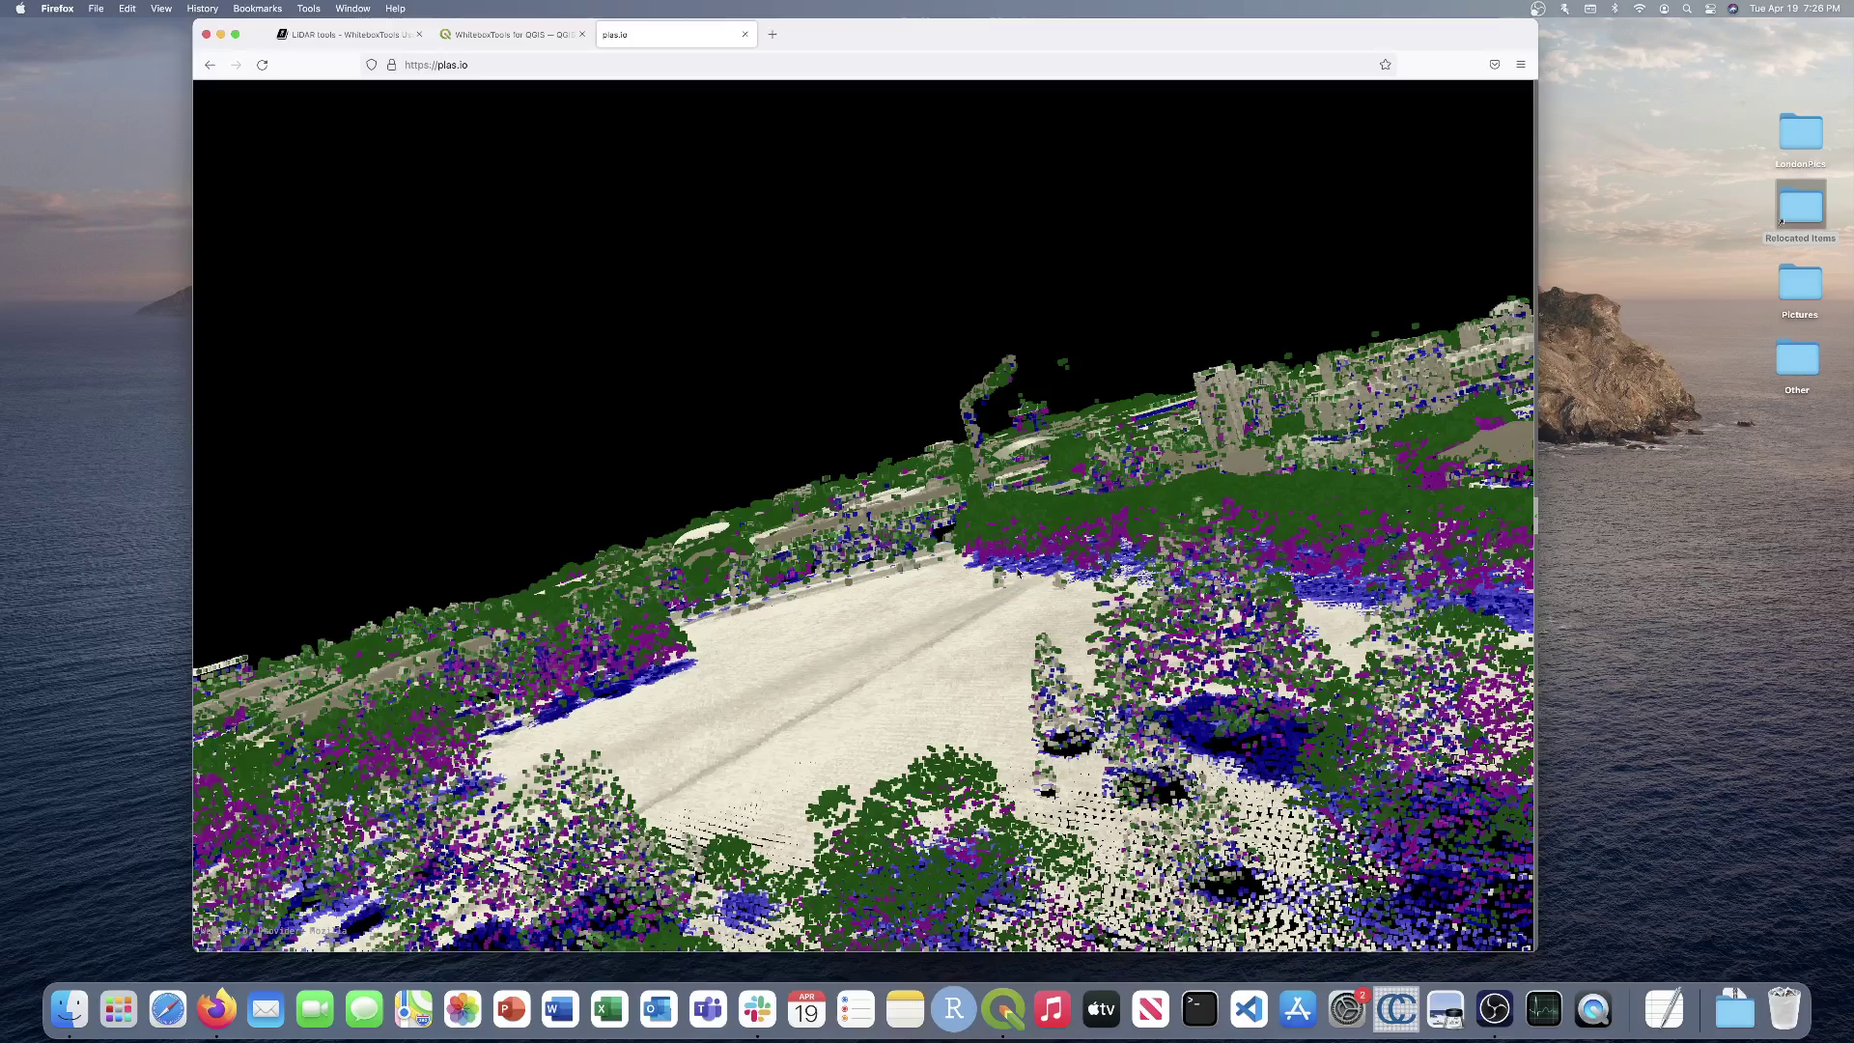
{"action": "left_click_drag", "start_coordinate": [1013, 612], "coordinate": [986, 630]}
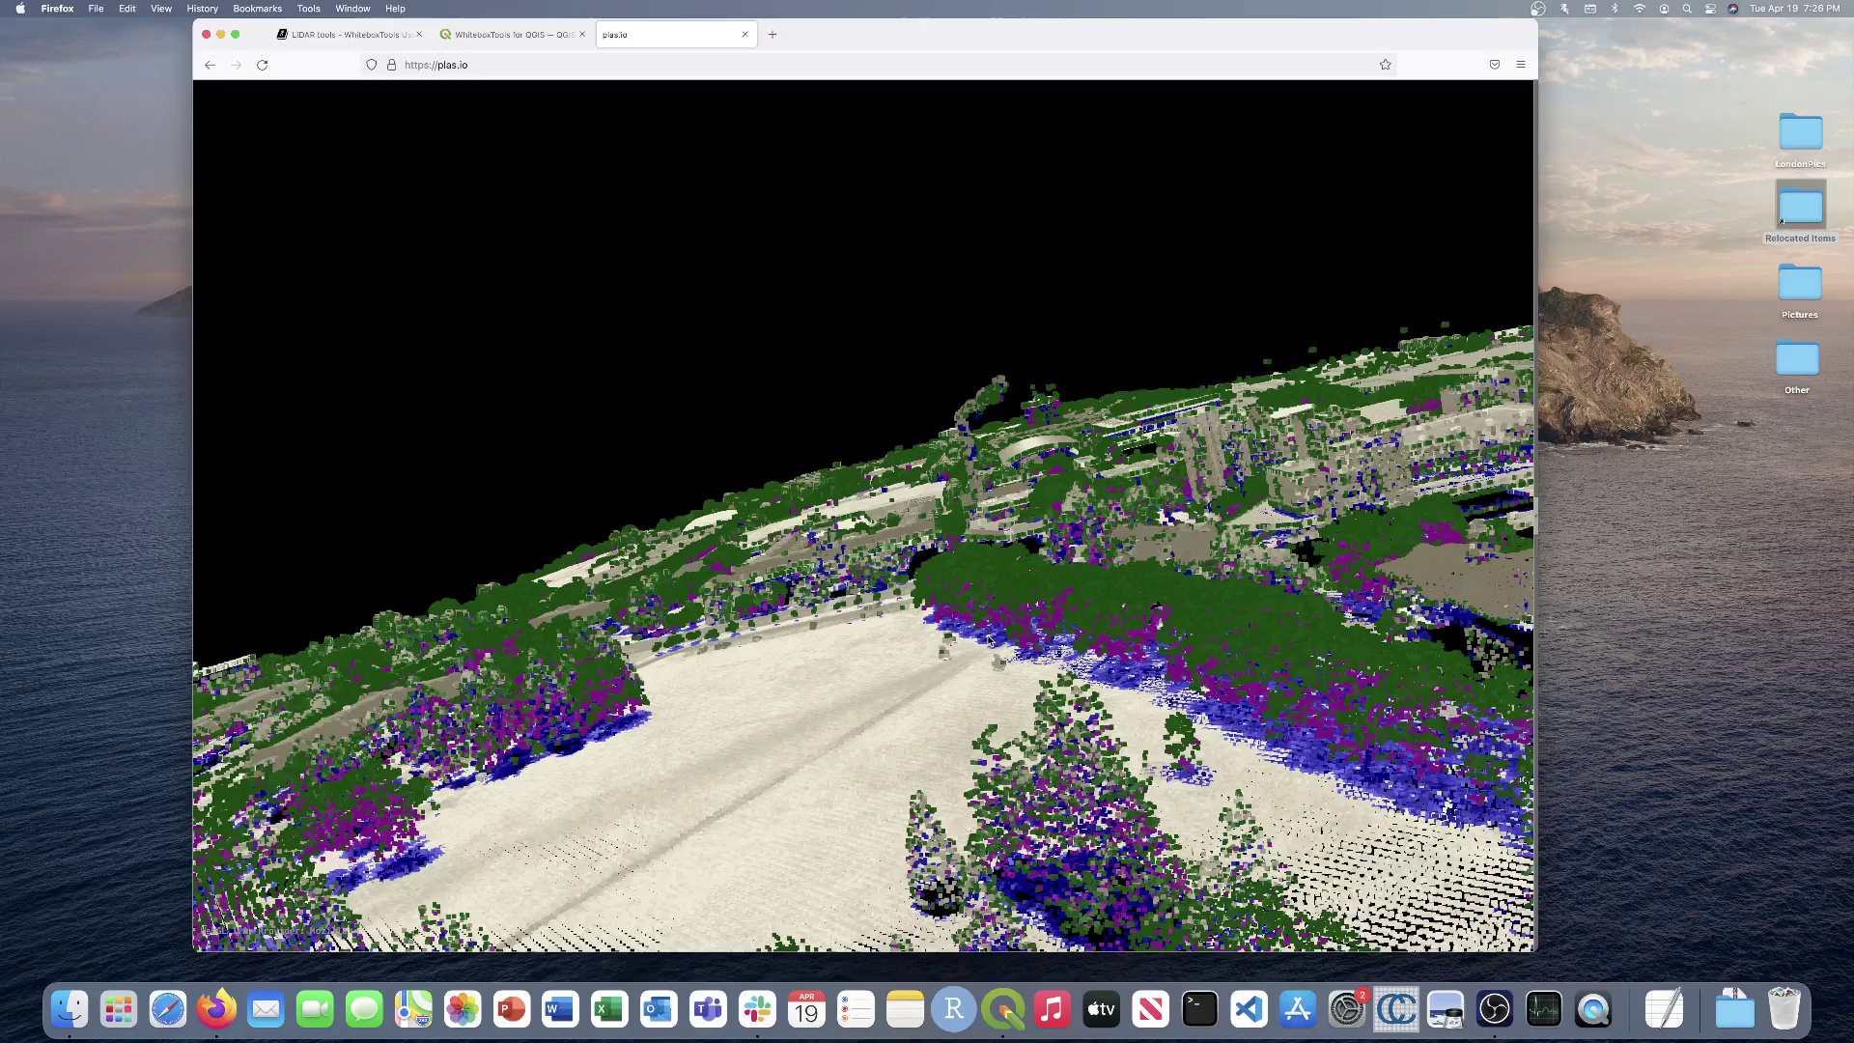
{"action": "scroll", "coordinate": [995, 632], "scroll_direction": "up", "scroll_amount": 3}
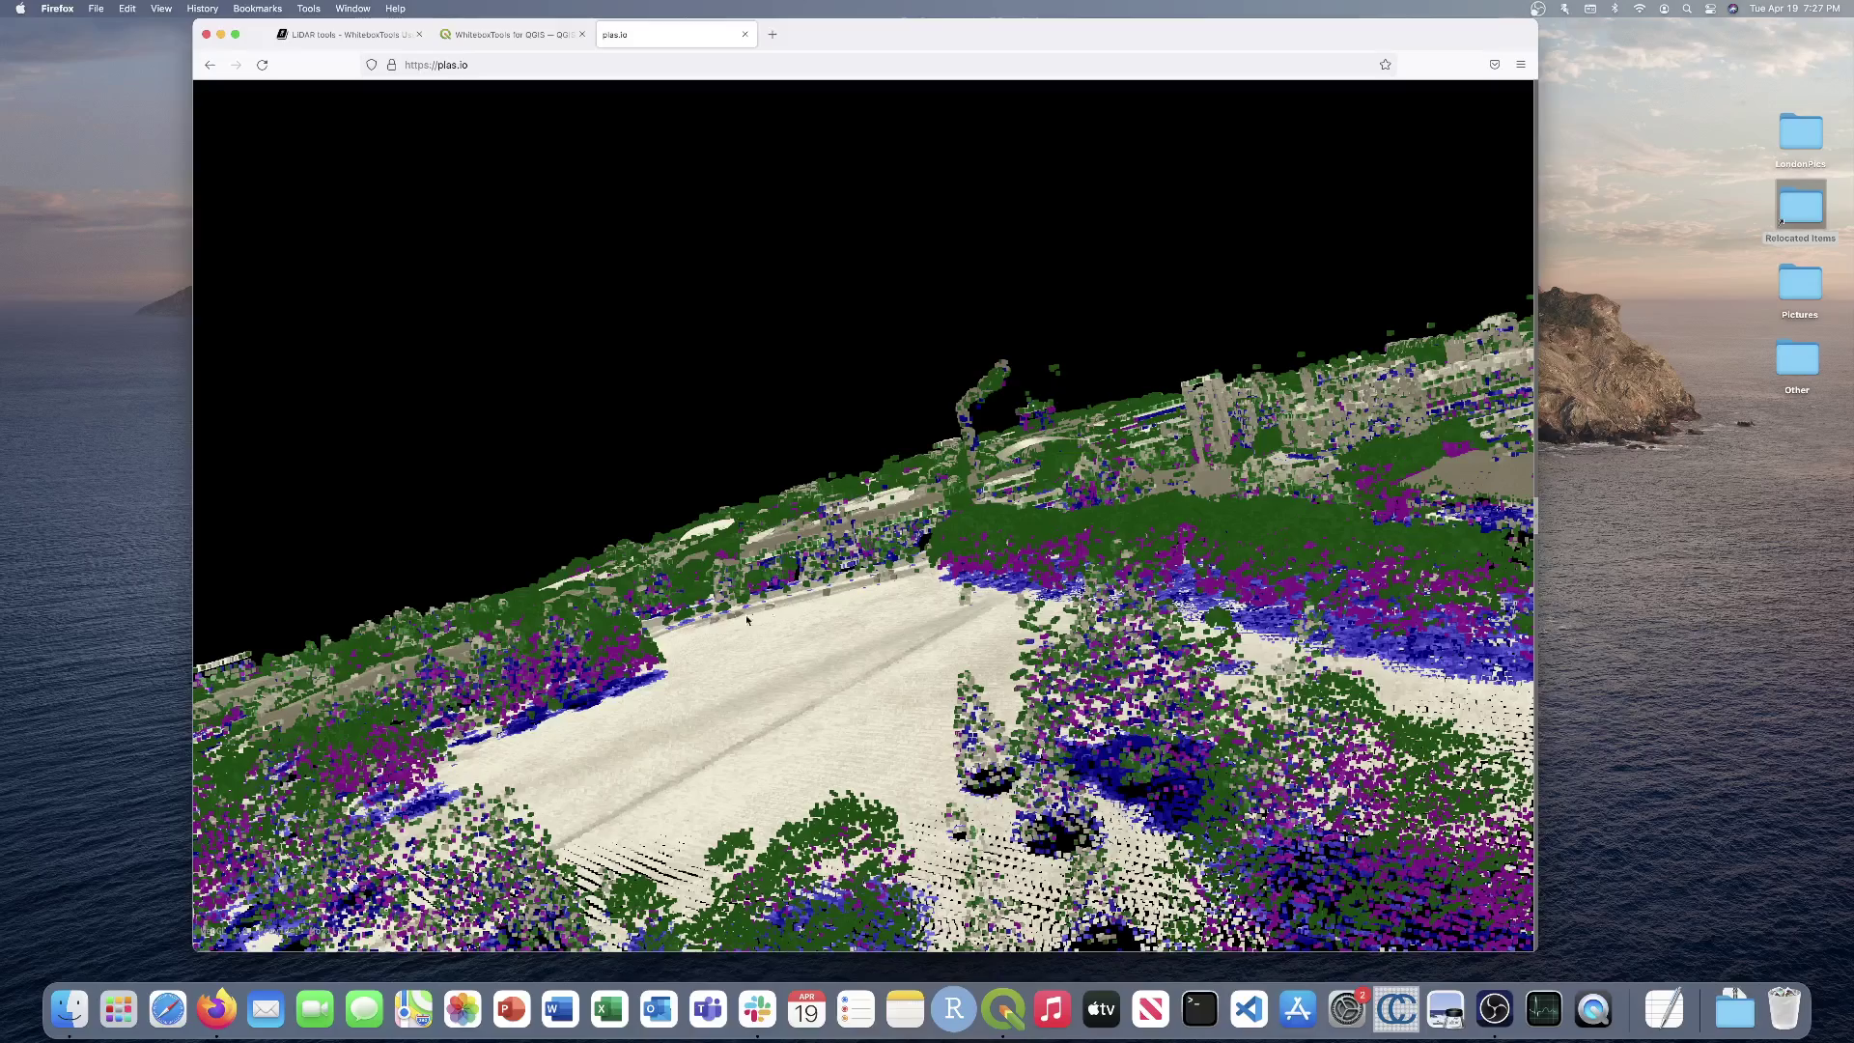
{"action": "left_click_drag", "start_coordinate": [718, 633], "coordinate": [1102, 655]}
{"action": "scroll", "coordinate": [866, 544], "scroll_direction": "up", "scroll_amount": 5}
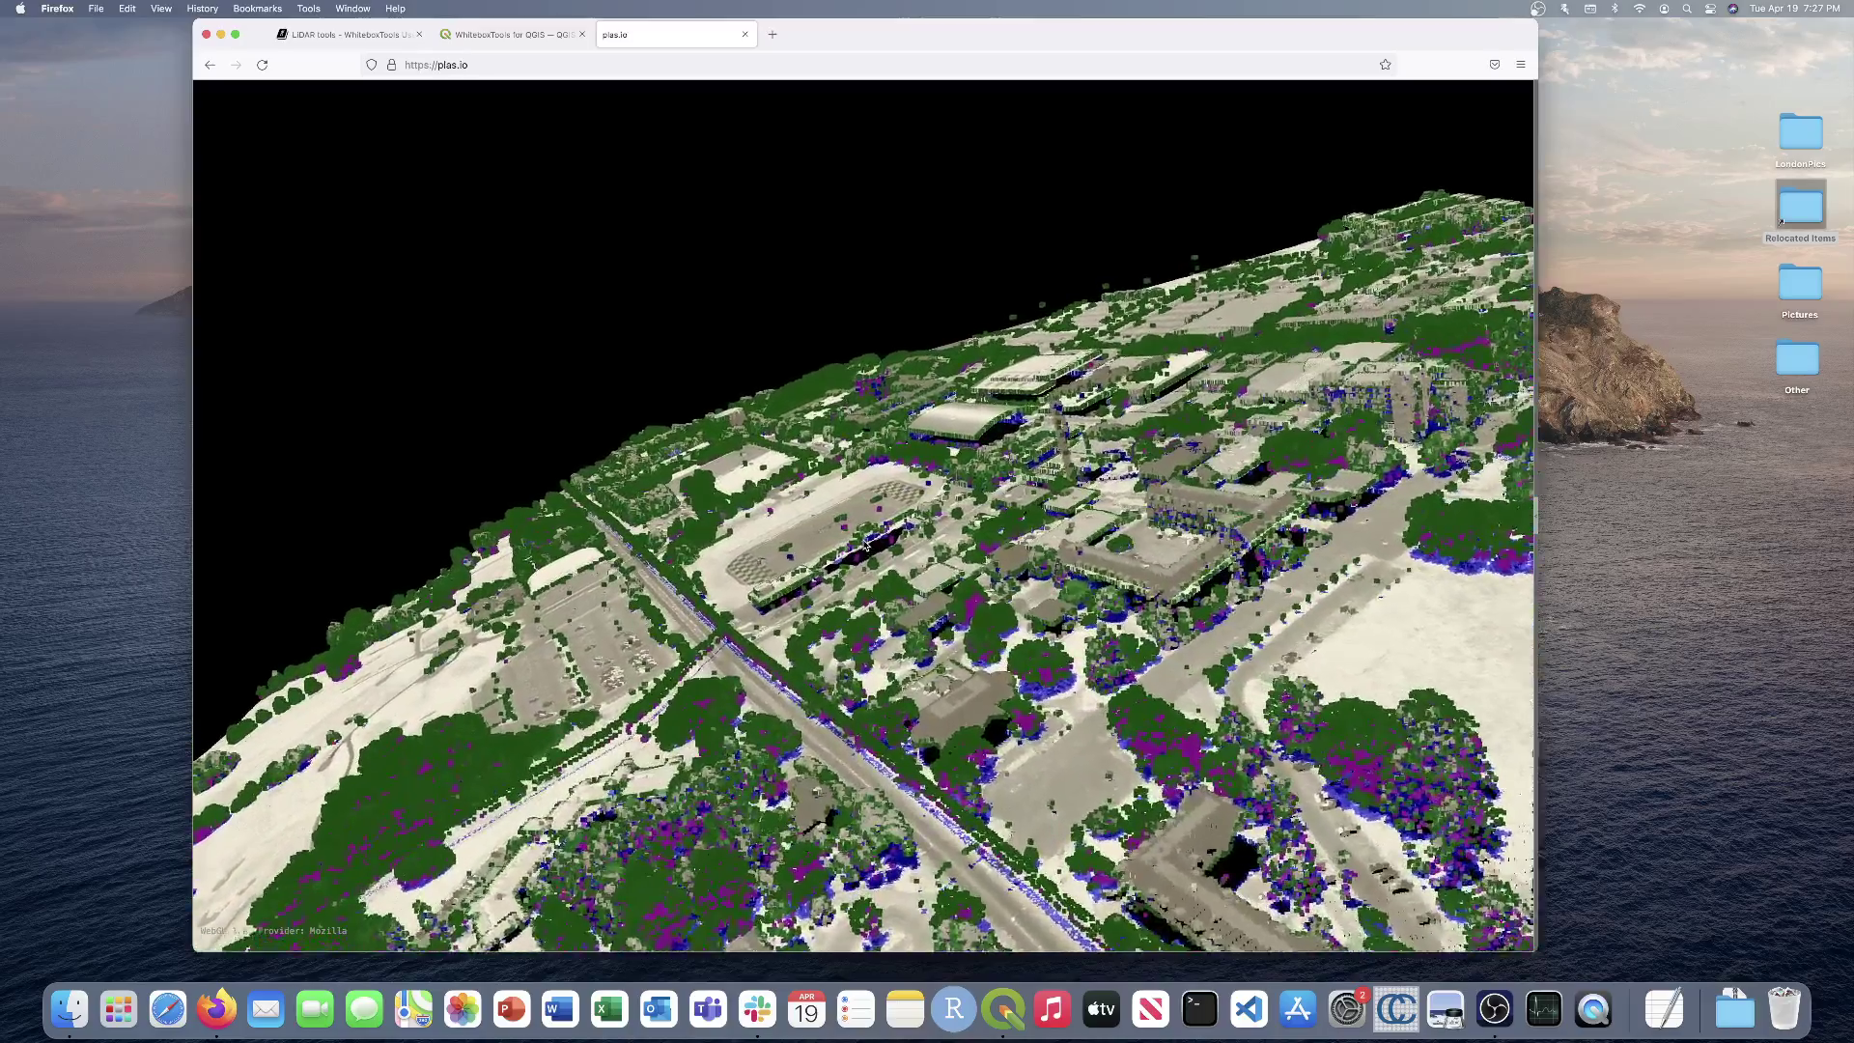
Step: Zoom toward the running track and rotate around the track and large arched building
{"action": "scroll", "coordinate": [866, 543], "scroll_direction": "up", "scroll_amount": 5}
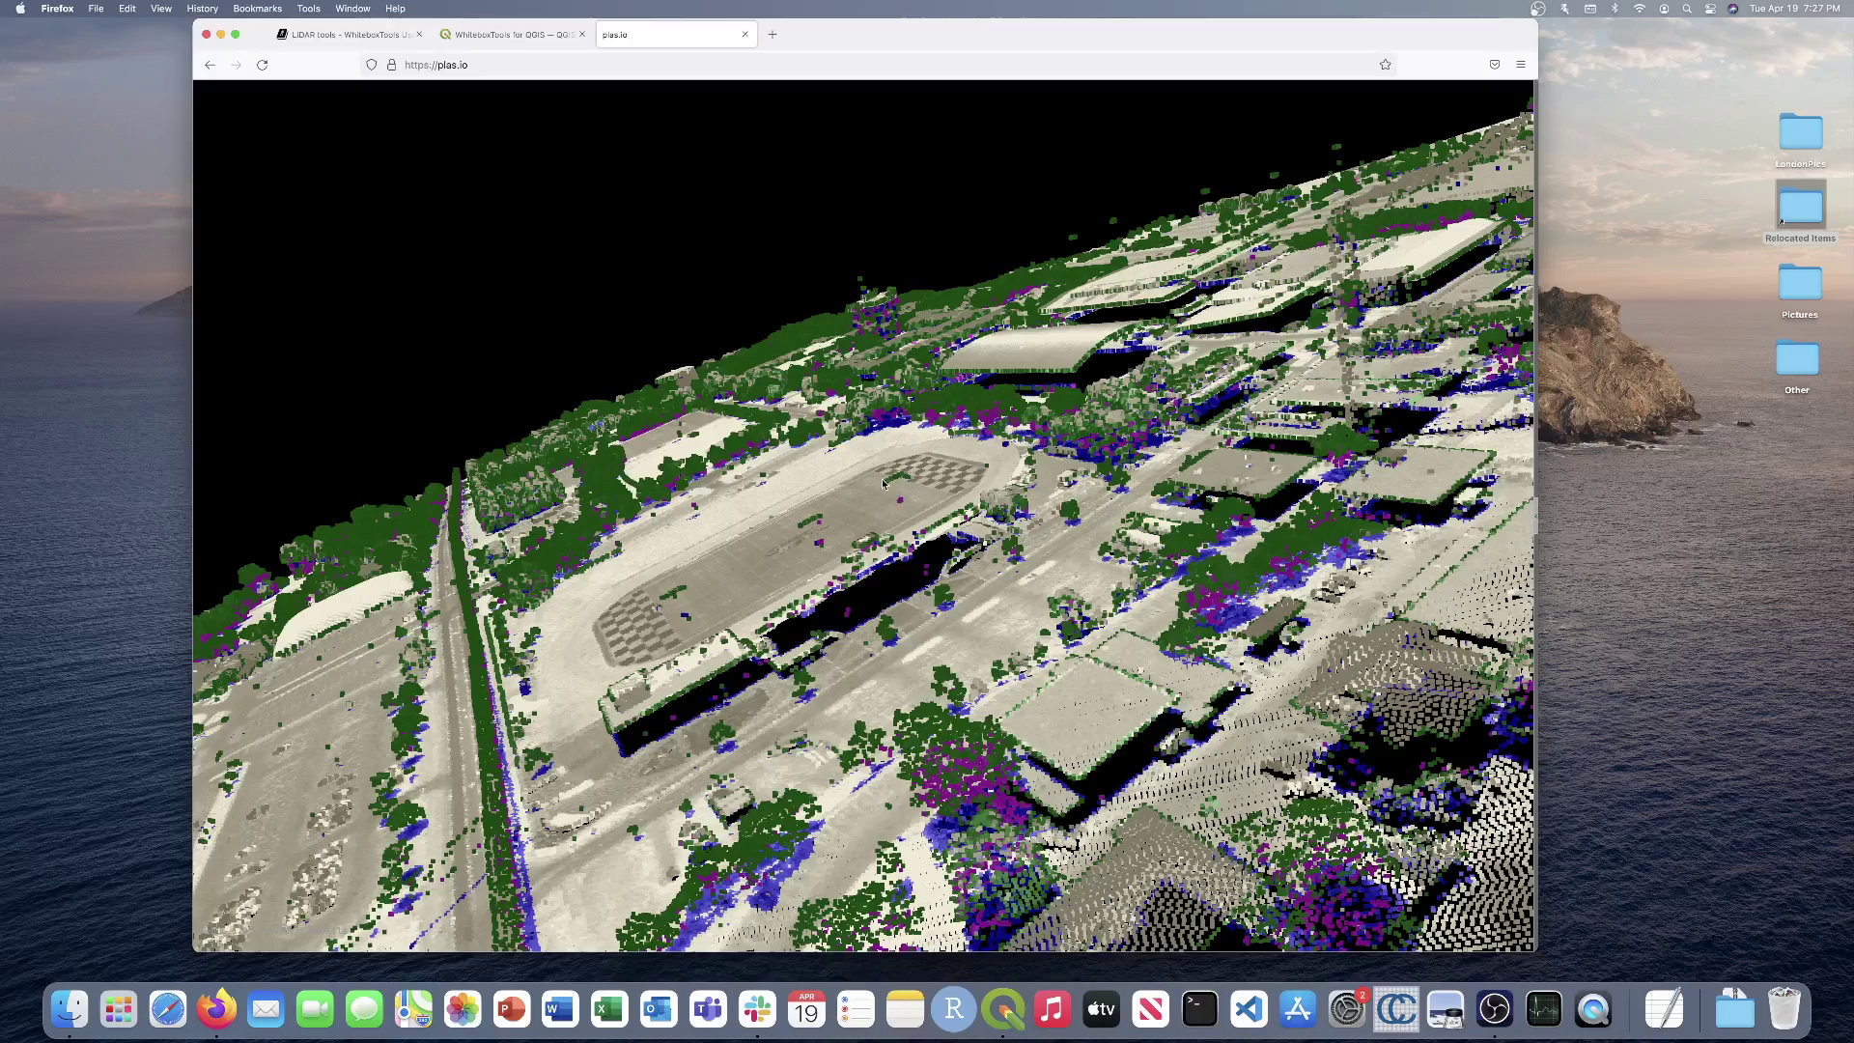
{"action": "scroll", "coordinate": [883, 483], "scroll_direction": "up", "scroll_amount": 3}
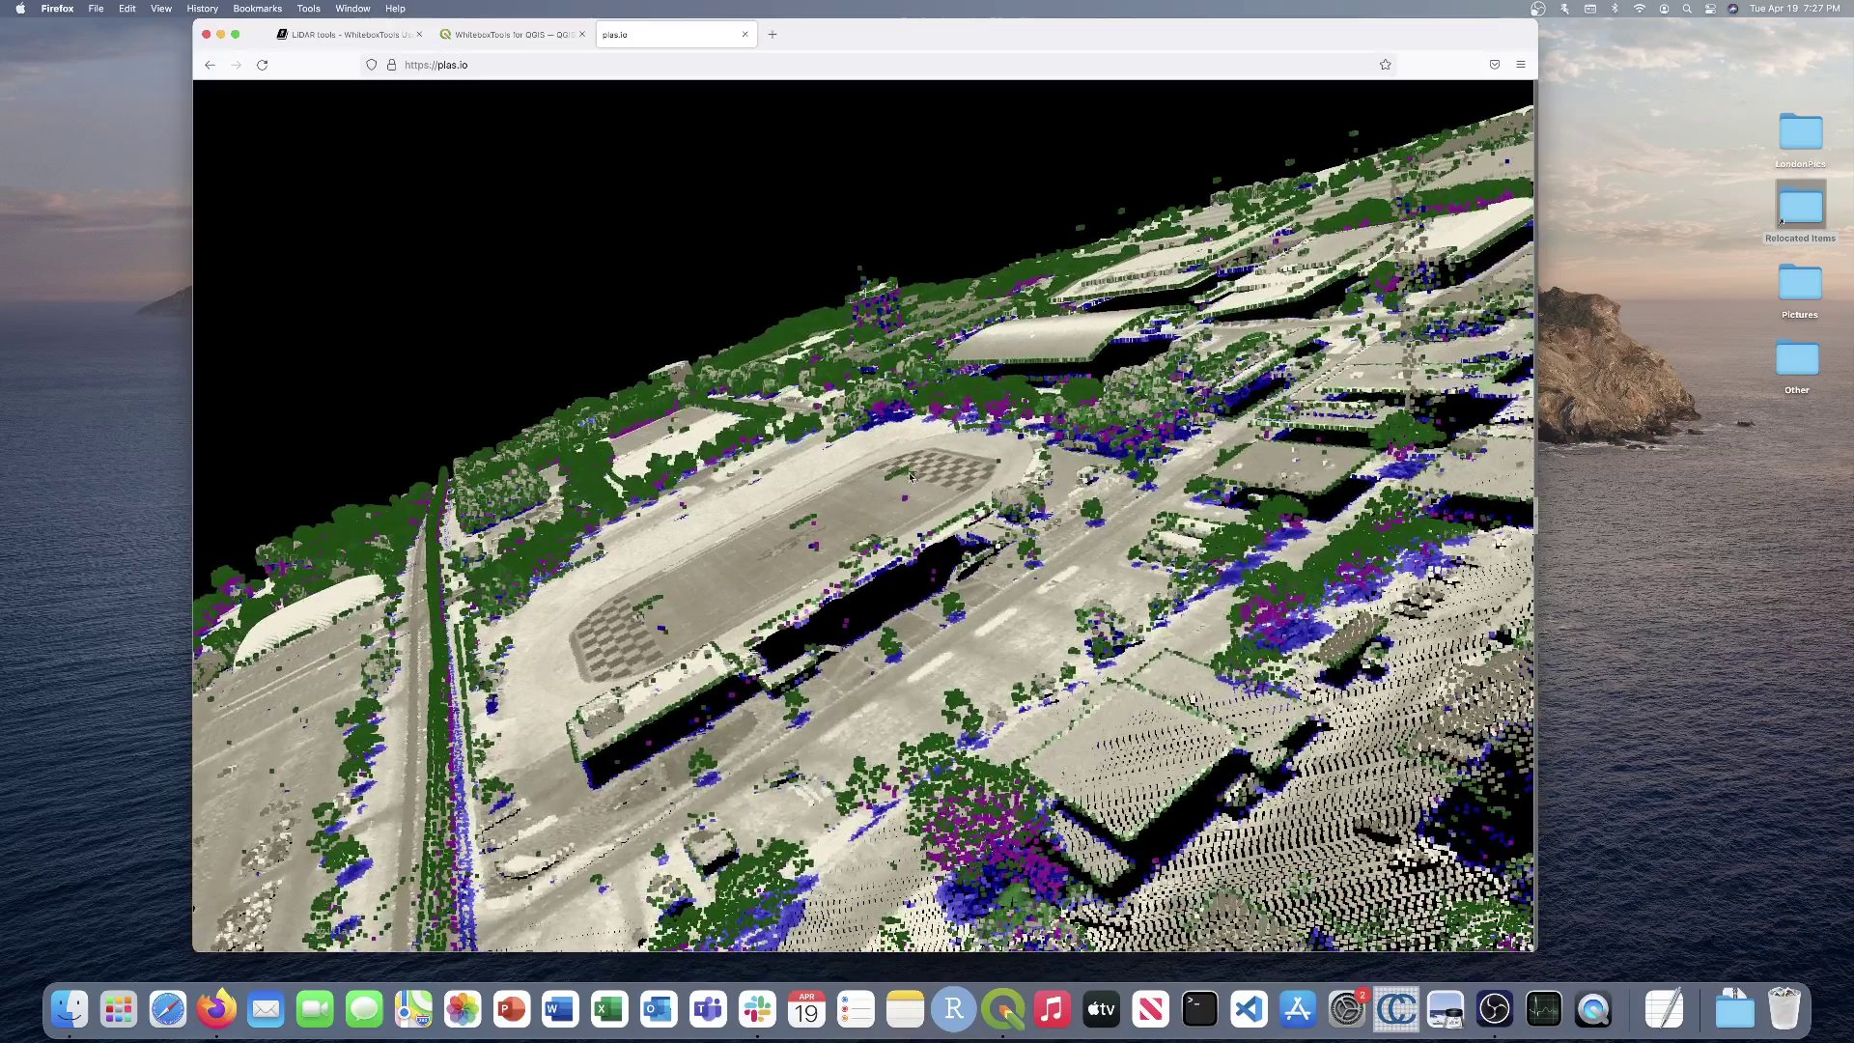
{"action": "scroll", "coordinate": [908, 483], "scroll_direction": "up", "scroll_amount": 2}
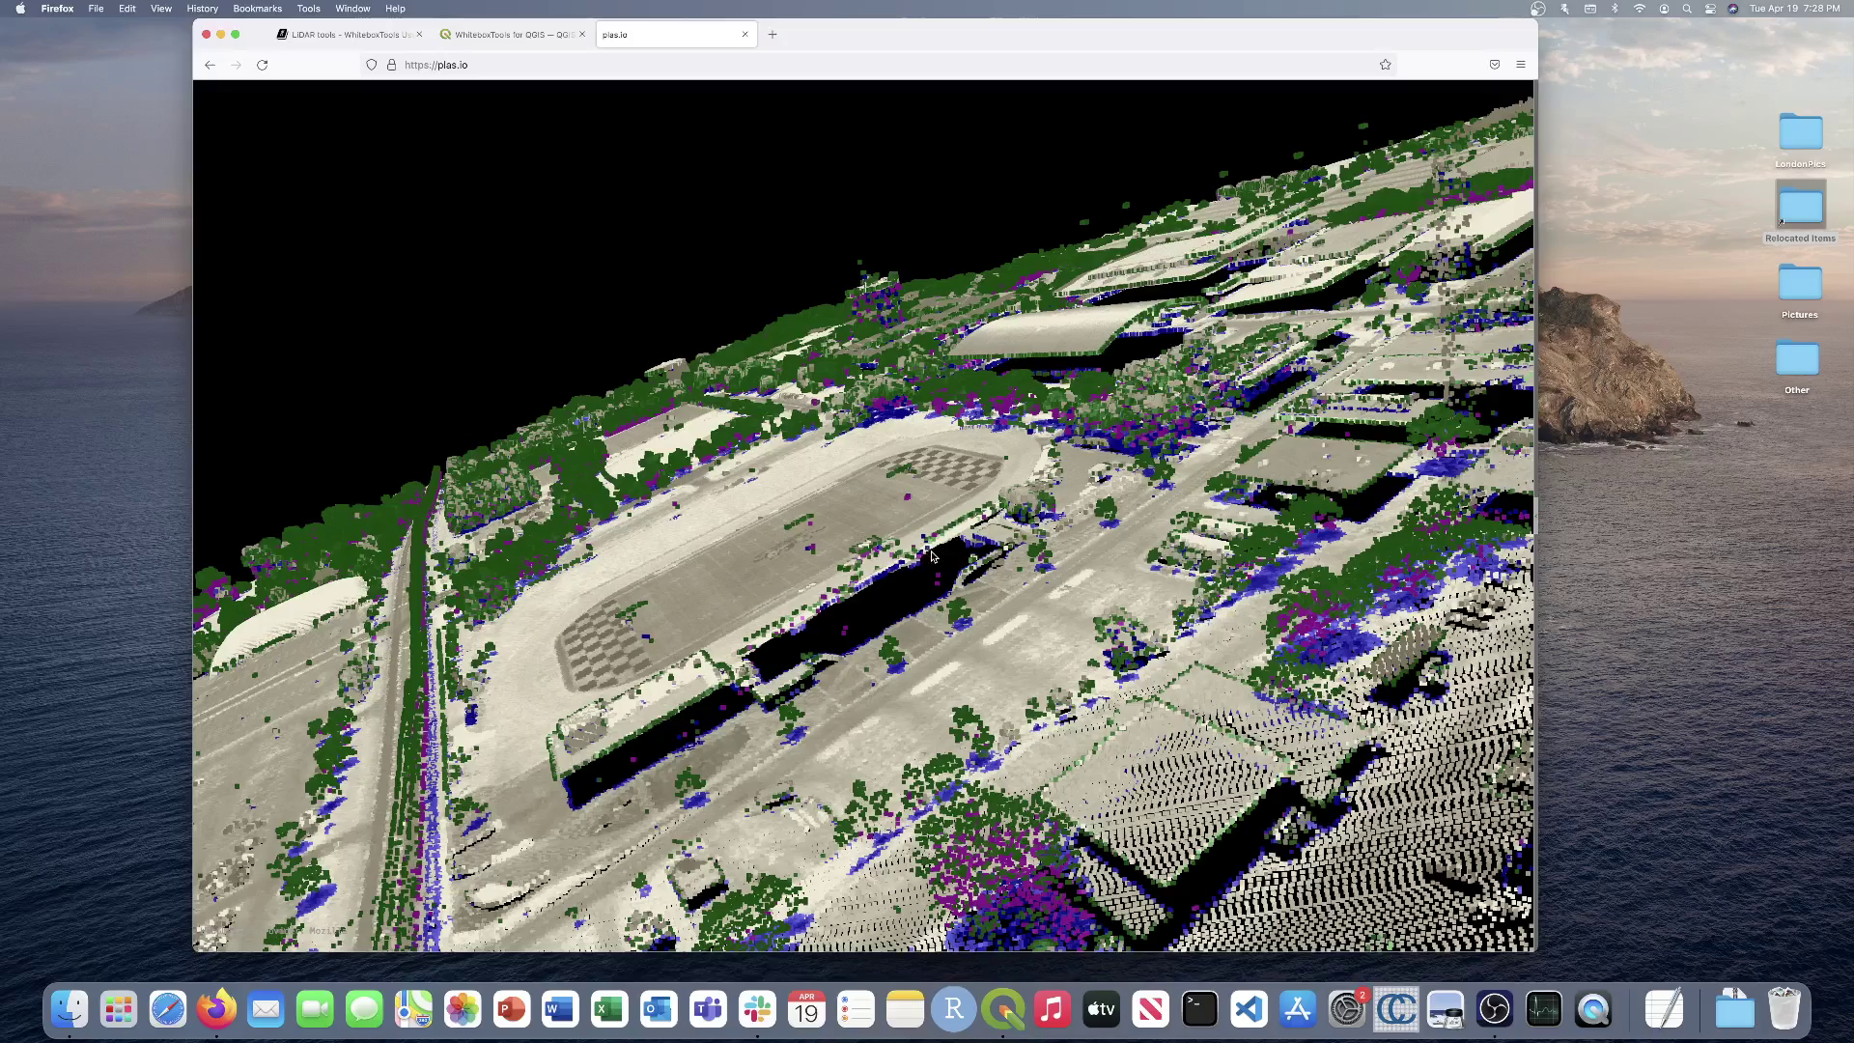
{"action": "scroll", "coordinate": [764, 631], "scroll_direction": "down", "scroll_amount": 5}
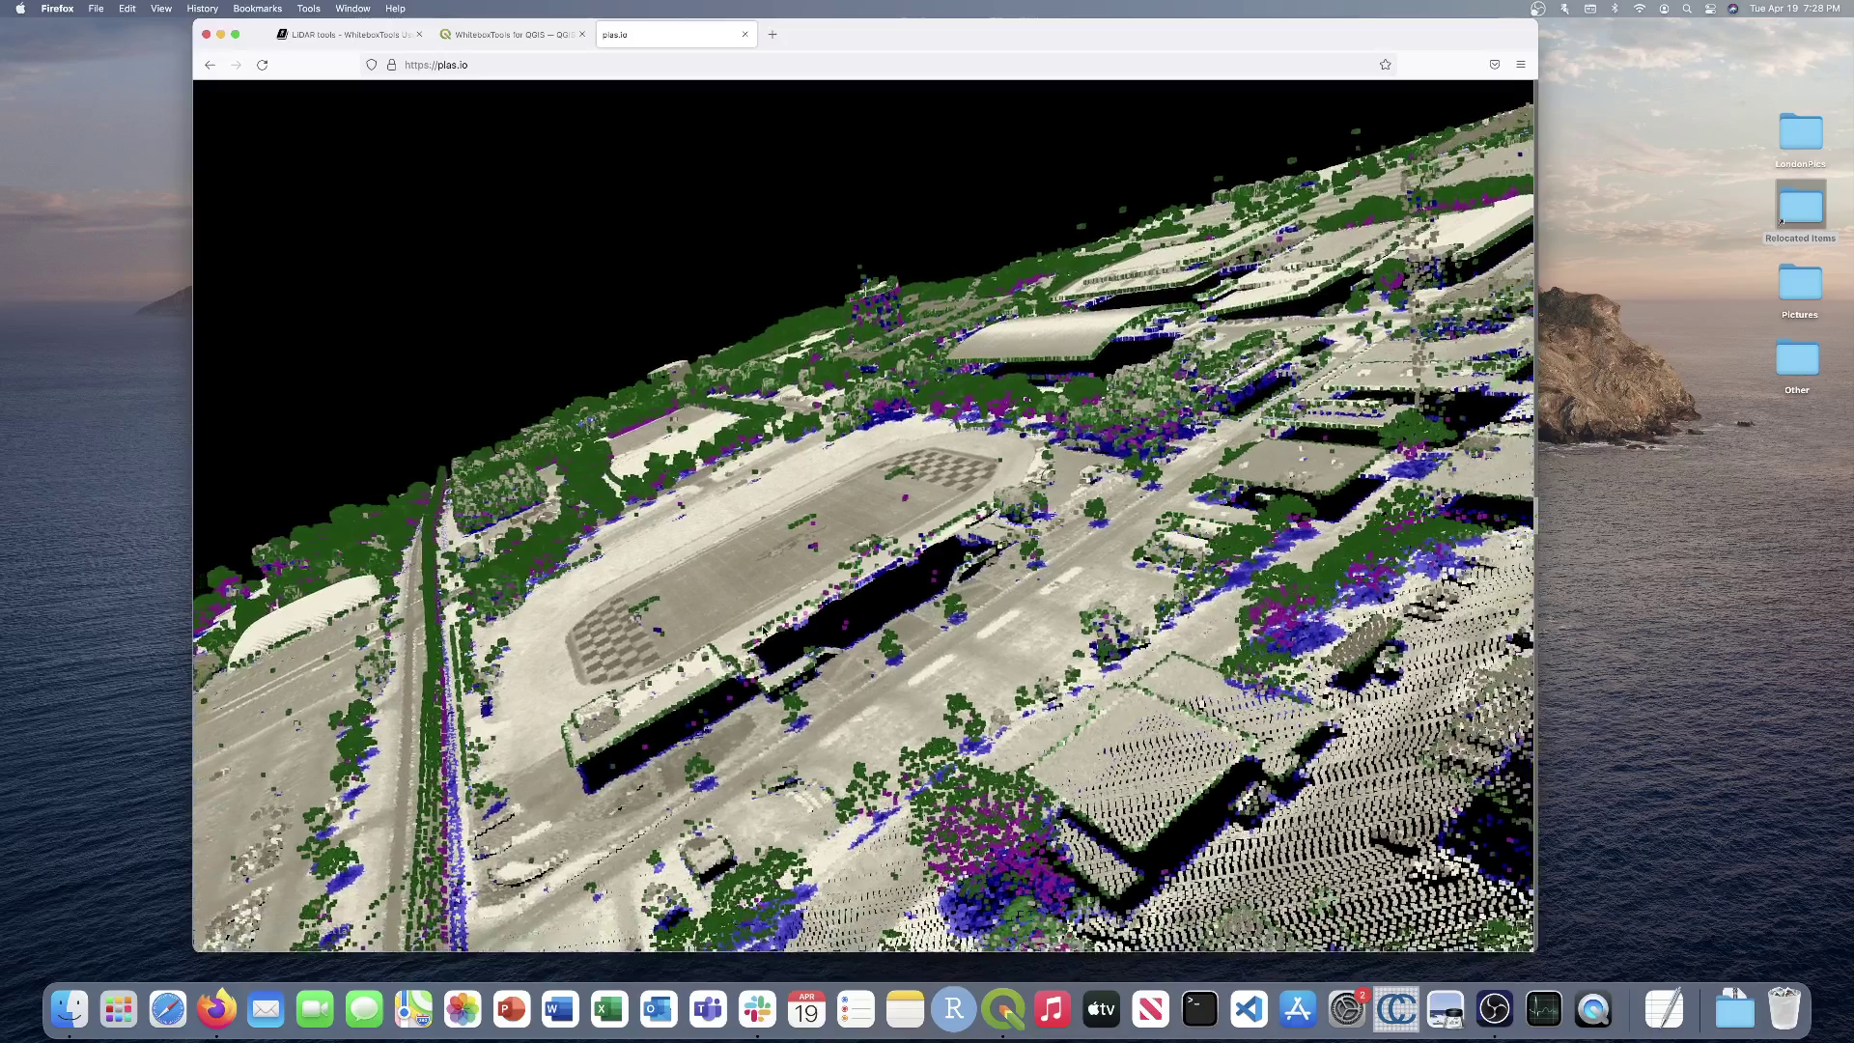
{"action": "scroll", "coordinate": [764, 630], "scroll_direction": "down", "scroll_amount": 5}
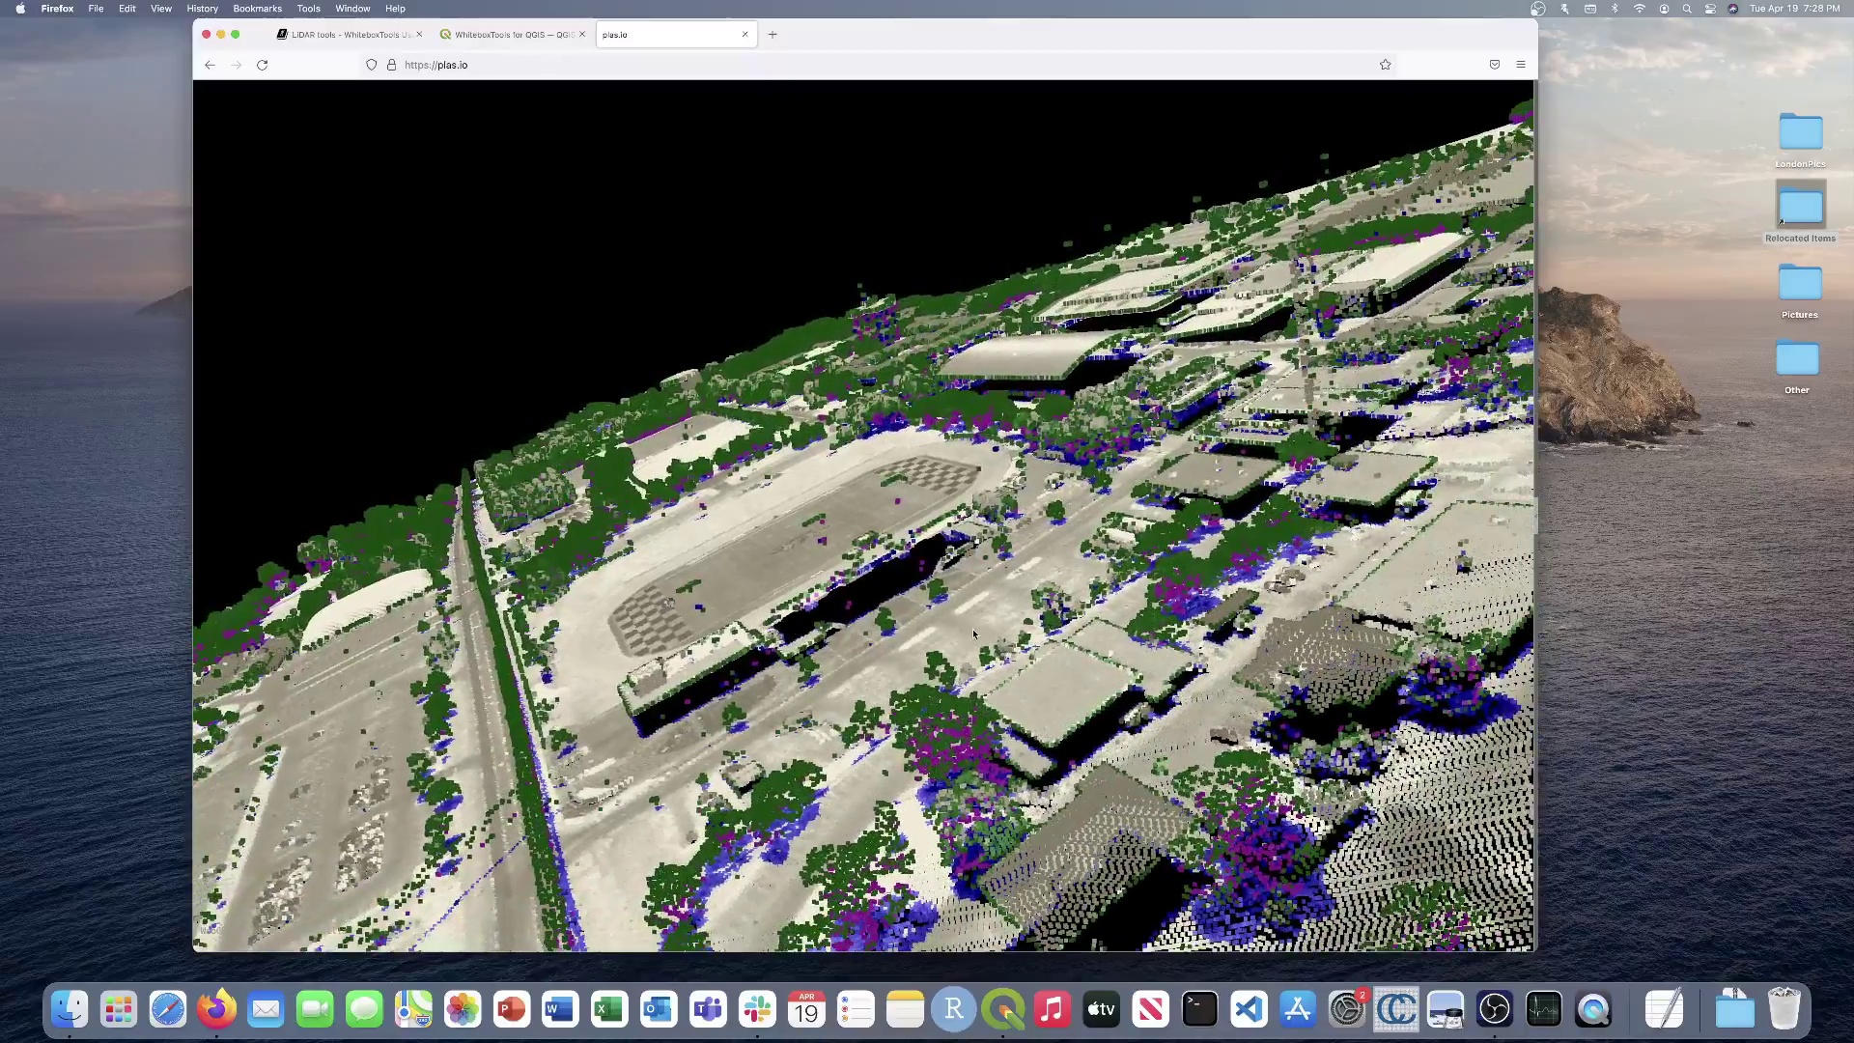
{"action": "scroll", "coordinate": [946, 639], "scroll_direction": "up", "scroll_amount": 3}
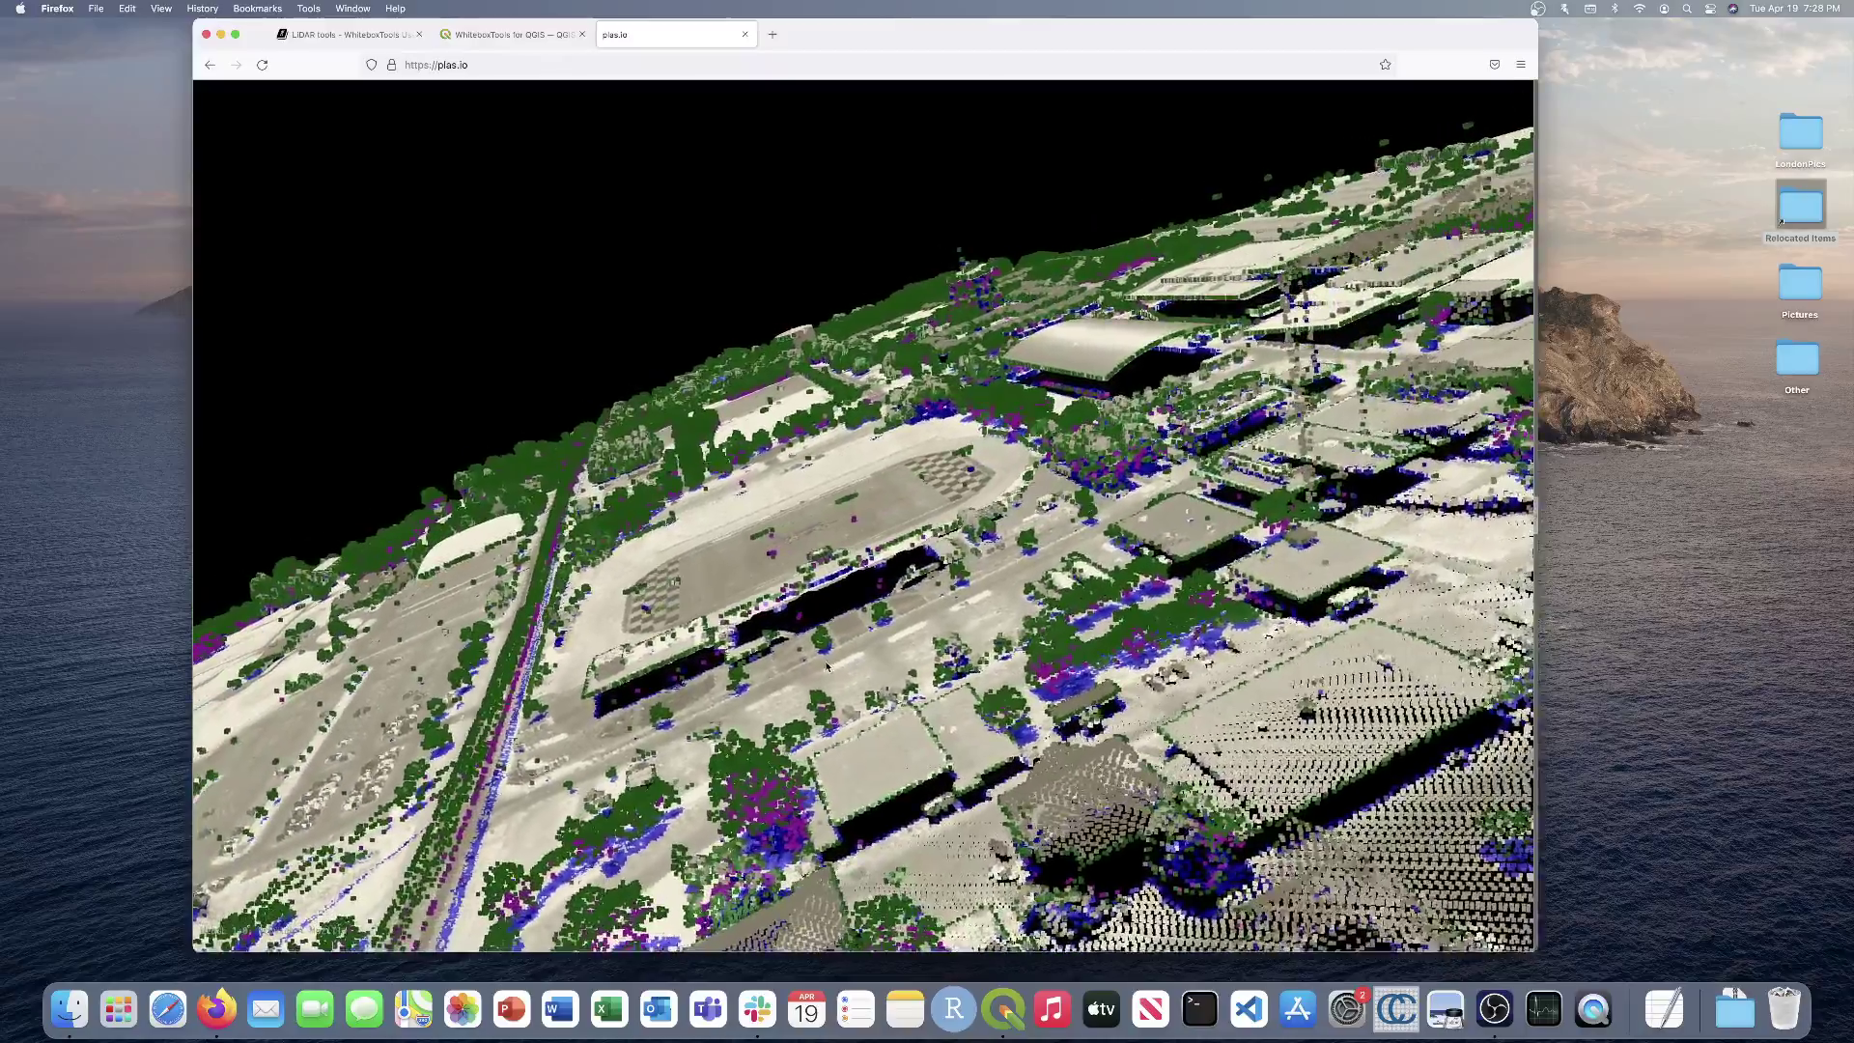
{"action": "left_click_drag", "start_coordinate": [942, 646], "coordinate": [577, 751]}
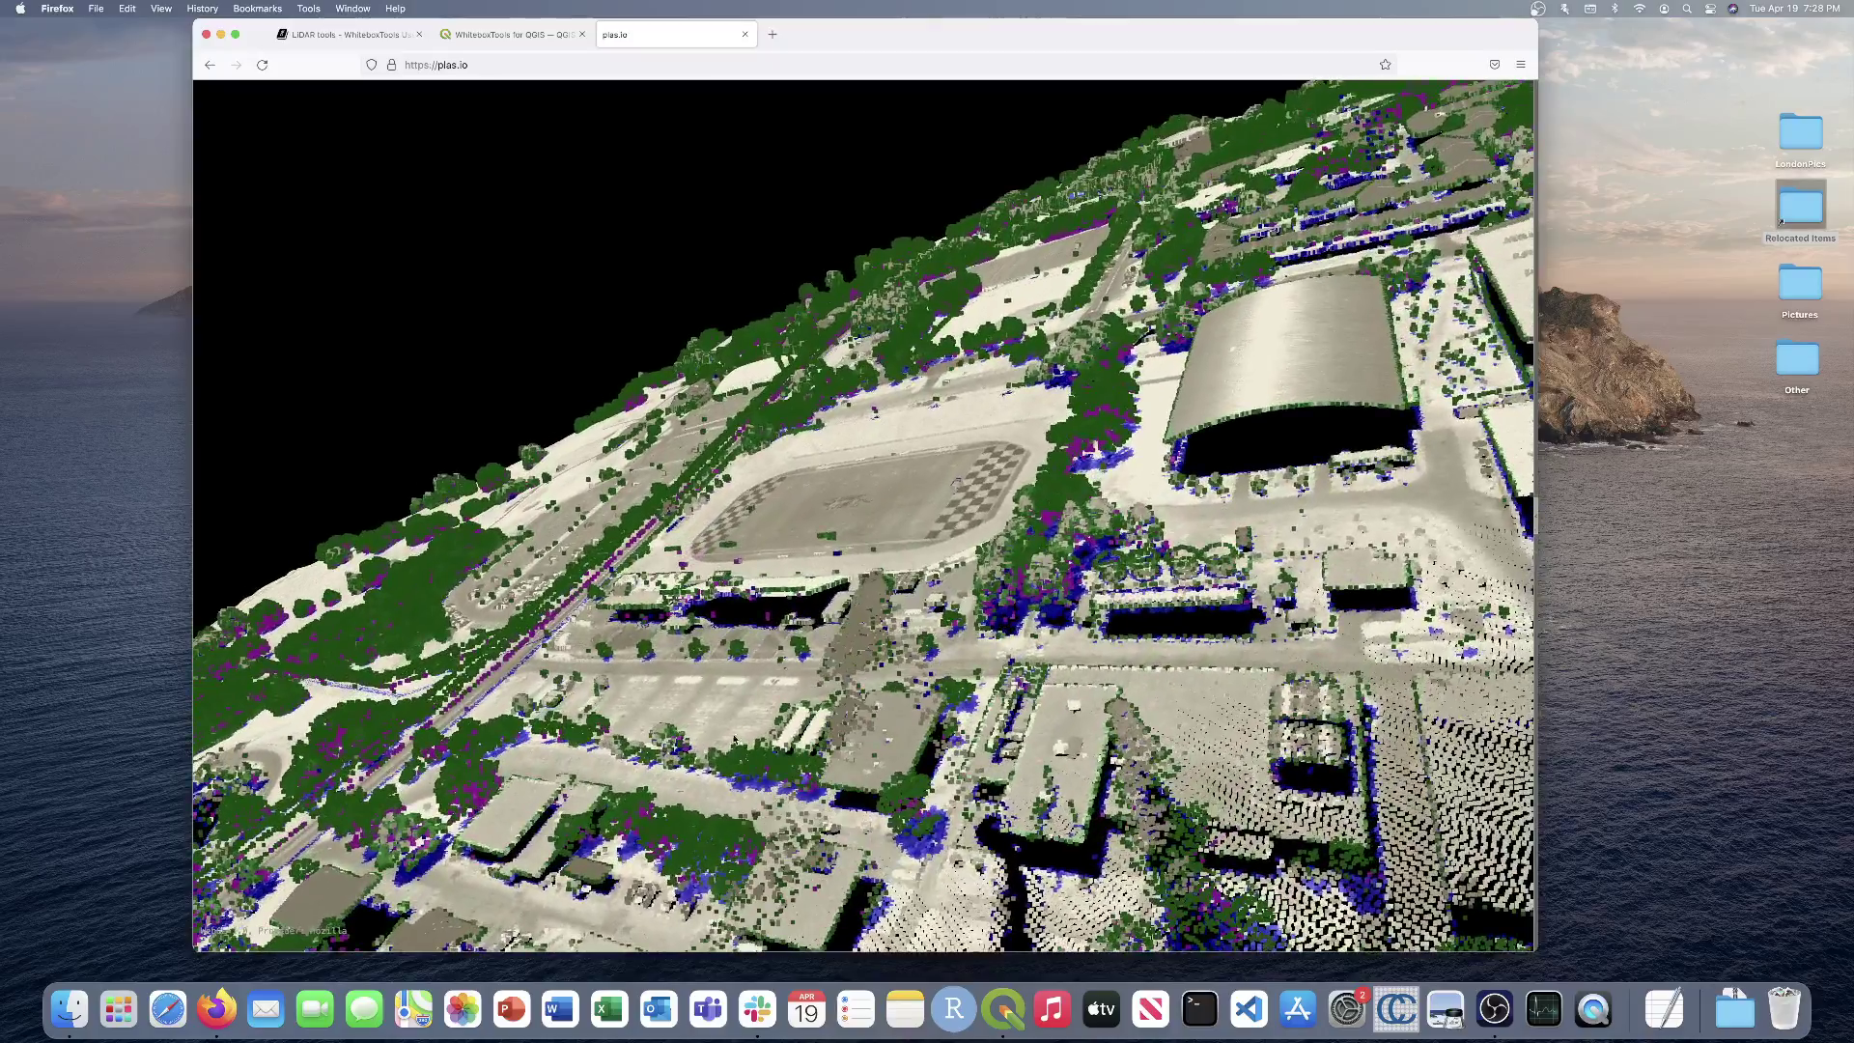
{"action": "left_click_drag", "start_coordinate": [734, 740], "coordinate": [442, 688]}
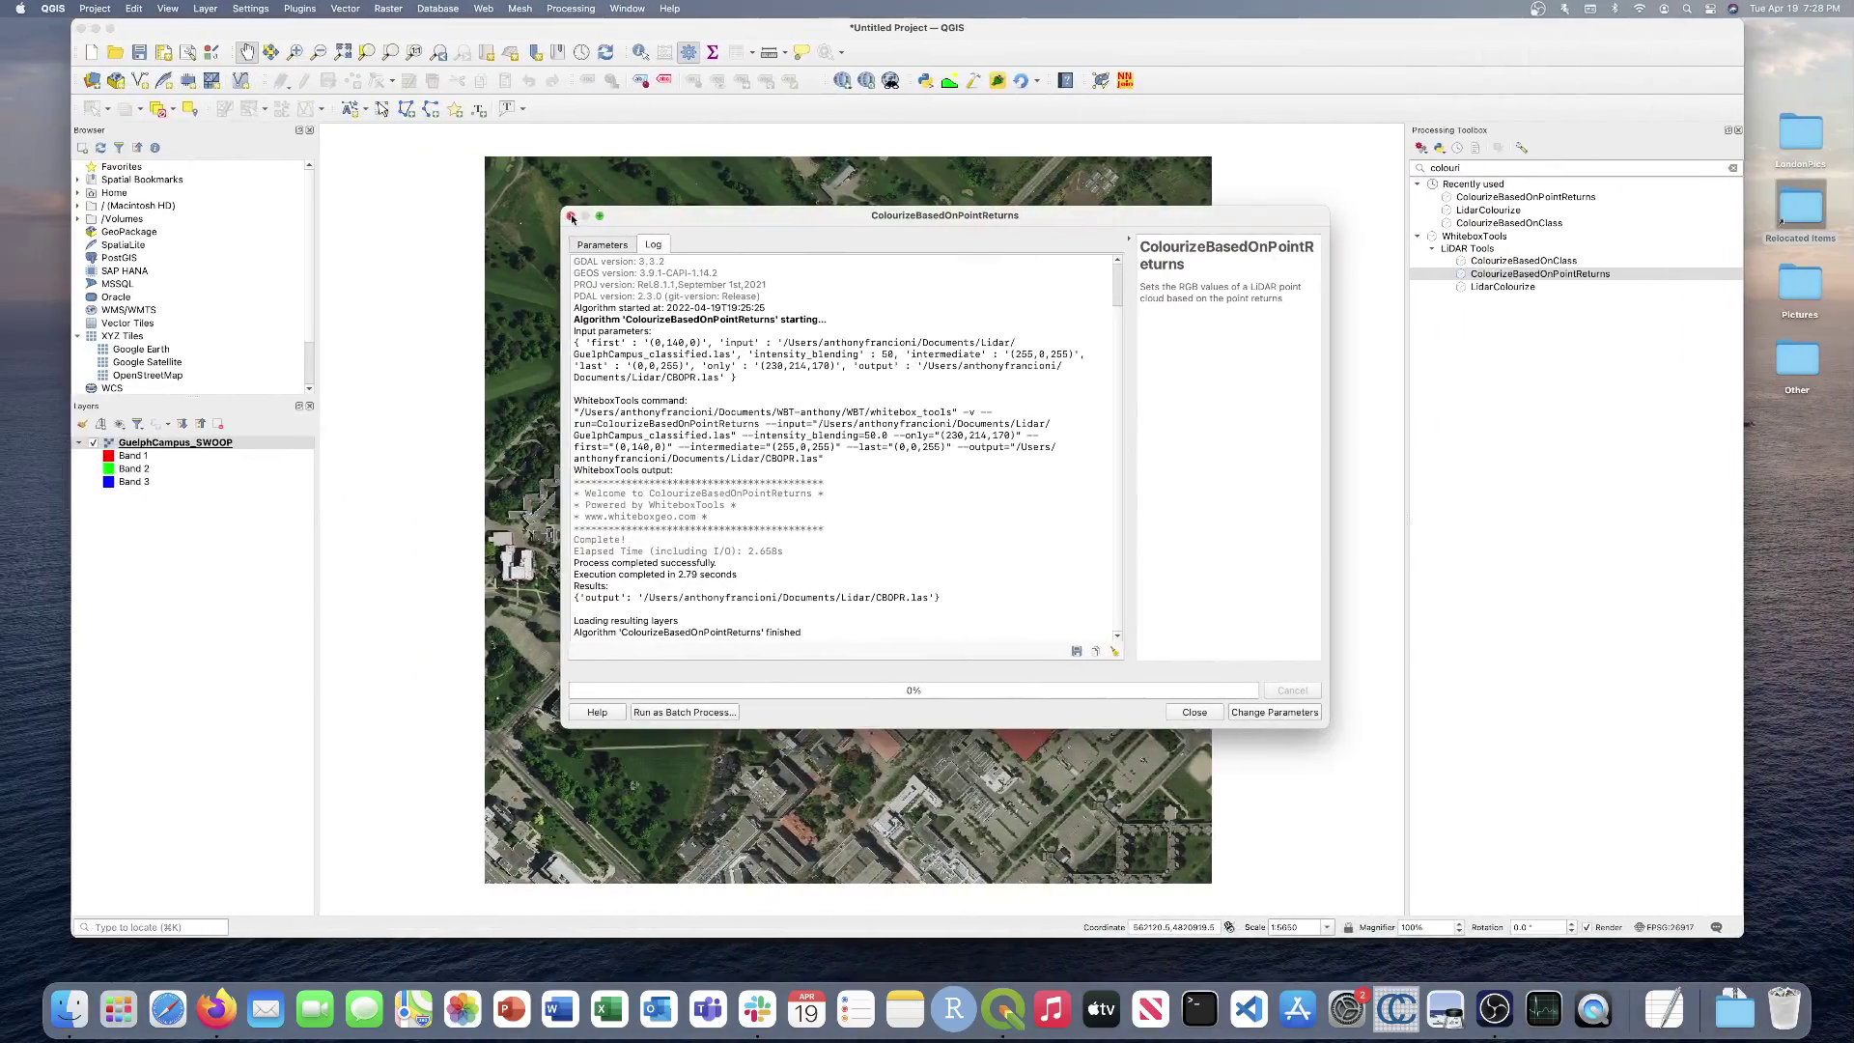
Step: Open ColourizeBasedOnClass with GuelphCampus_classified.las as the input LiDAR file
{"action": "left_click", "coordinate": [571, 216]}
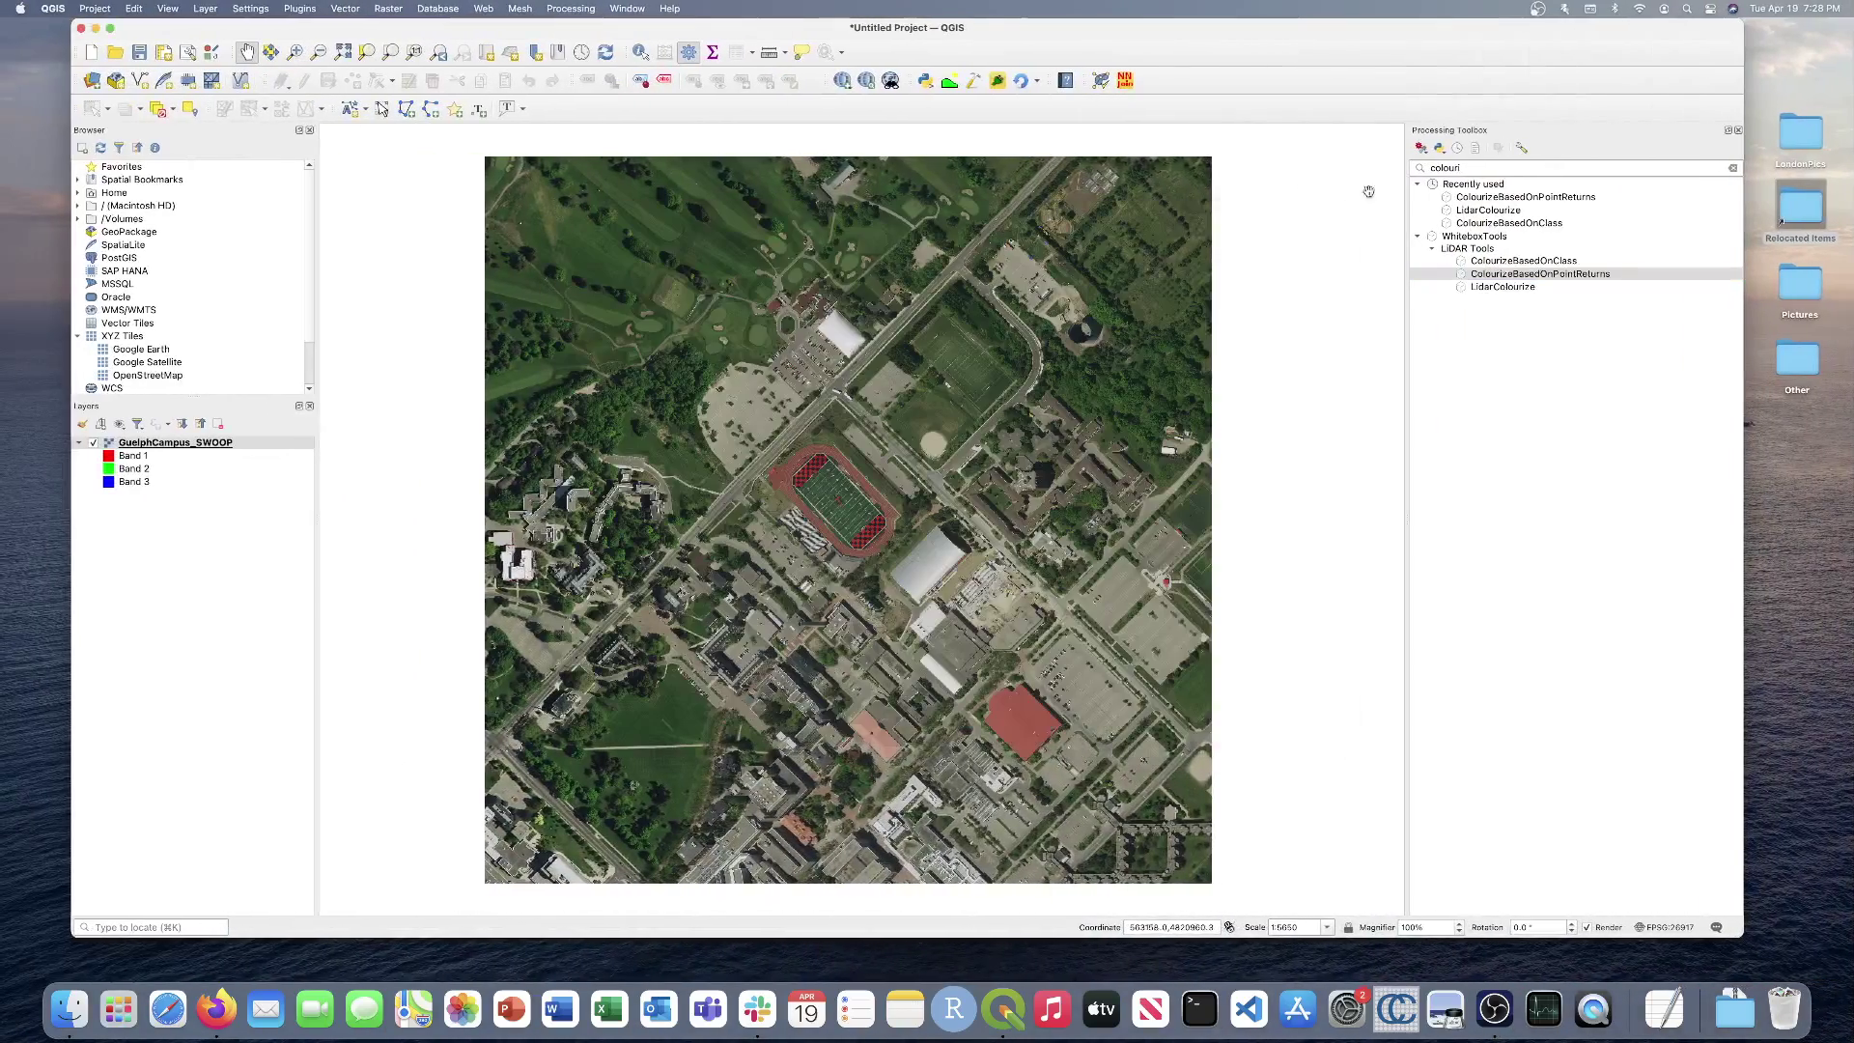
{"action": "double_click", "coordinate": [1522, 261]}
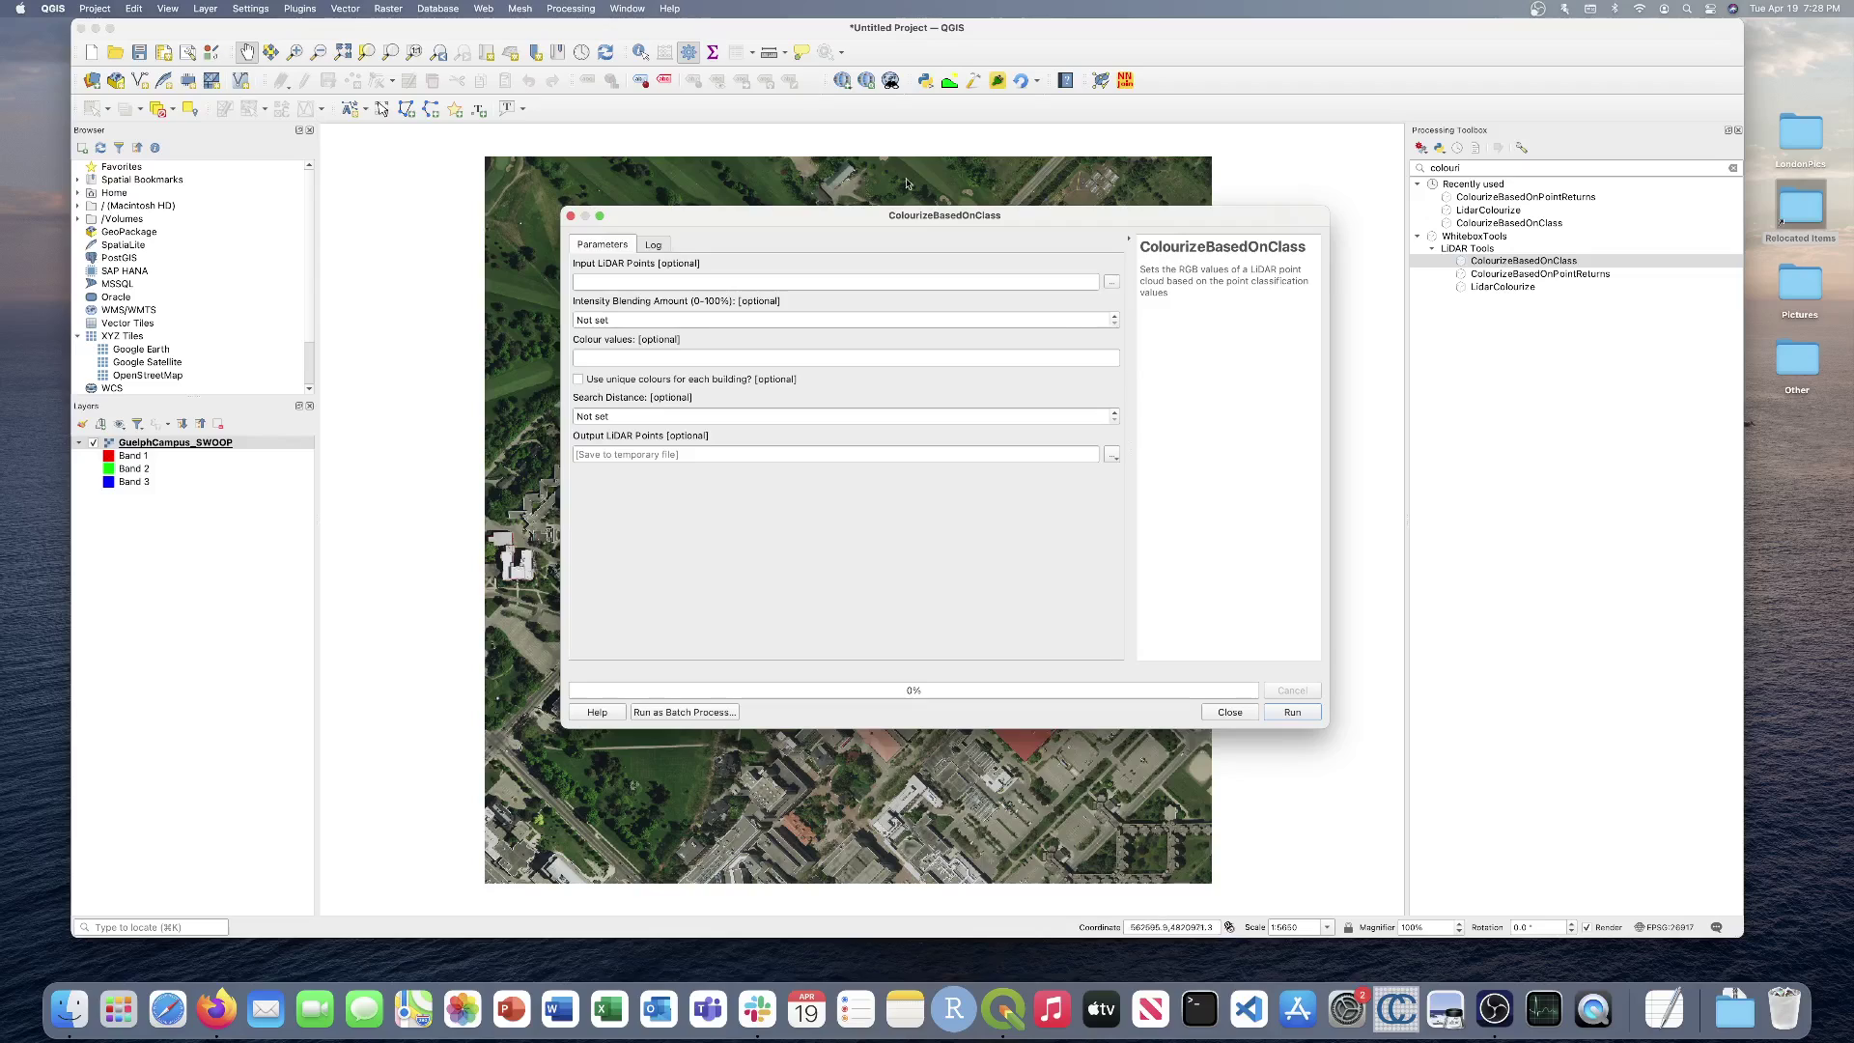
{"action": "left_click", "coordinate": [1111, 282]}
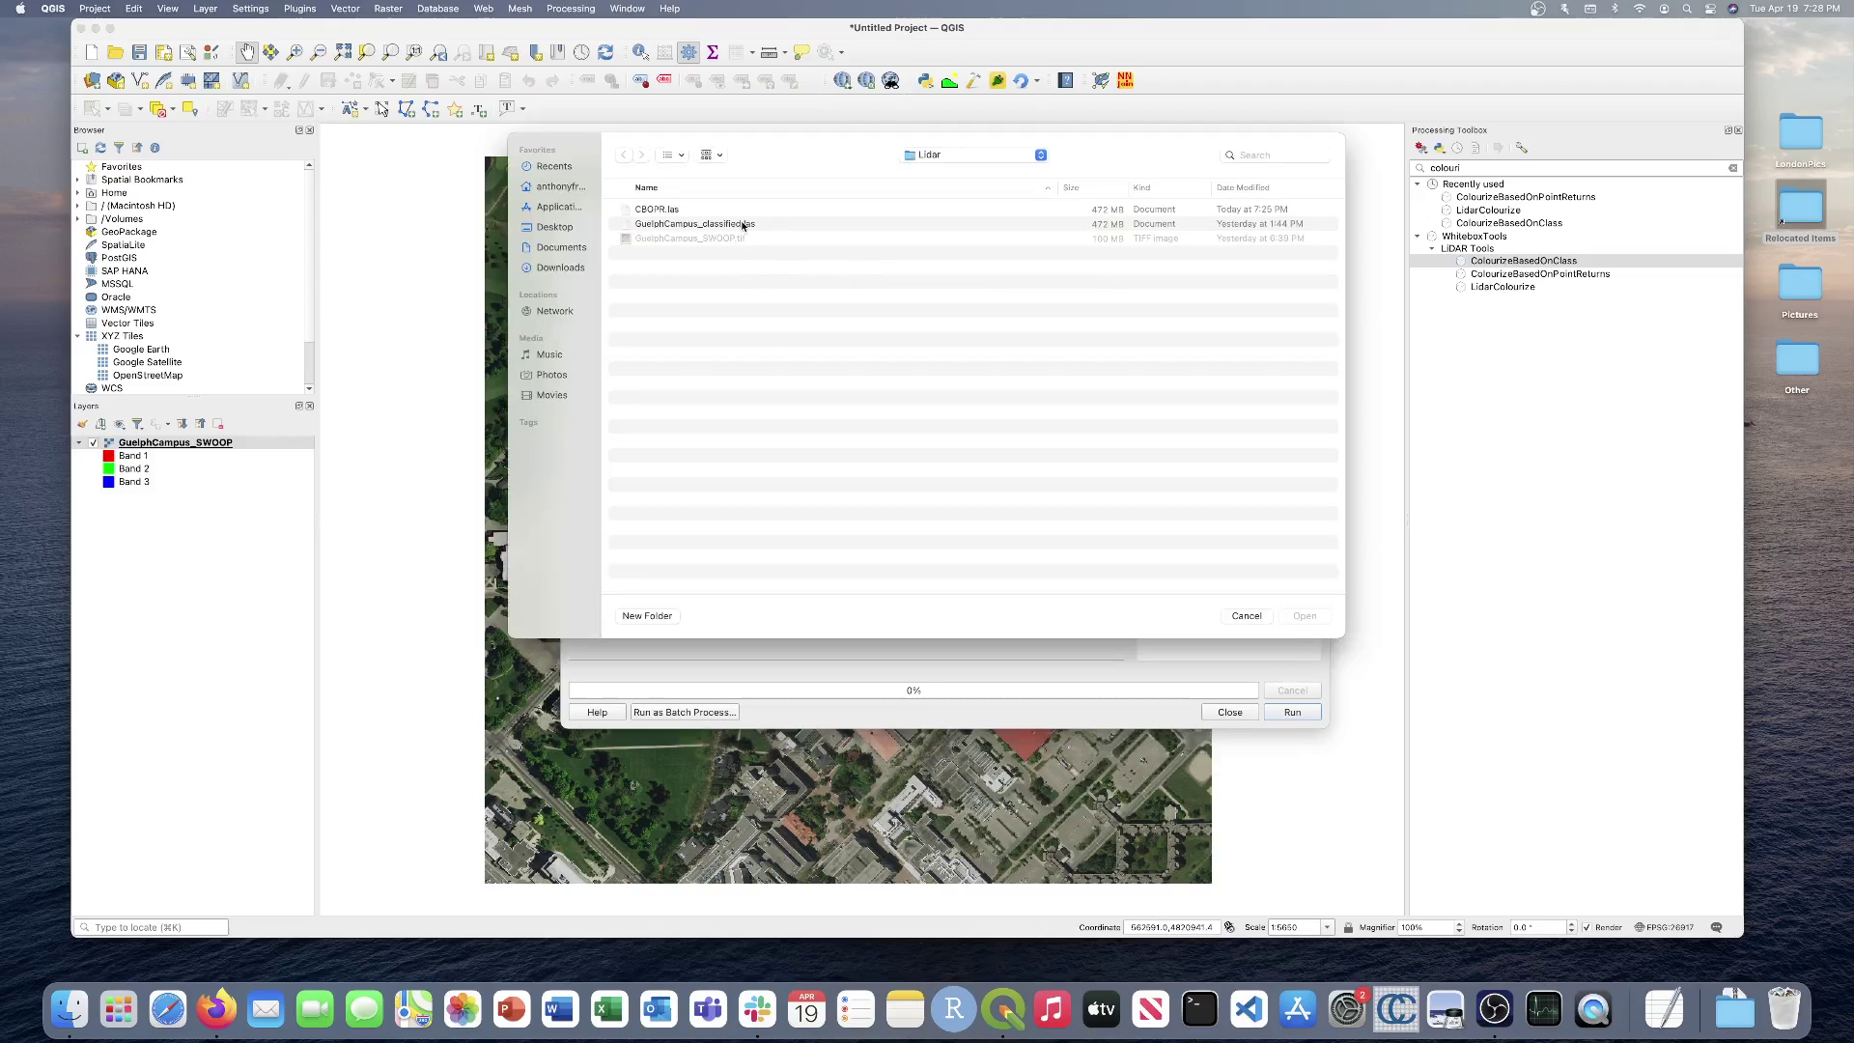
{"action": "double_click", "coordinate": [742, 225]}
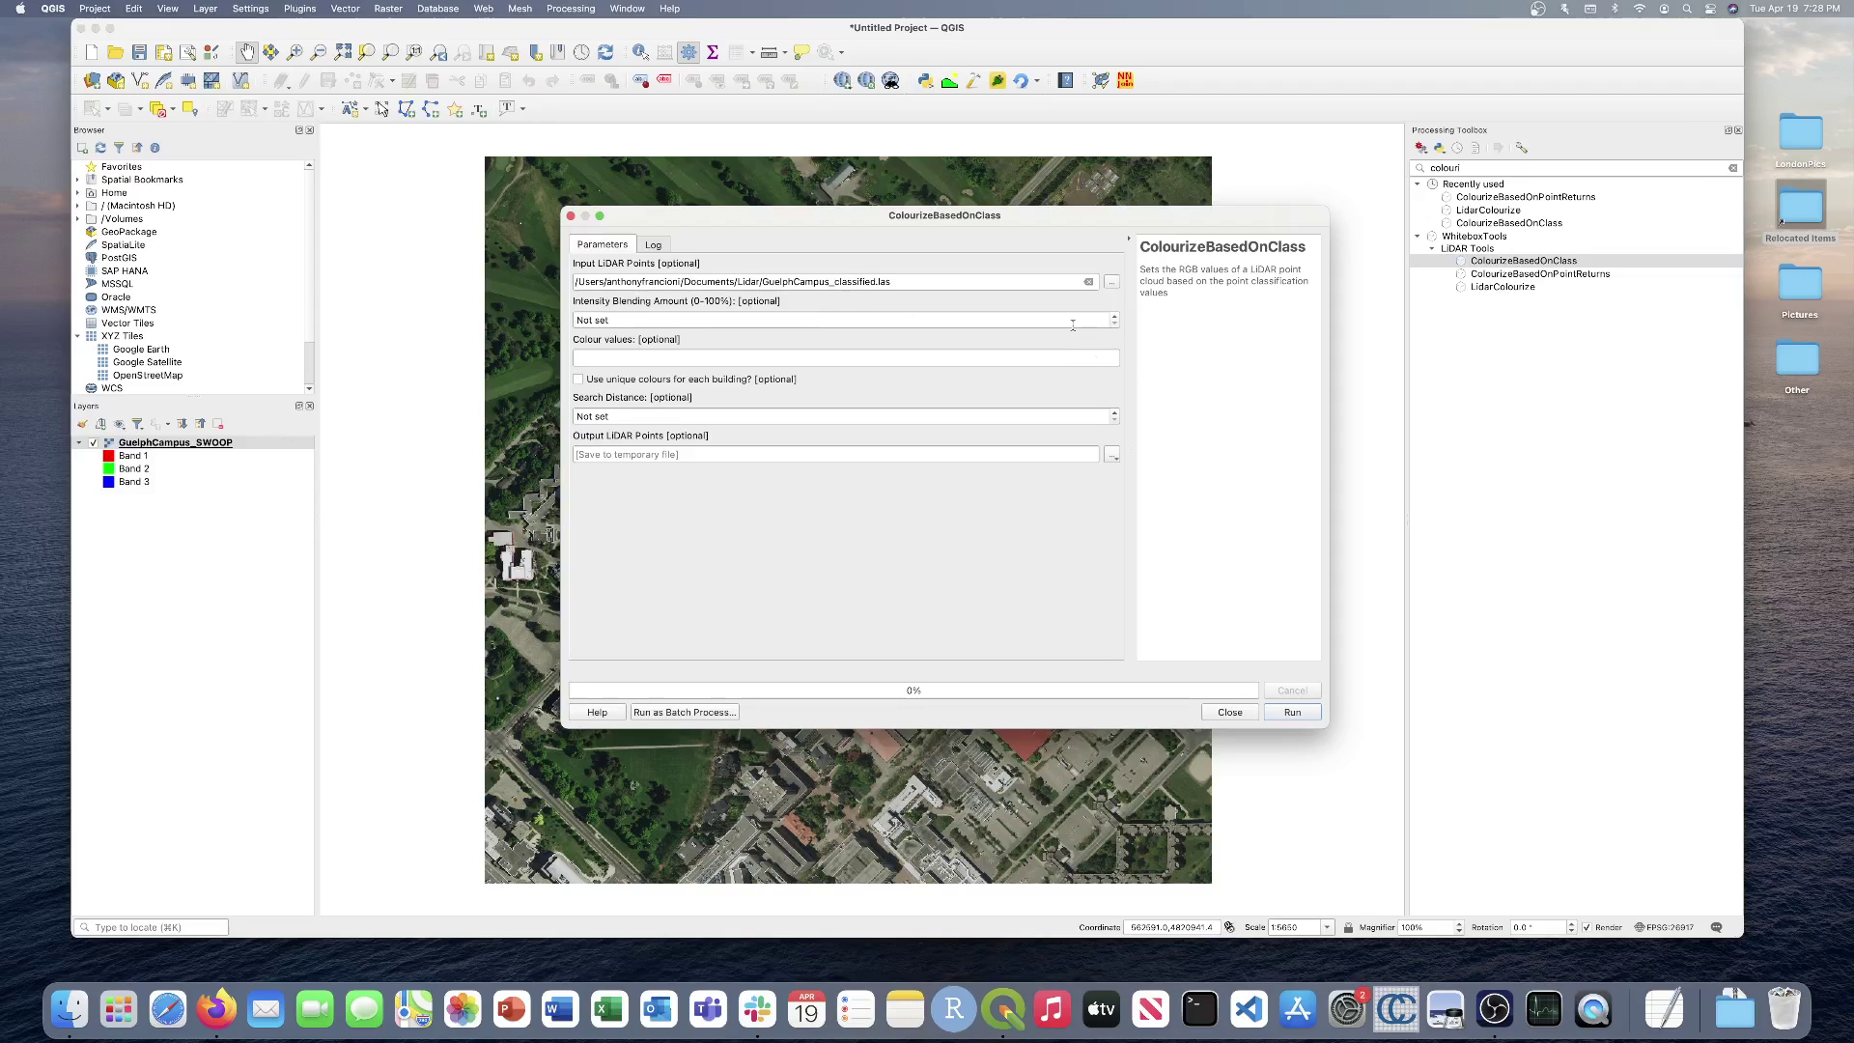
Step: Set Intensity Blending to 50 and enable unique colours for each building
{"action": "left_click", "coordinate": [629, 320]}
{"action": "left_click_drag", "start_coordinate": [629, 321], "coordinate": [546, 321]}
{"action": "type", "text": "50"}
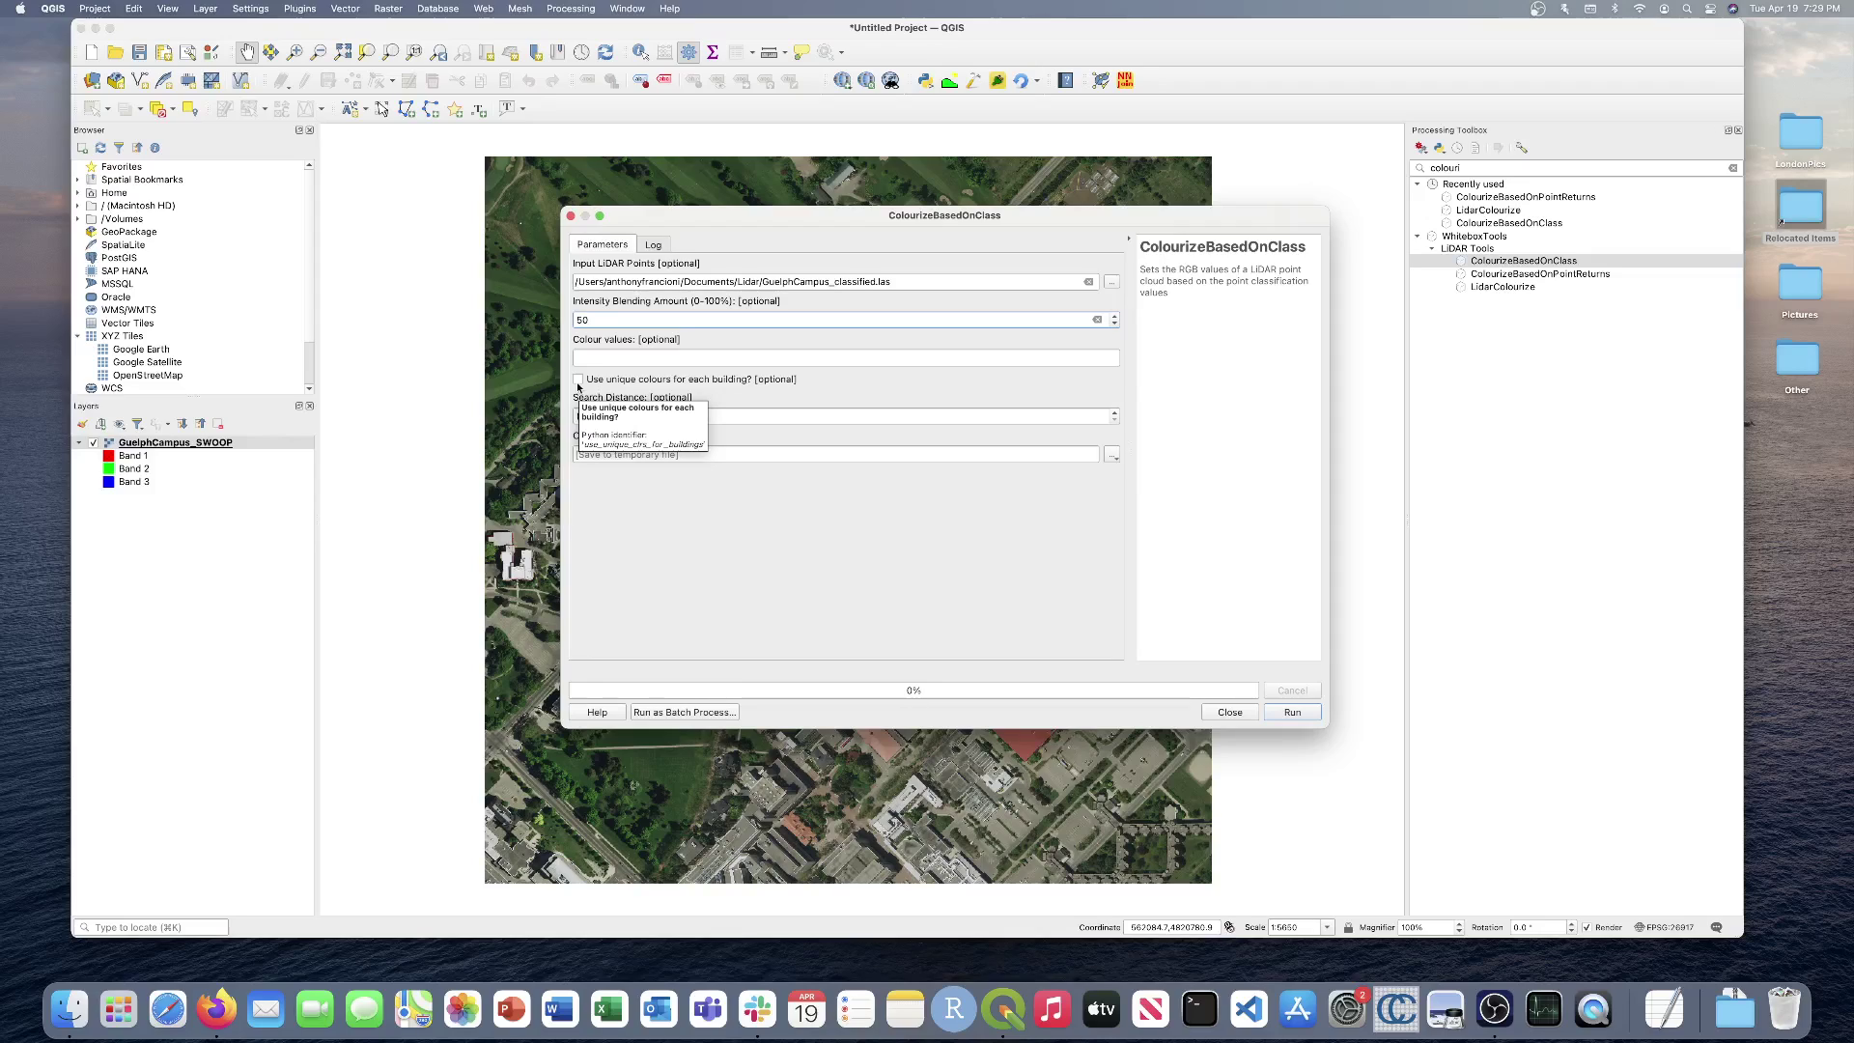
{"action": "left_click", "coordinate": [579, 381]}
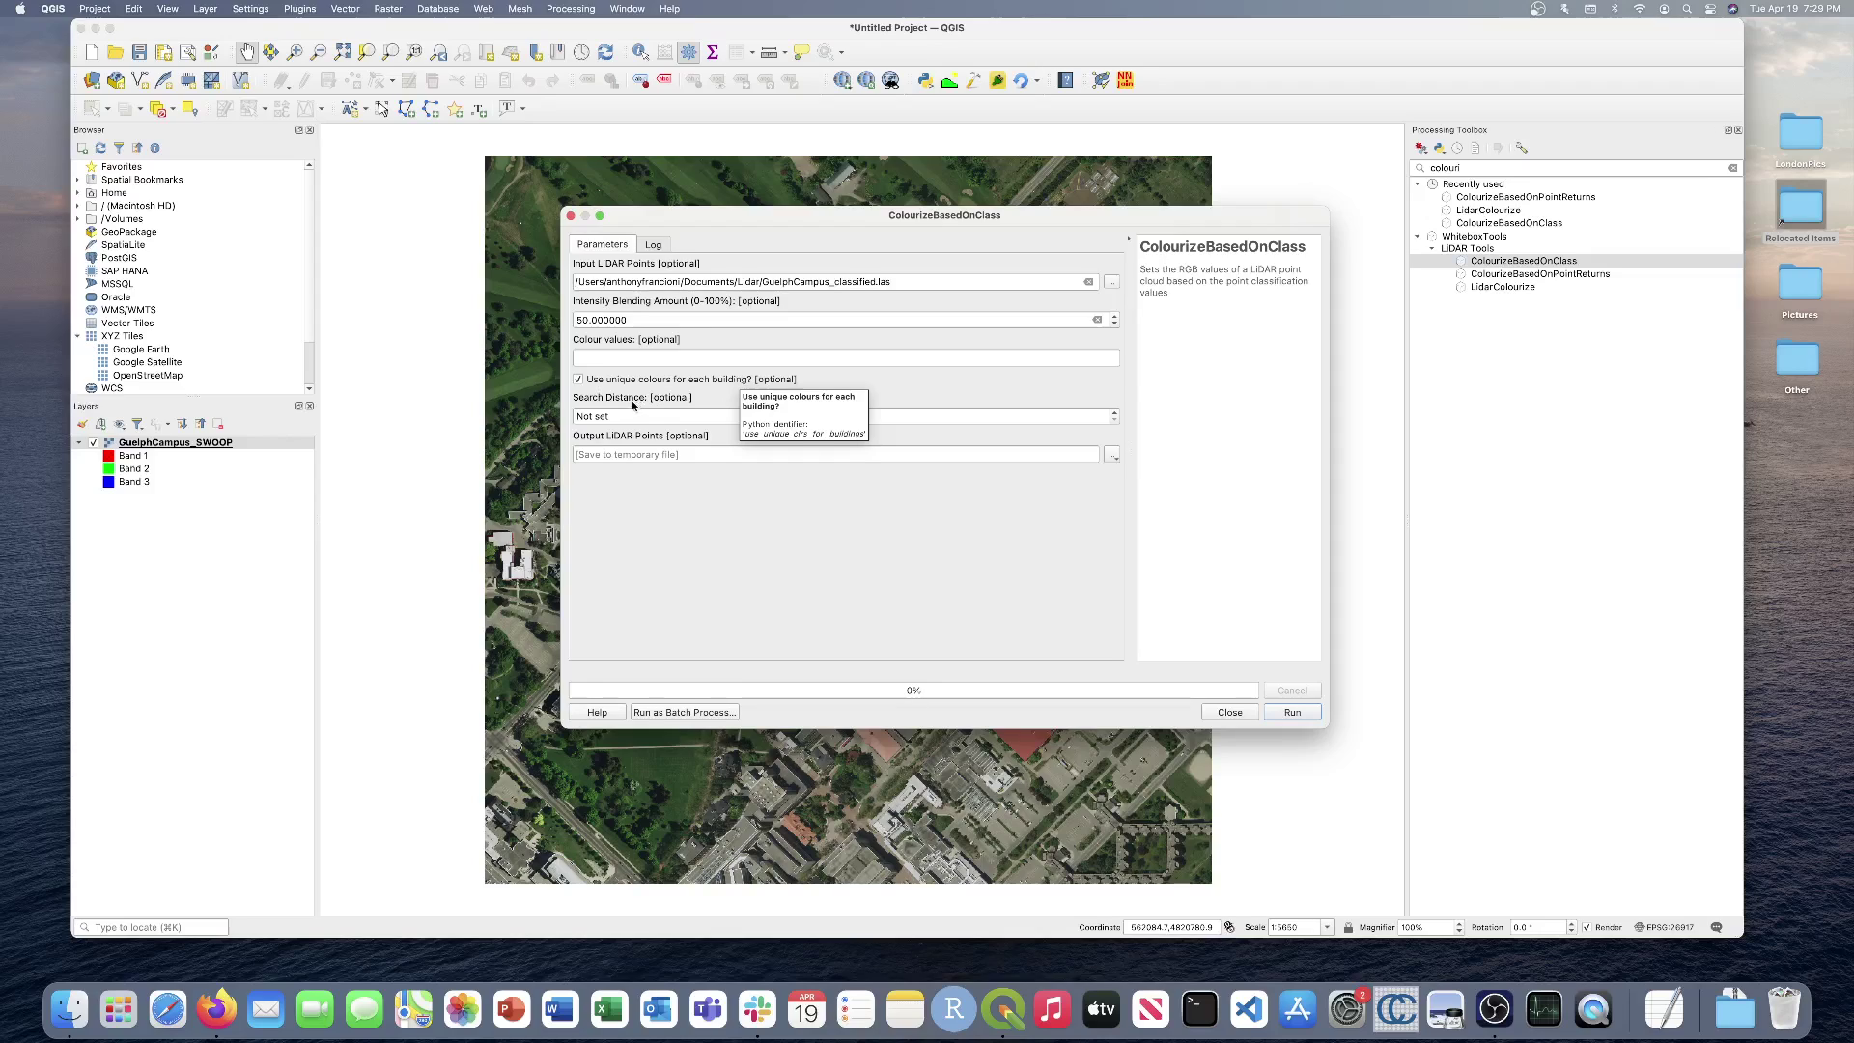
Step: Set the search distance to 2.5 and save the output to CBOC.las
{"action": "left_click_drag", "start_coordinate": [623, 416], "coordinate": [542, 419]}
{"action": "type", "text": "2.5"}
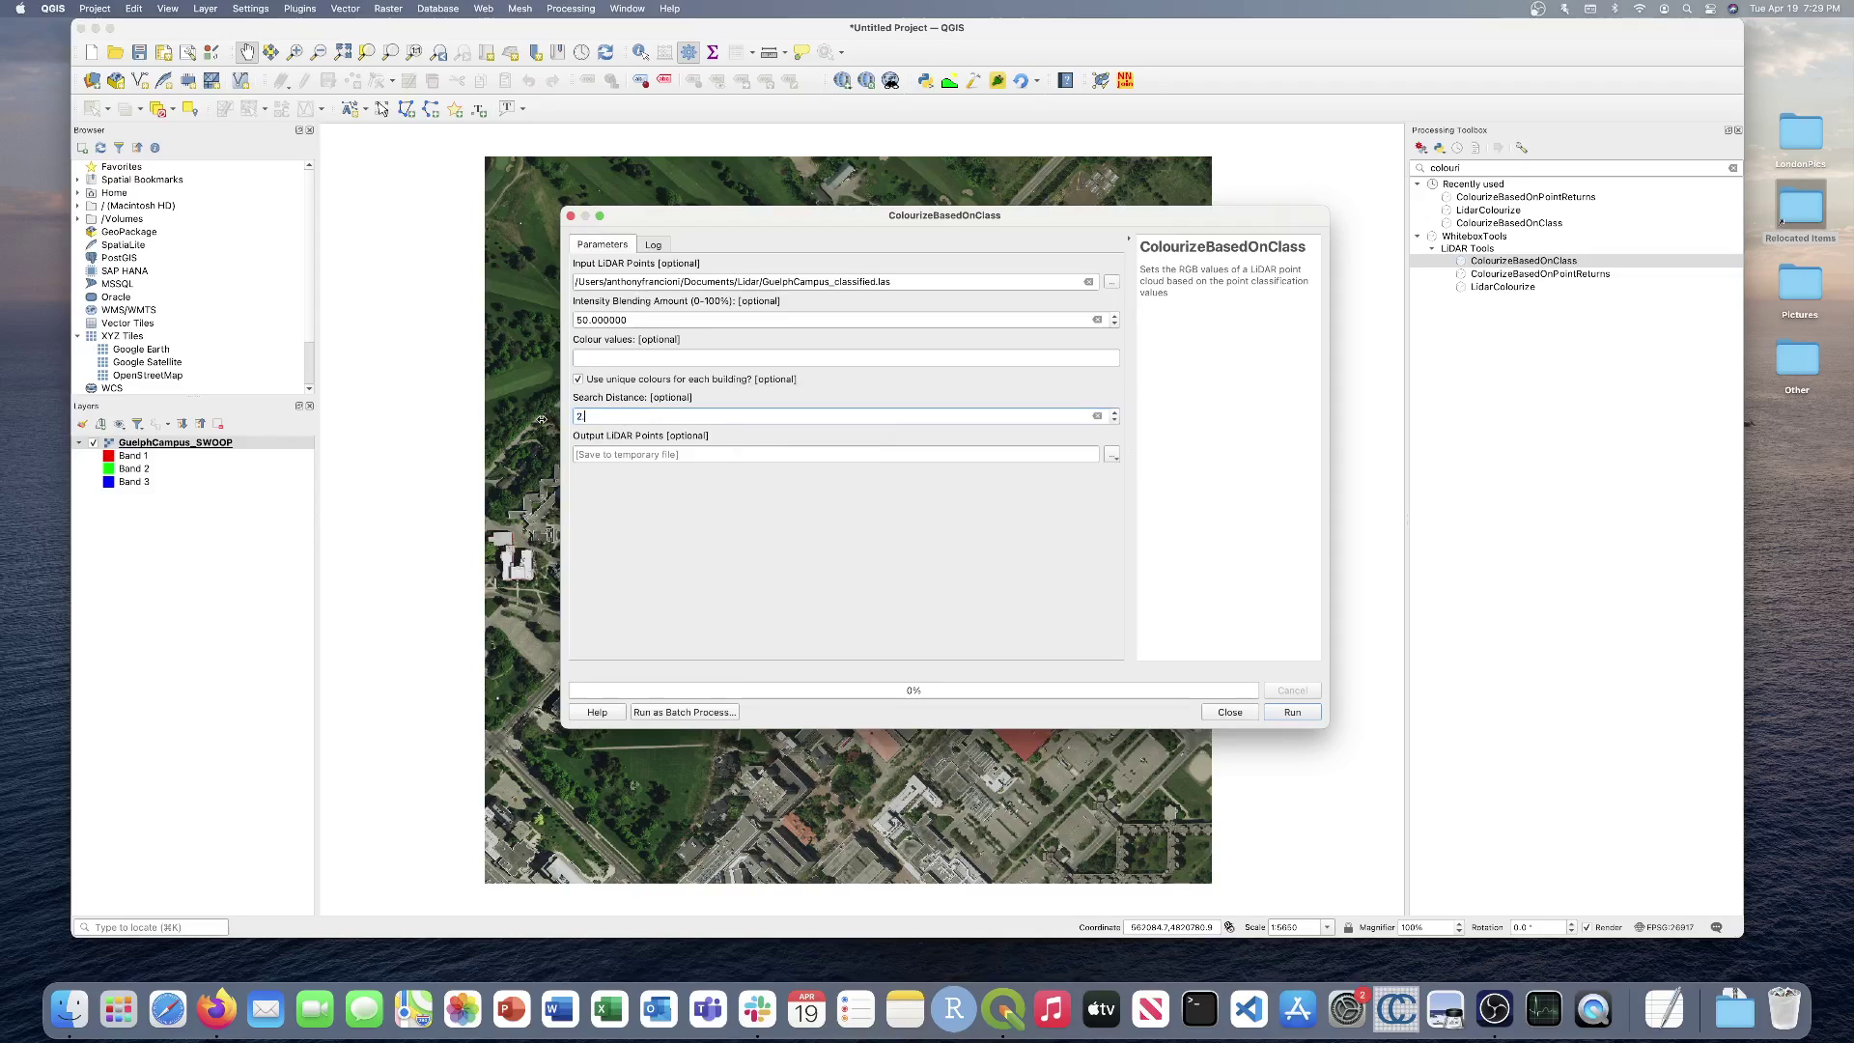
{"action": "left_click", "coordinate": [1111, 453]}
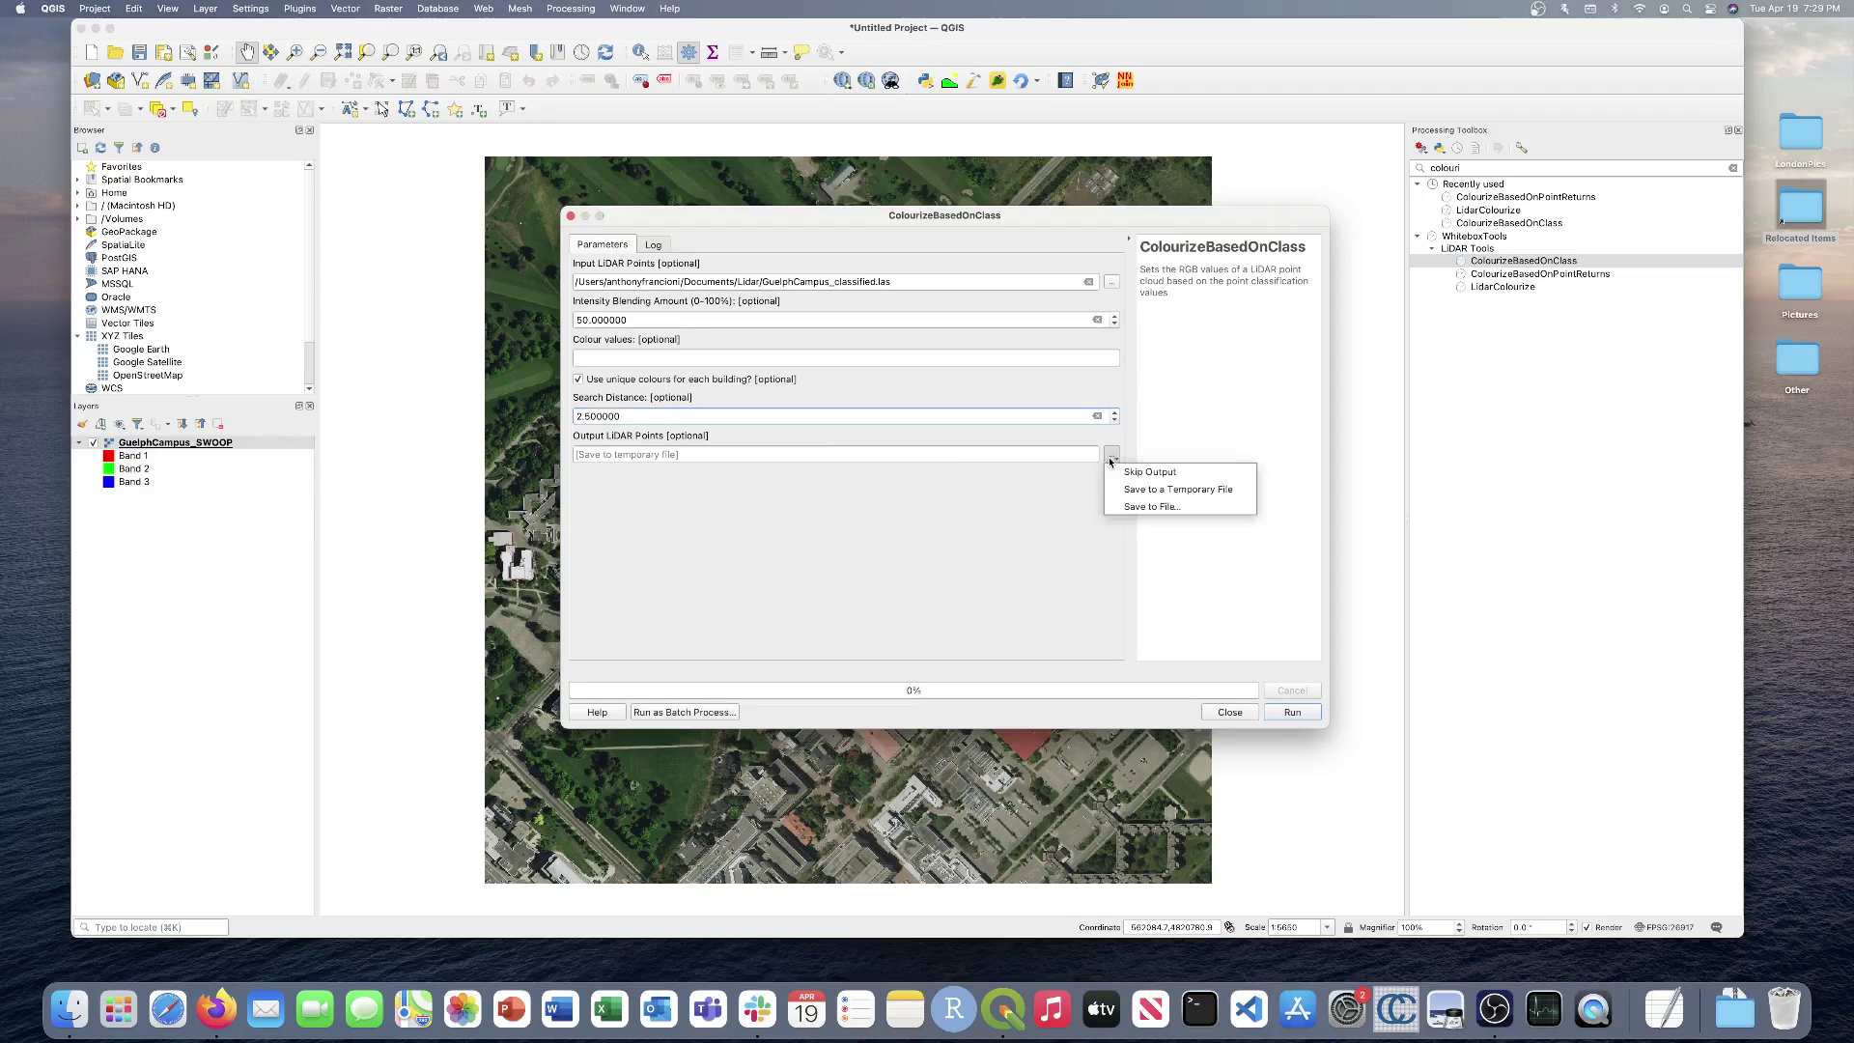
{"action": "left_click", "coordinate": [1136, 504]}
{"action": "type", "text": "CBOC.las"}
{"action": "left_click", "coordinate": [1502, 562]}
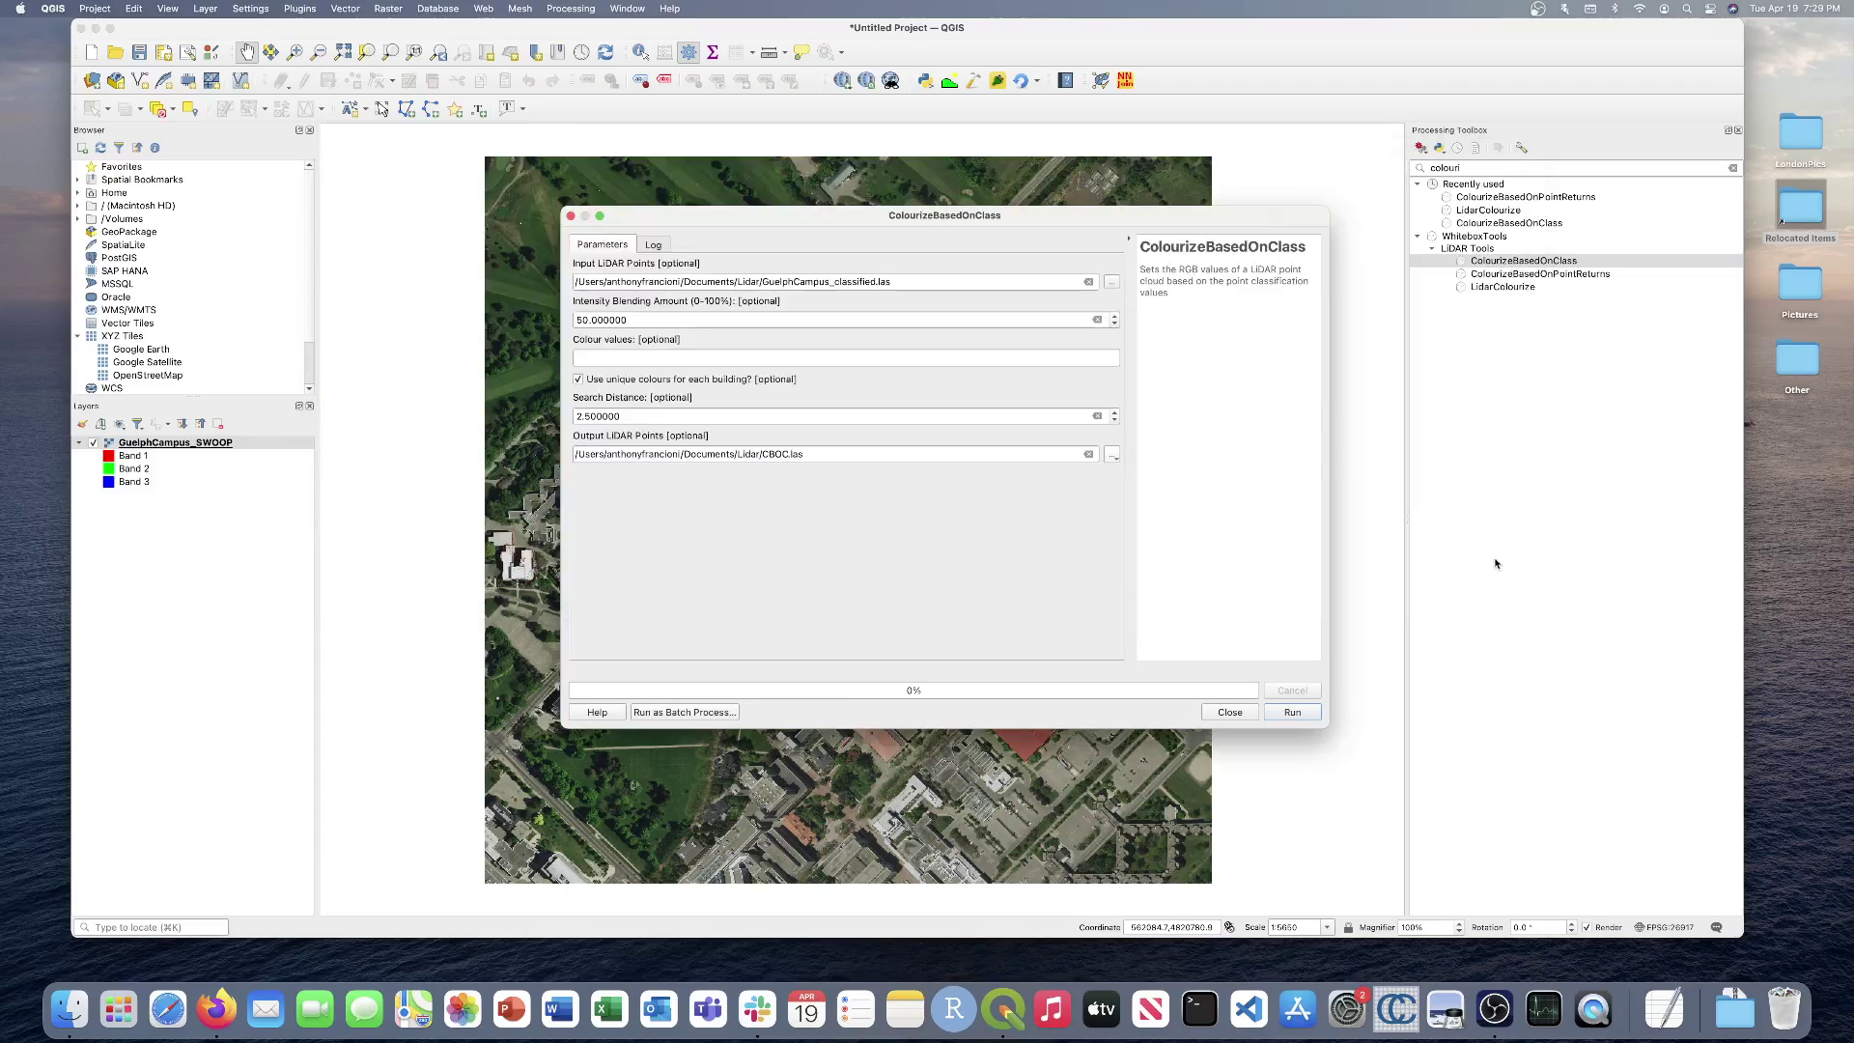
Step: Run ColourizeBasedOnClass to produce CBOC.las
{"action": "left_click", "coordinate": [1291, 713]}
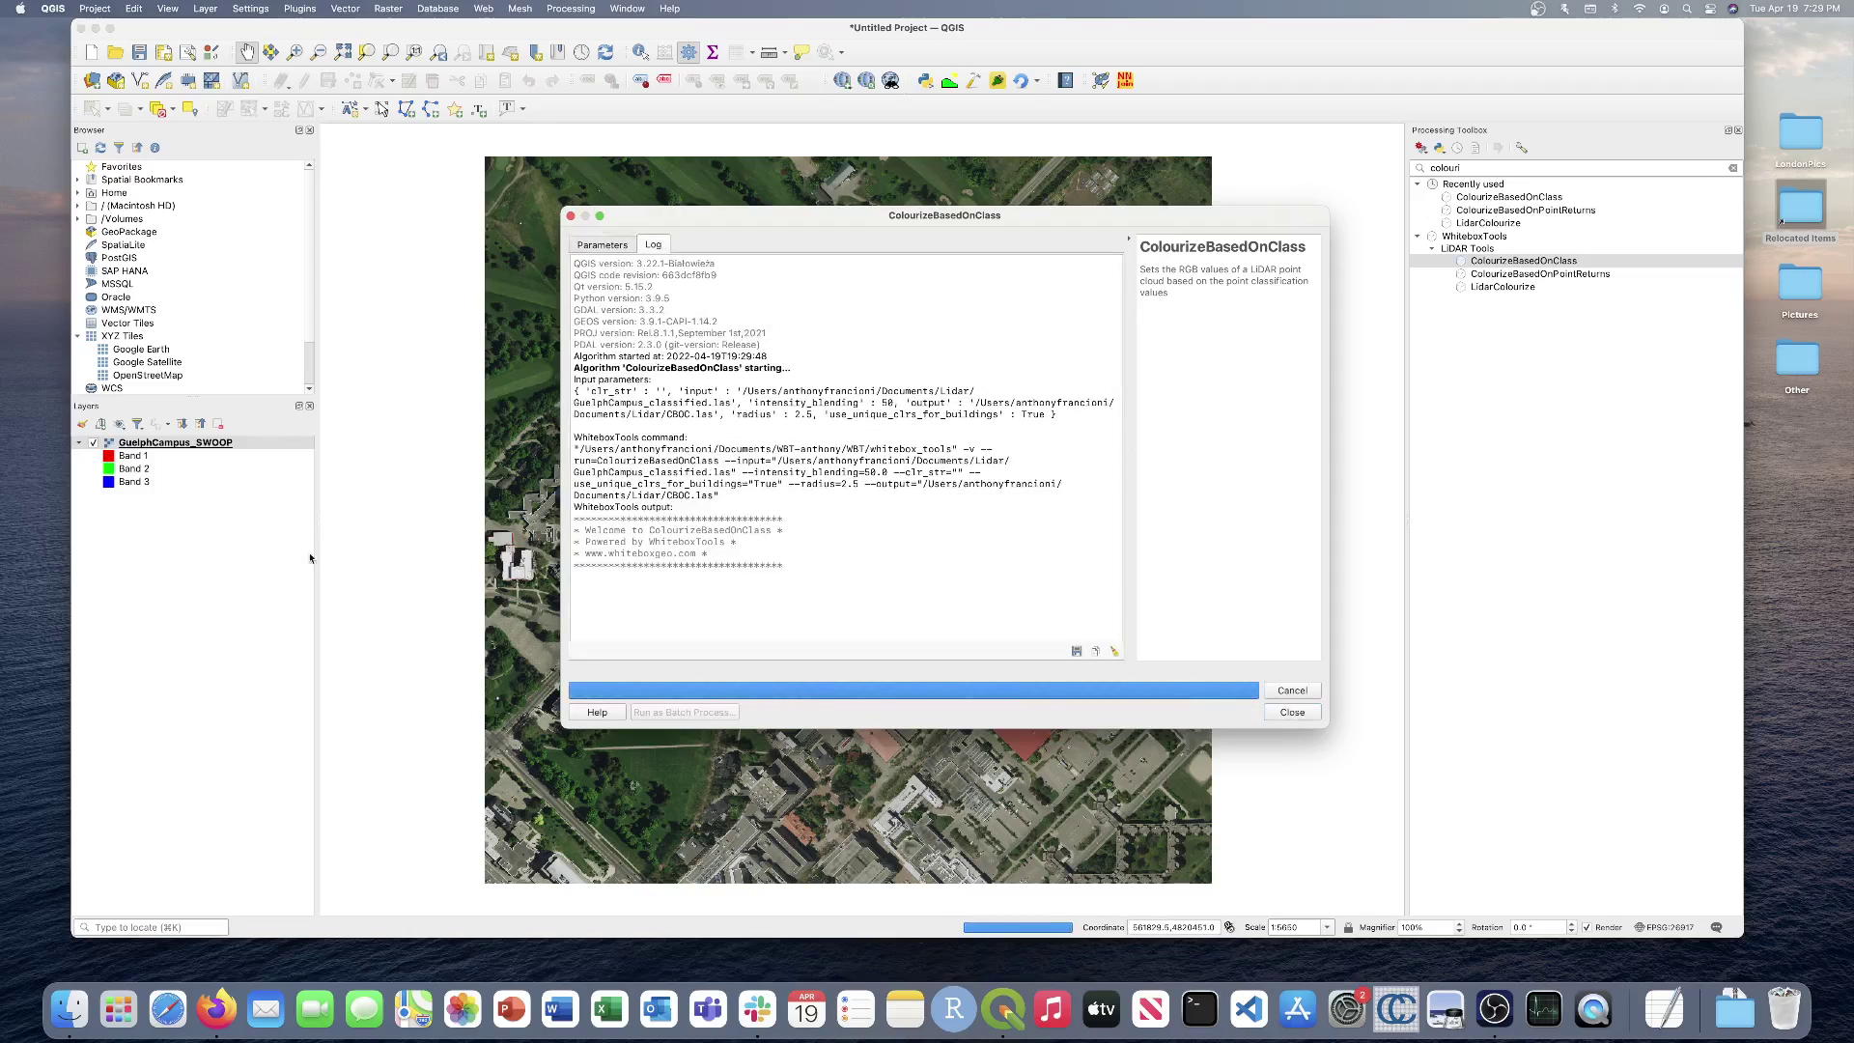
{"action": "left_click", "coordinate": [27, 604]}
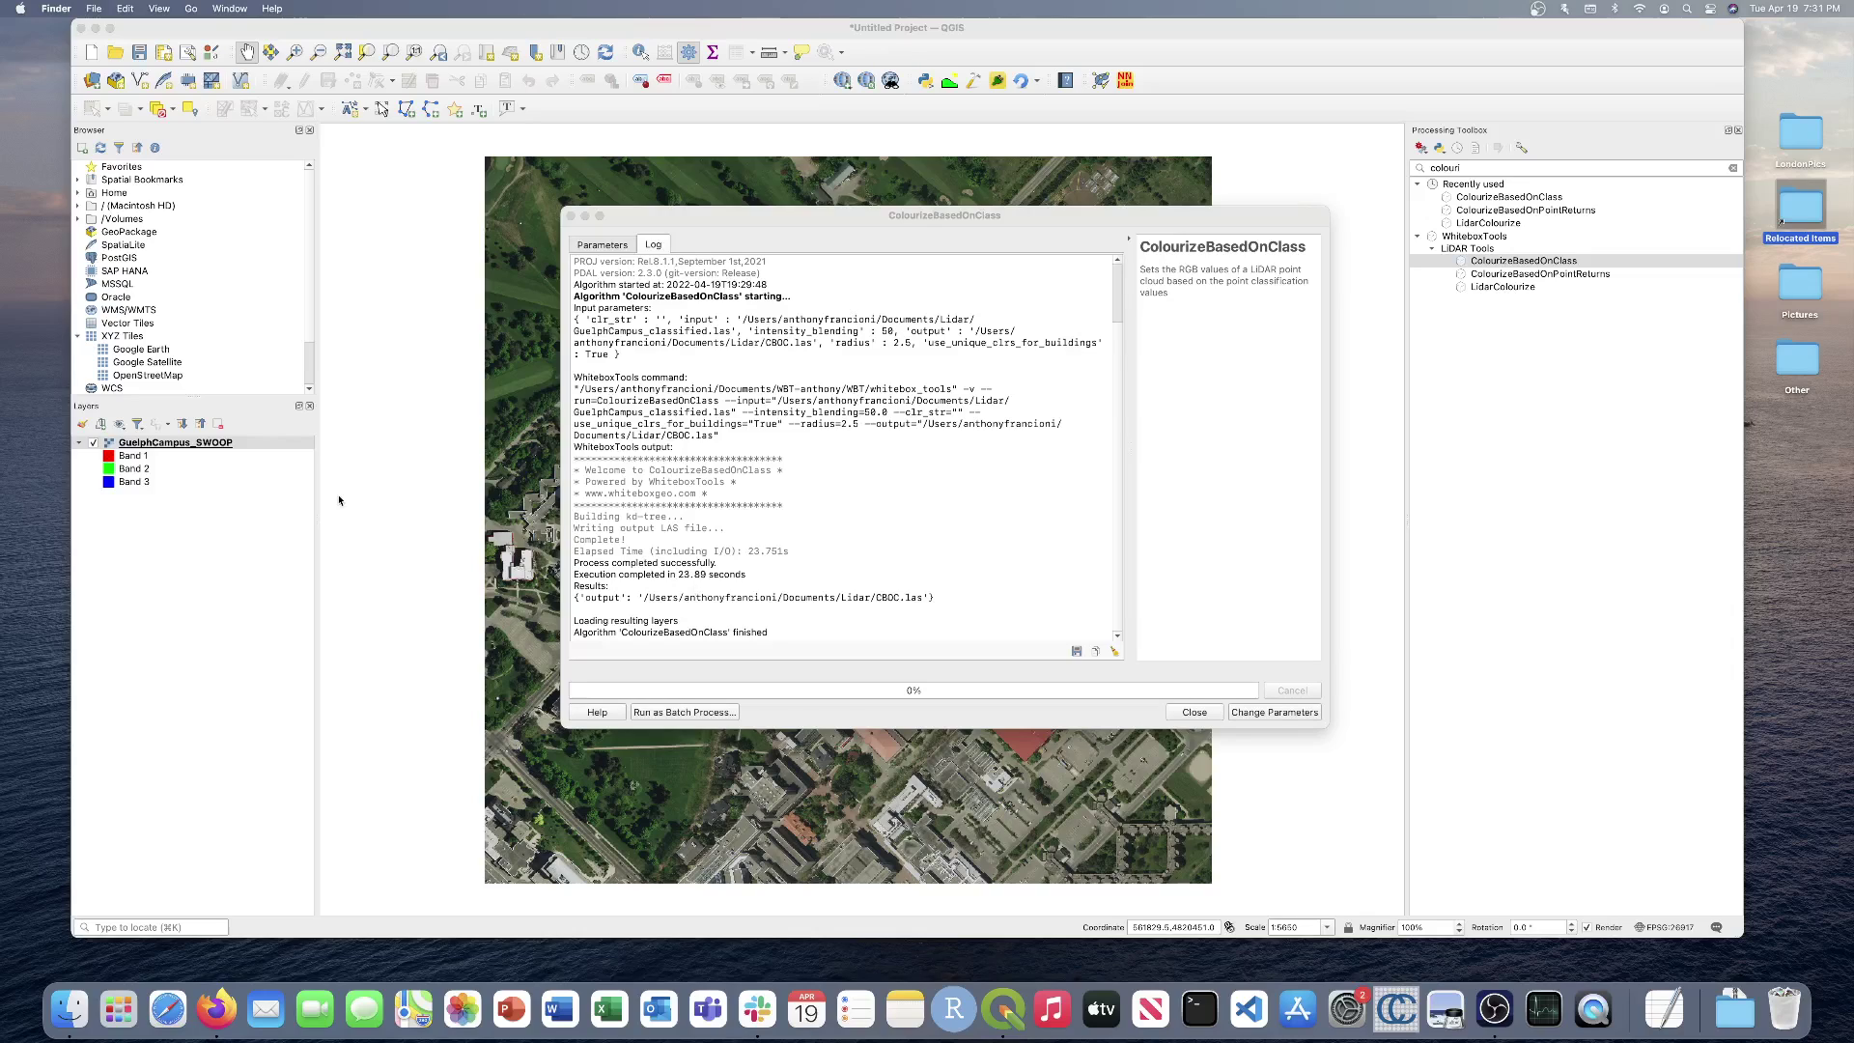
{"action": "key", "text": "ctrl+Right"}
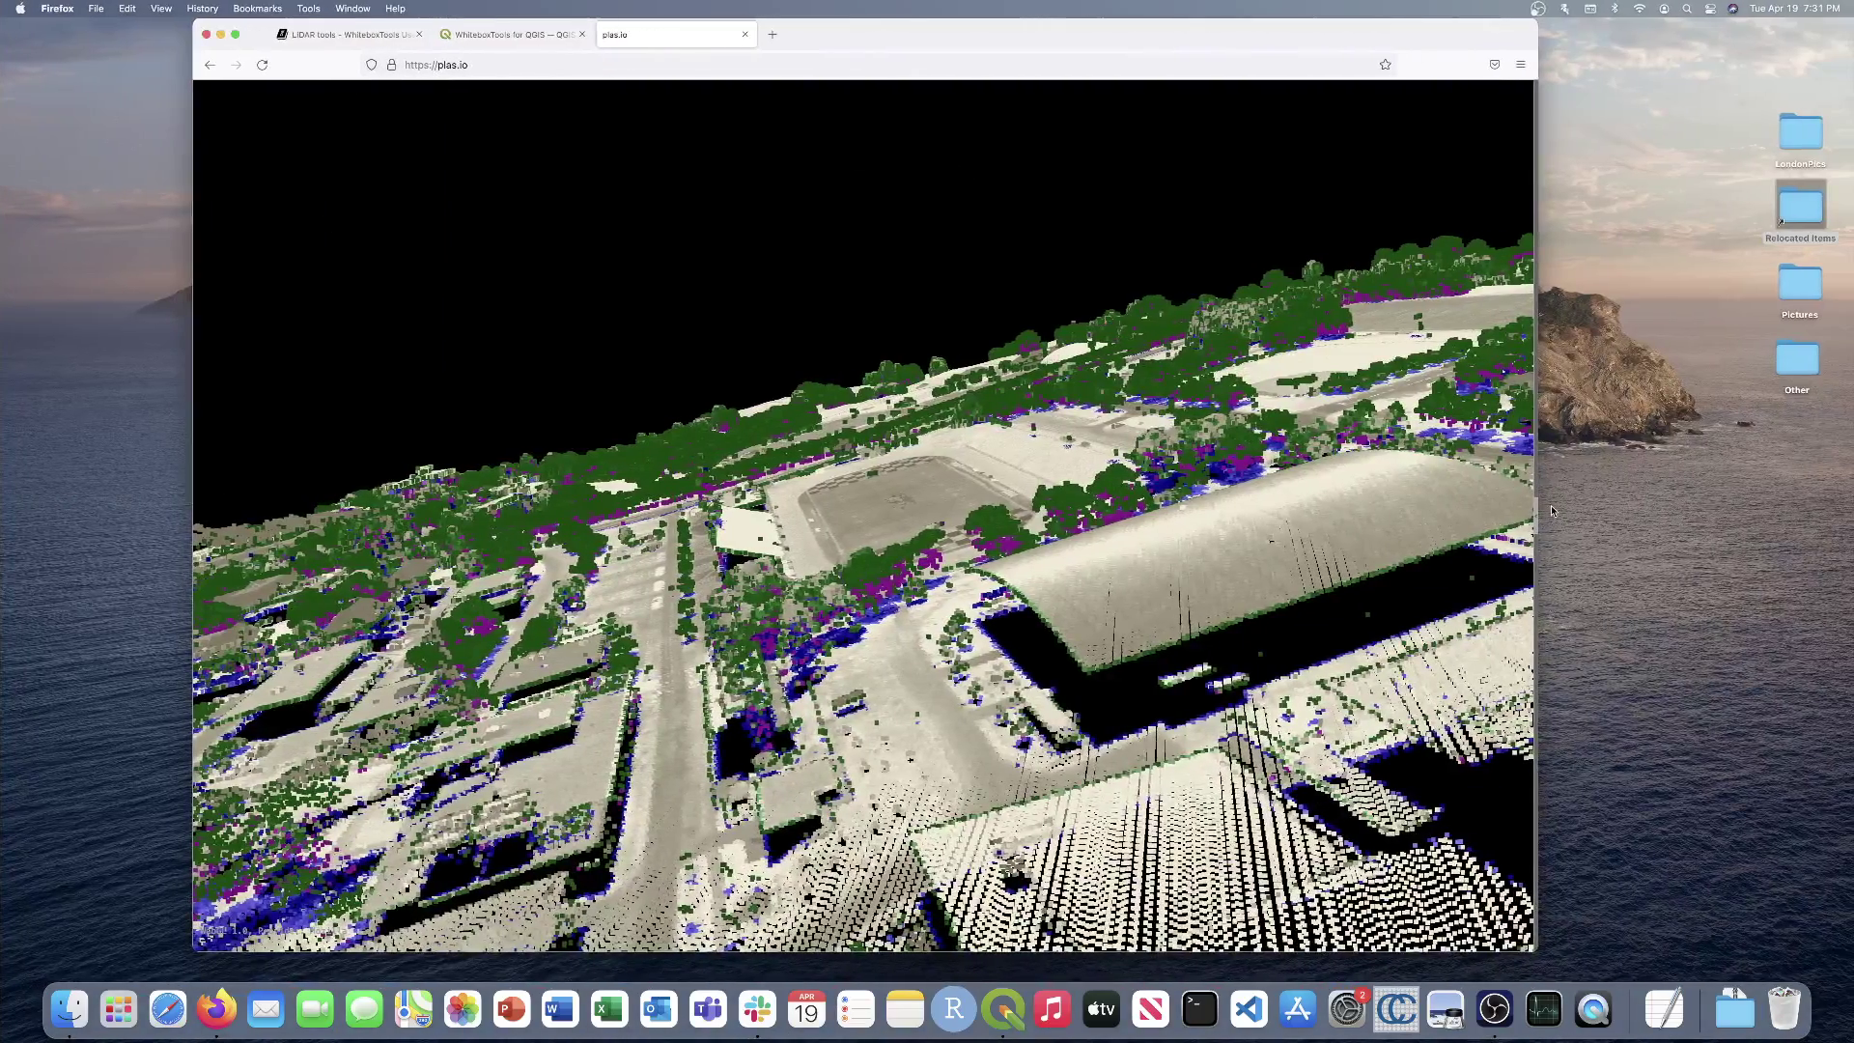
Step: Reload plas.io and load CBOC.las into the viewer
{"action": "mouse_move", "coordinate": [1534, 509]}
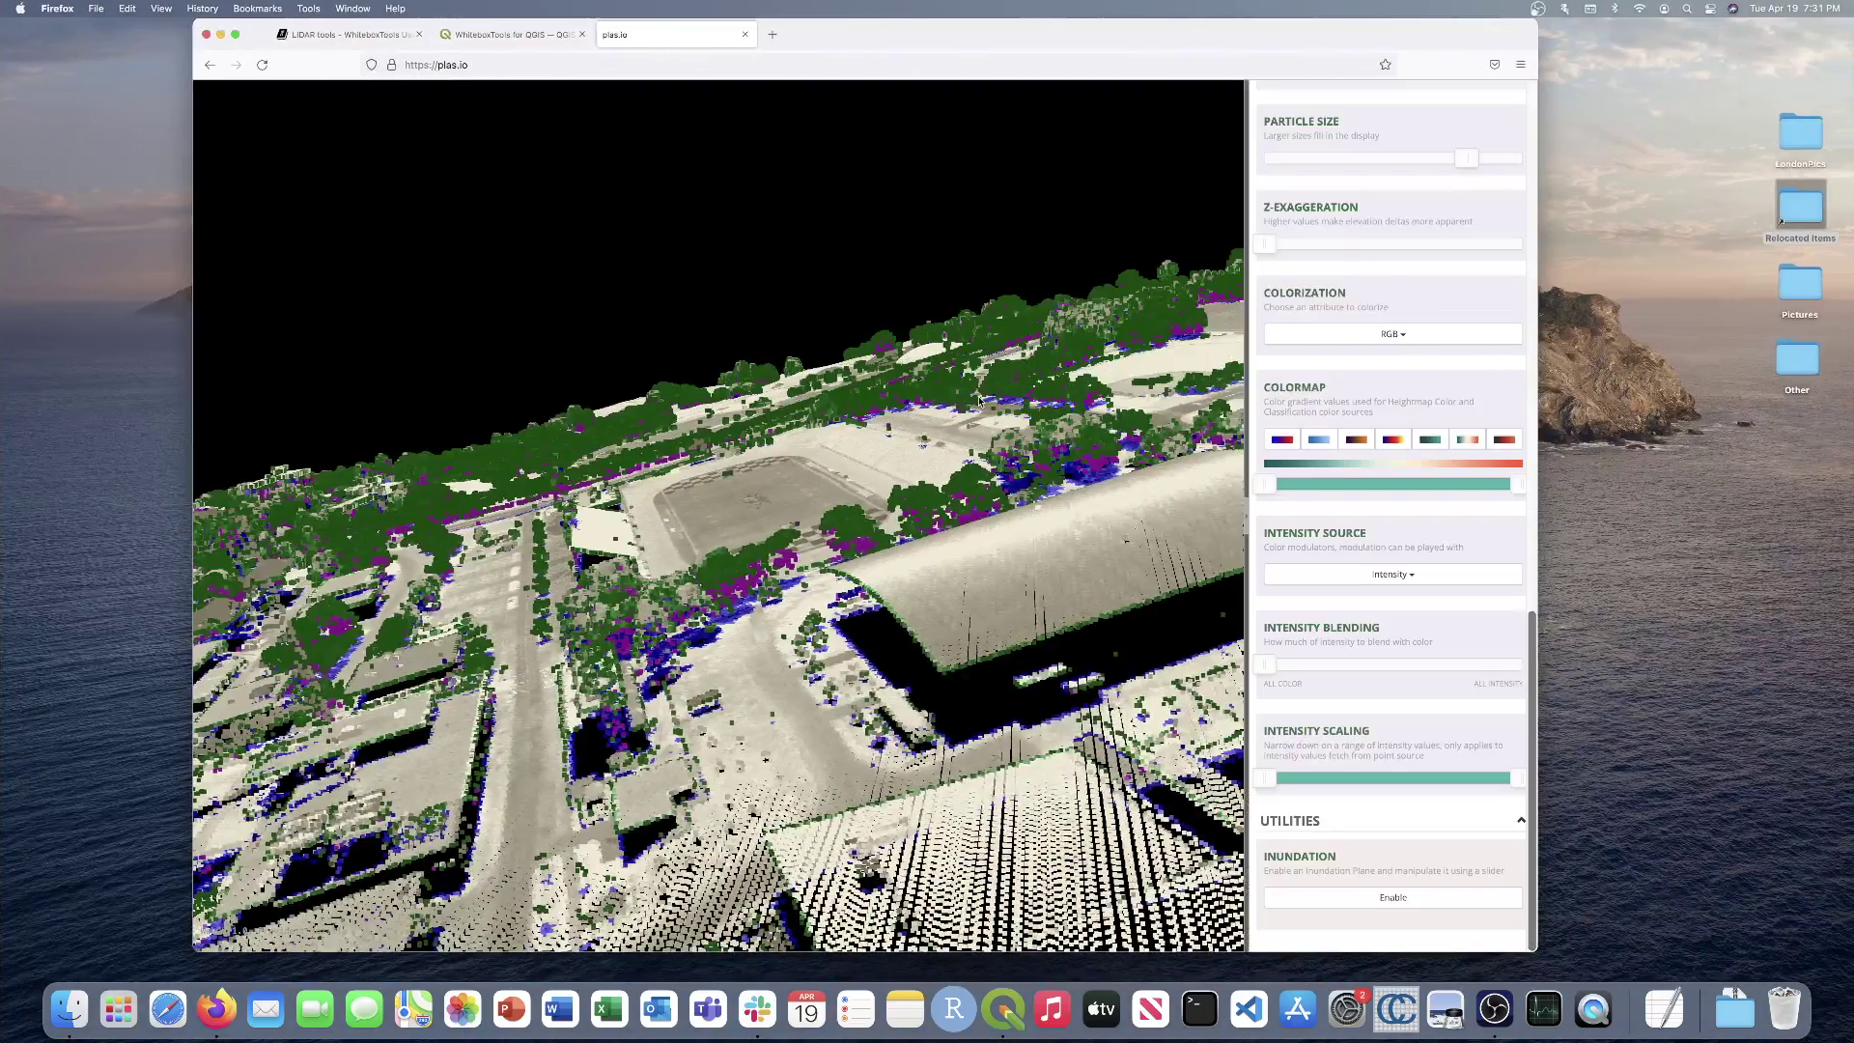
{"action": "scroll", "coordinate": [1390, 580], "scroll_direction": "up", "scroll_amount": 10}
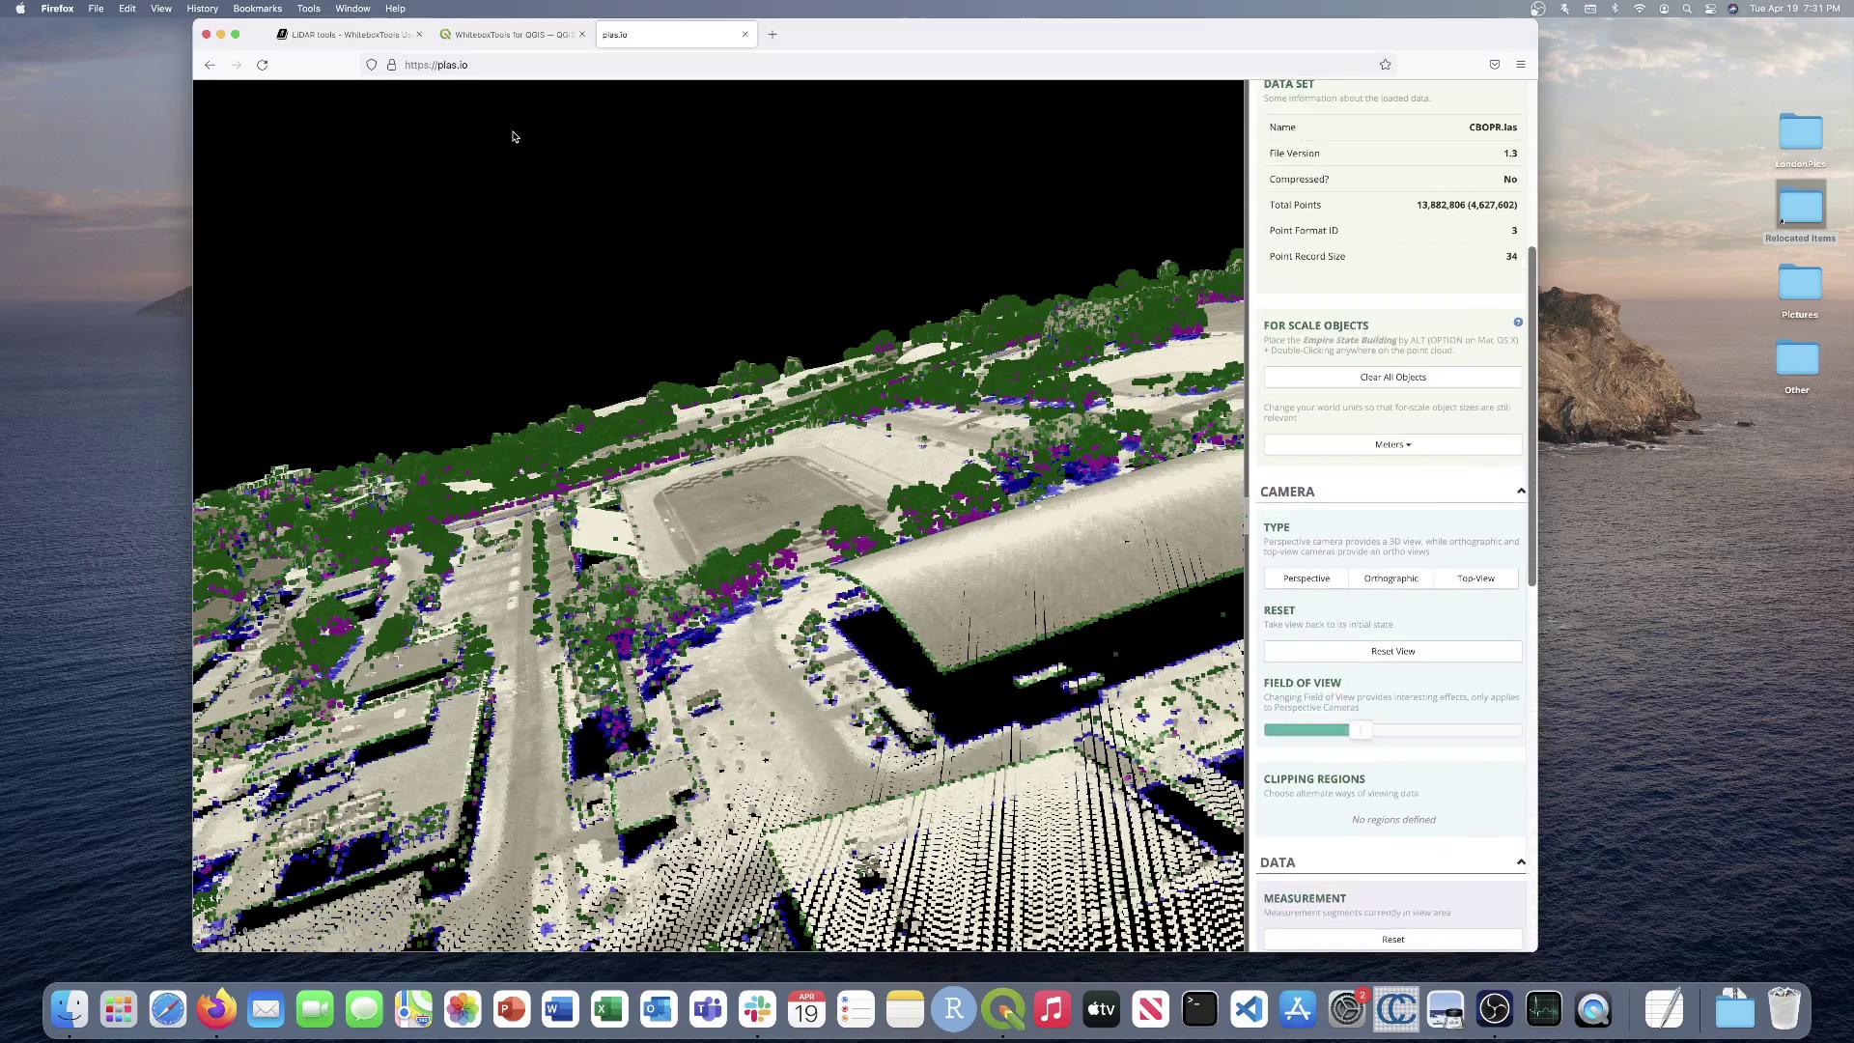
{"action": "left_click", "coordinate": [261, 65]}
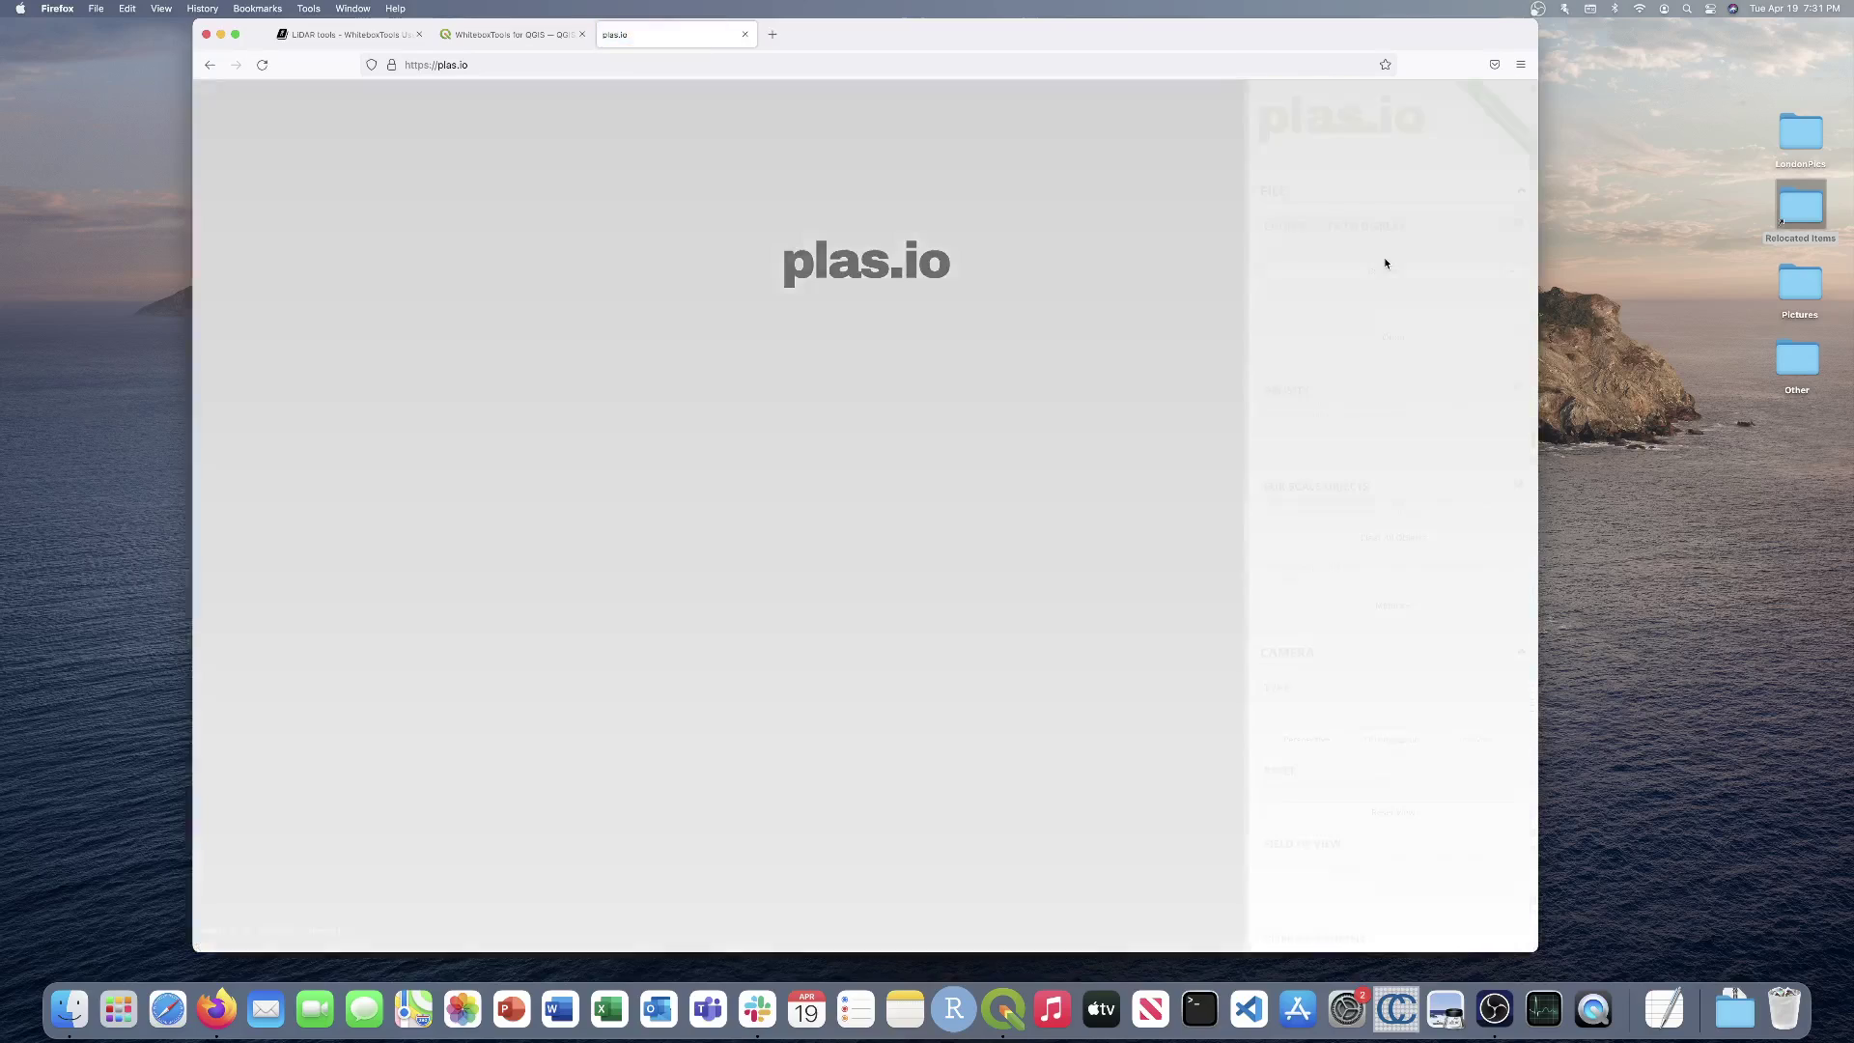
{"action": "left_click", "coordinate": [1383, 270]}
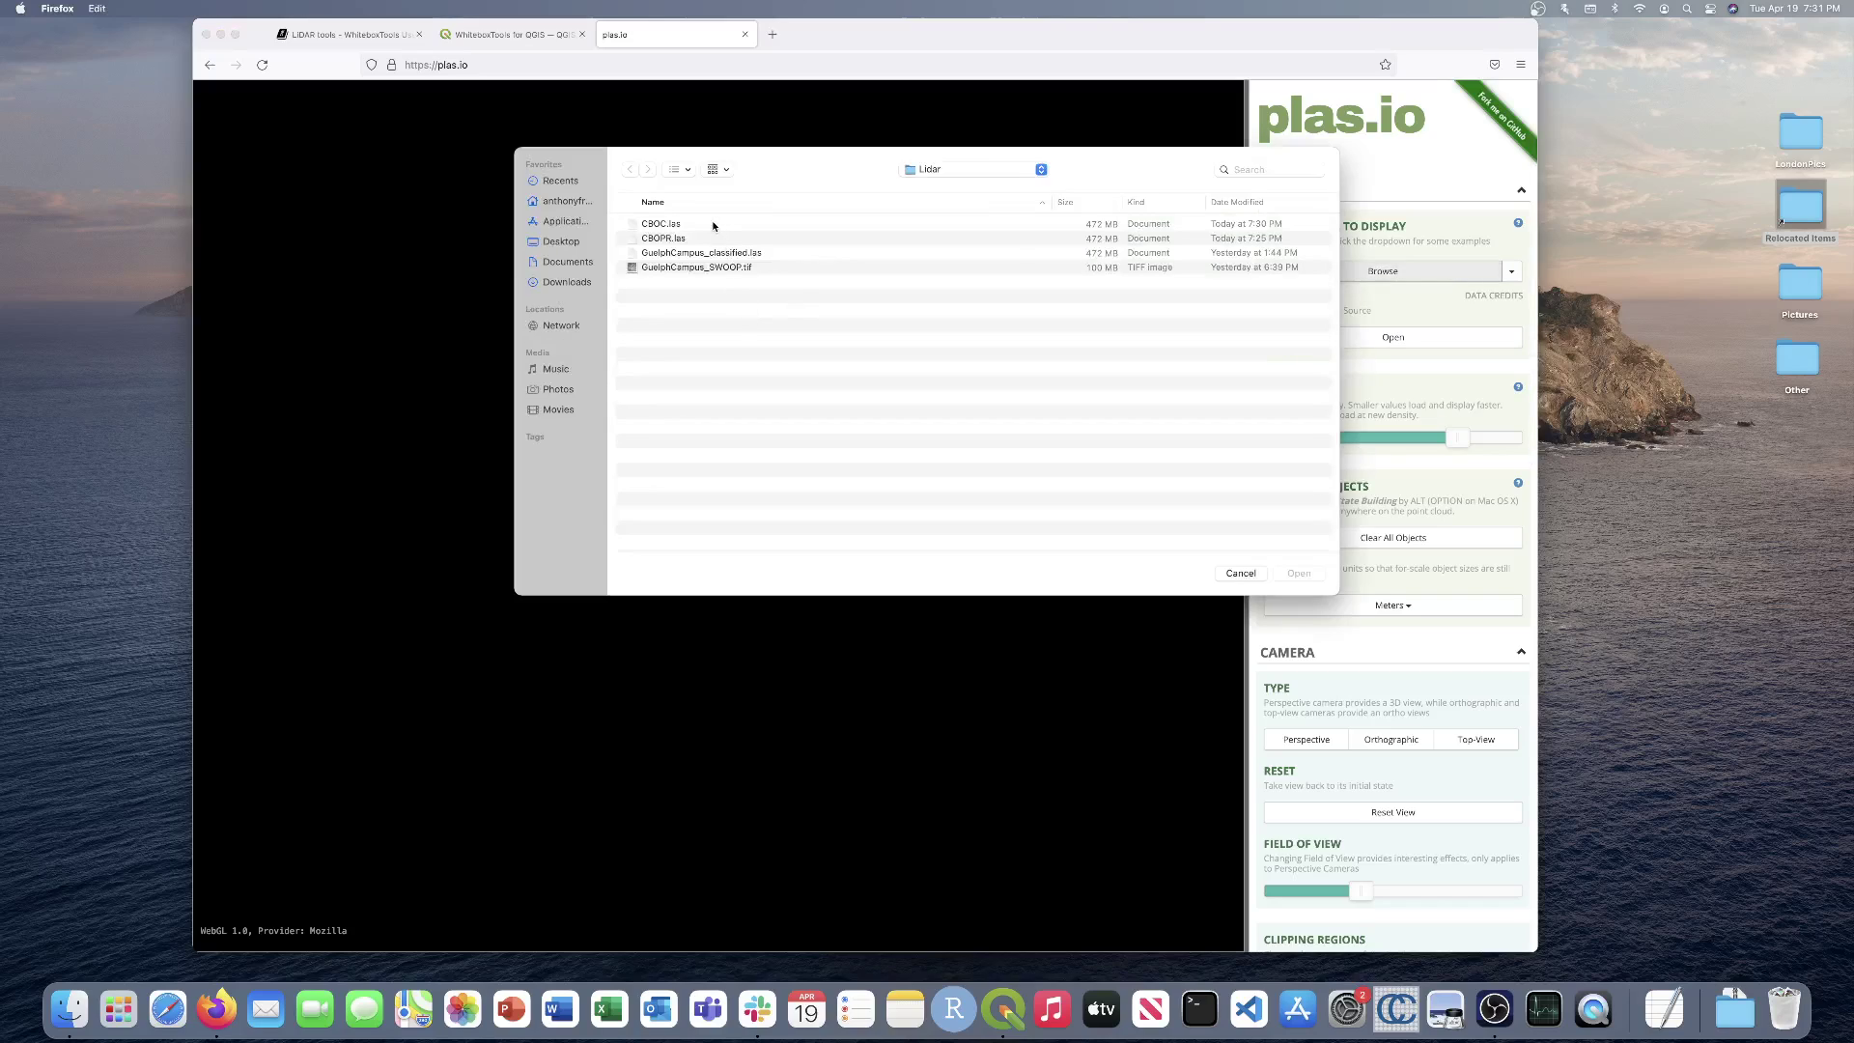
{"action": "double_click", "coordinate": [679, 225]}
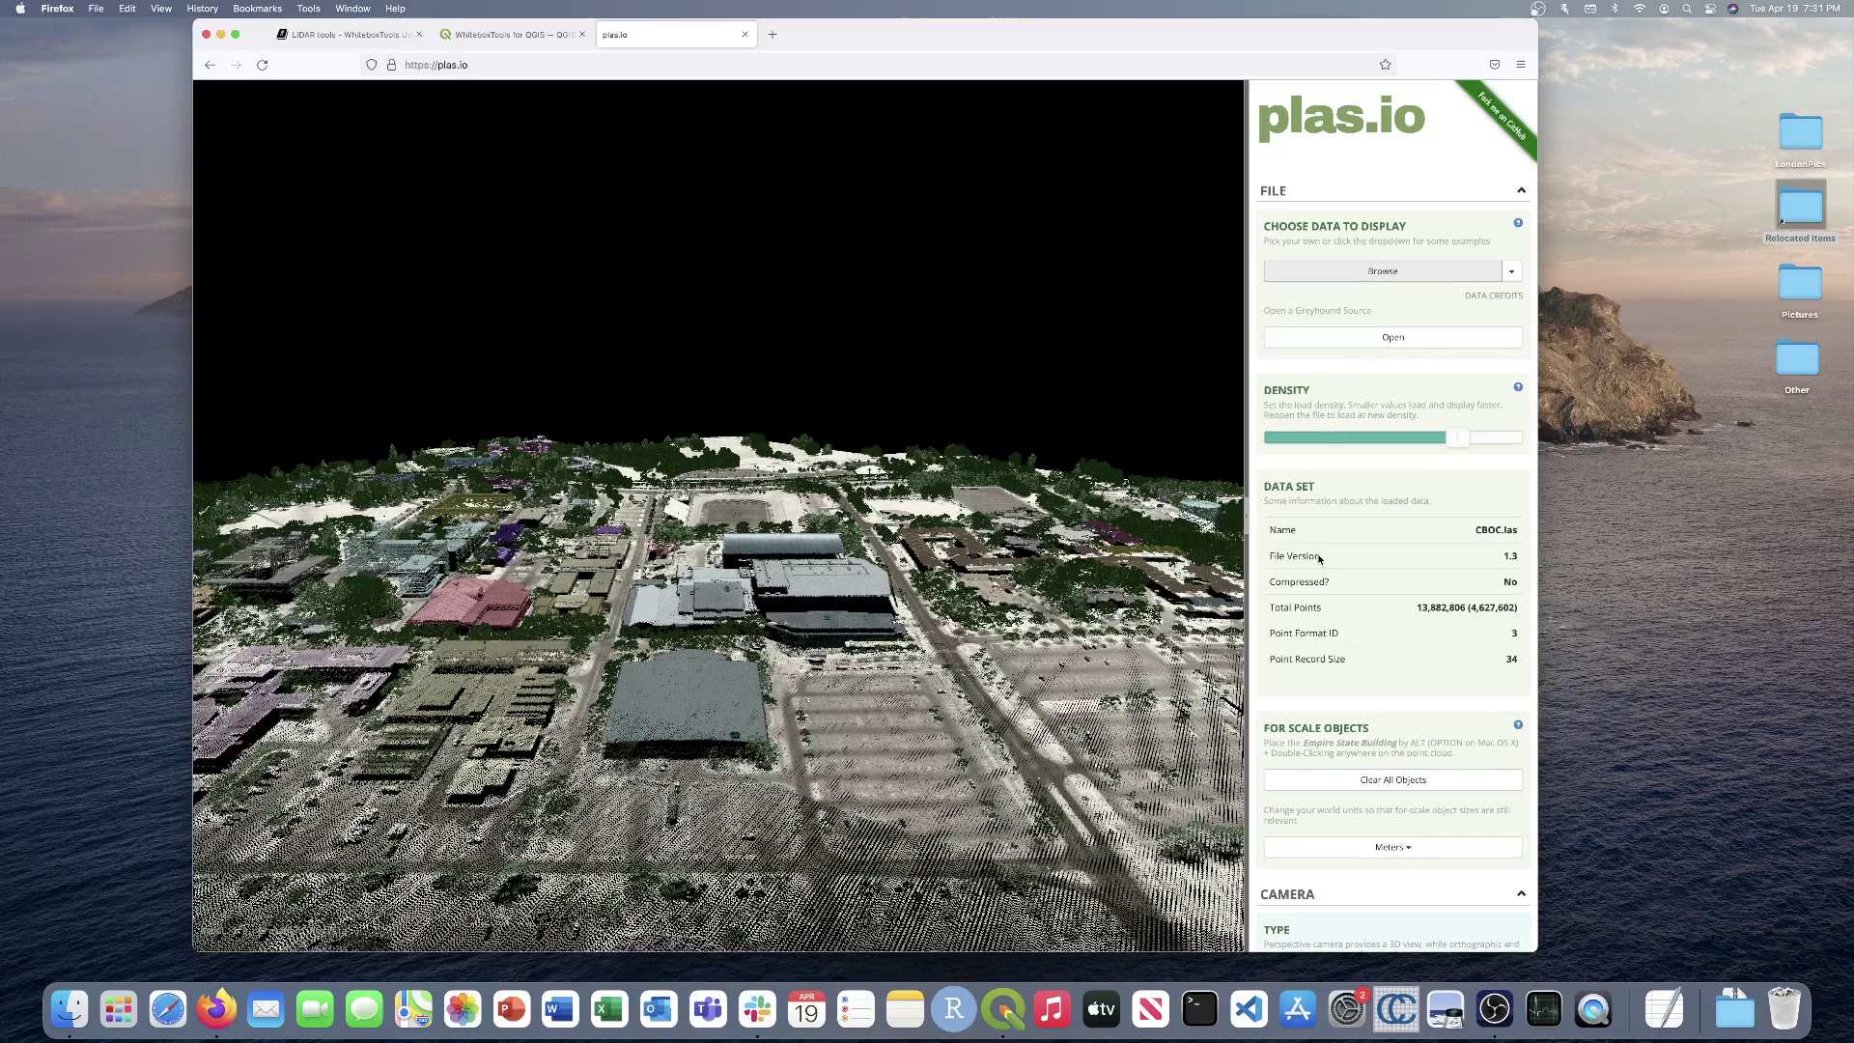
Step: Set Intensity Blending to All Color, enlarge the particle size, and collapse the sidebar
{"action": "scroll", "coordinate": [1319, 558], "scroll_direction": "down", "scroll_amount": 15}
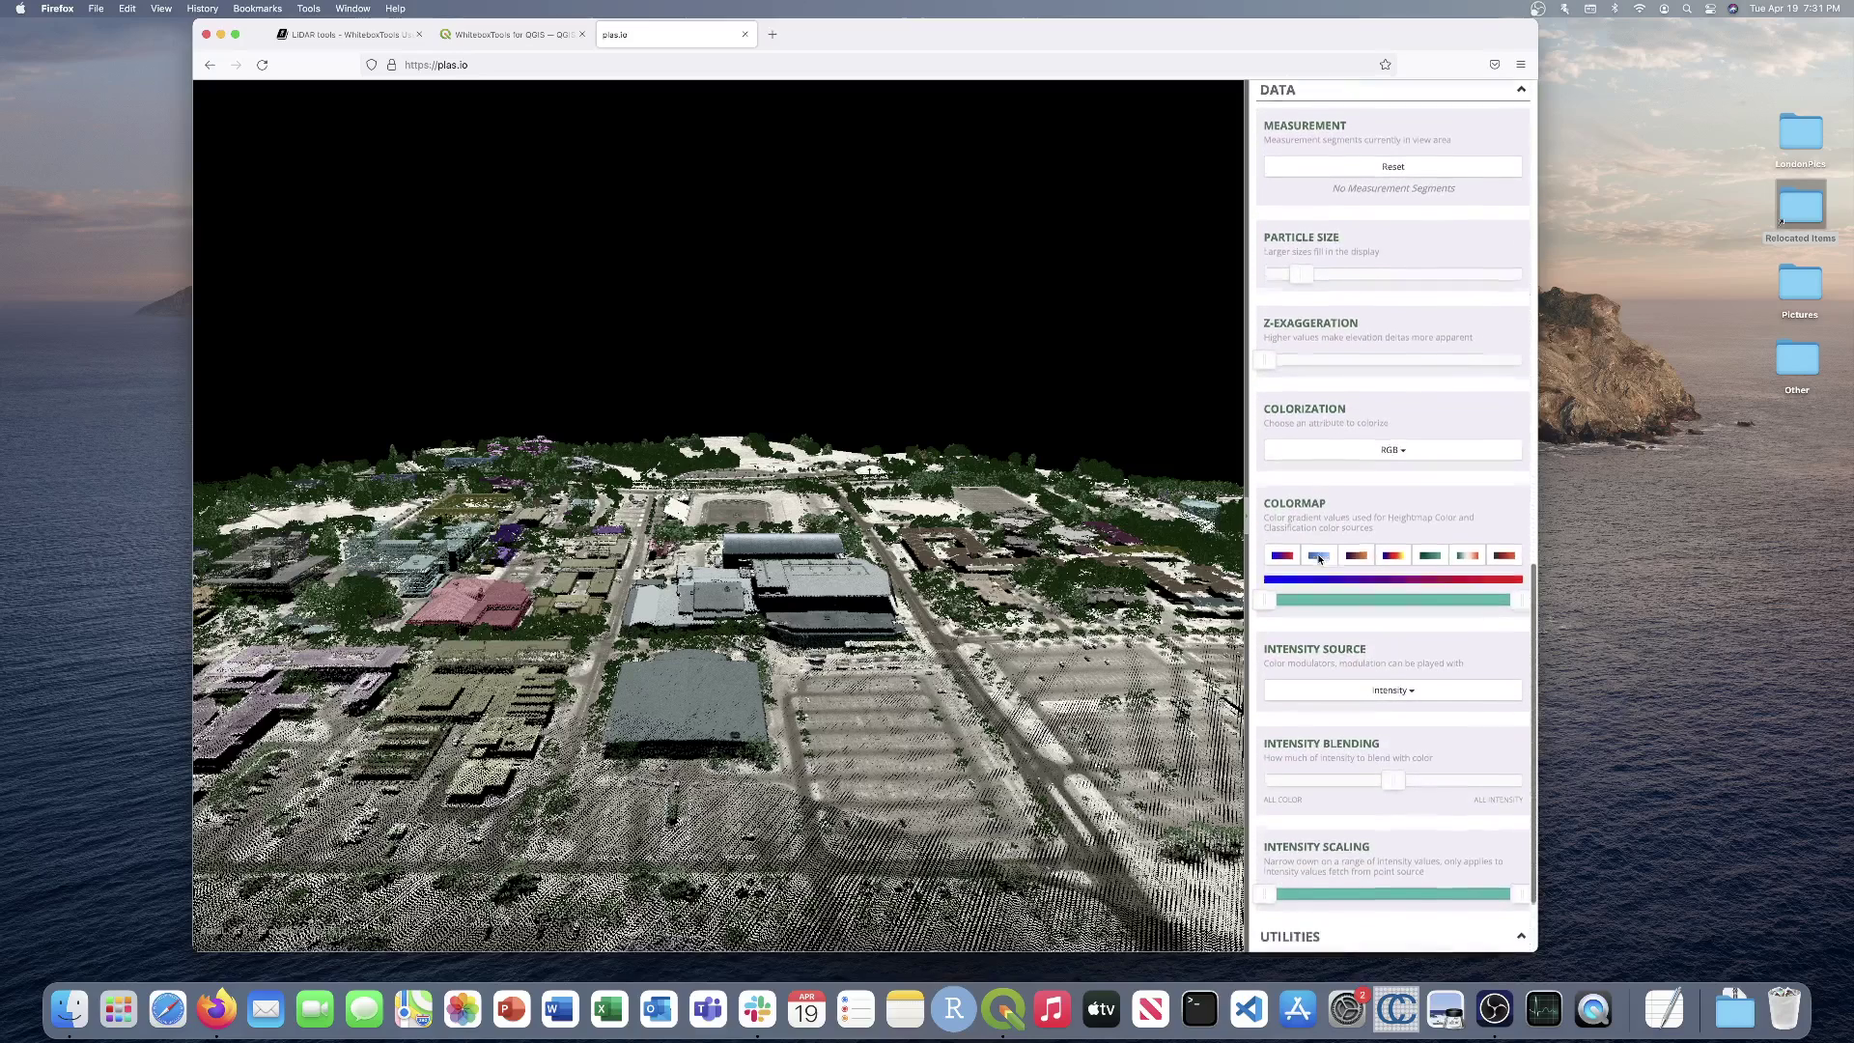
{"action": "scroll", "coordinate": [1319, 558], "scroll_direction": "down", "scroll_amount": 2}
{"action": "left_click_drag", "start_coordinate": [1395, 726], "coordinate": [1262, 736]}
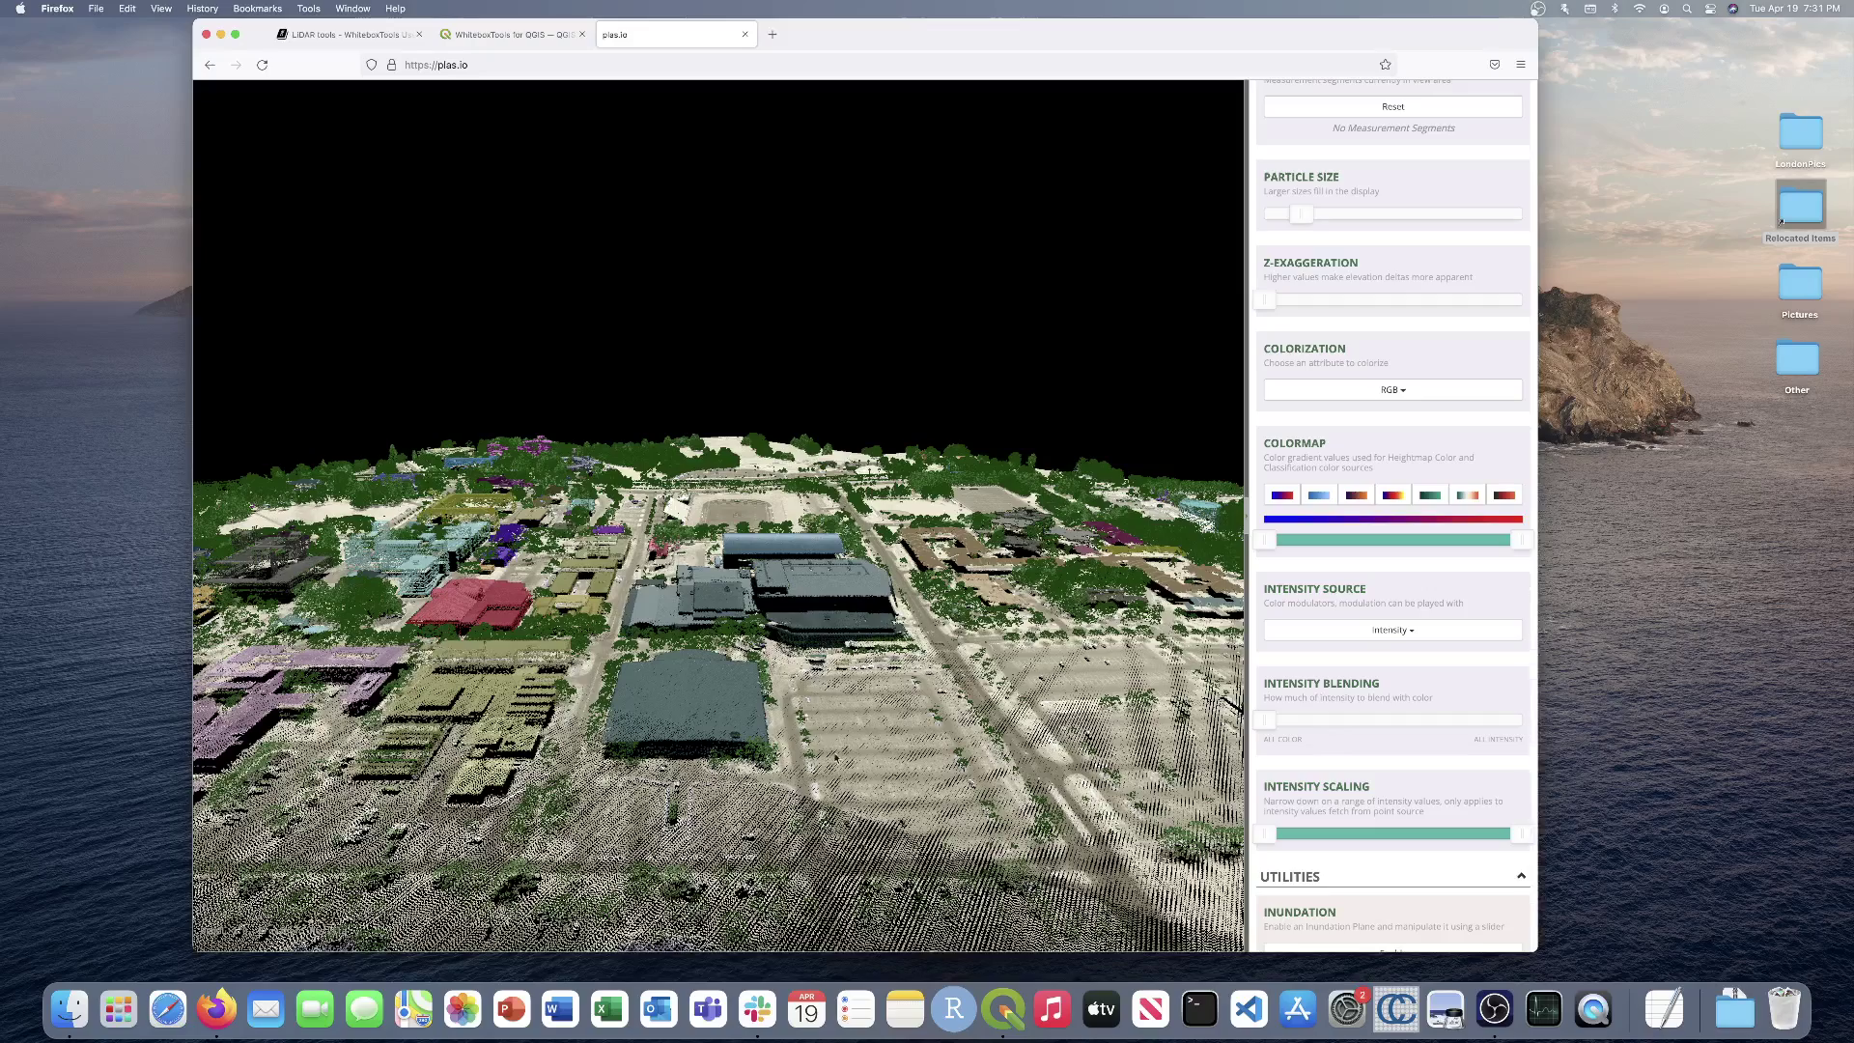
{"action": "left_click_drag", "start_coordinate": [1313, 217], "coordinate": [1455, 227]}
{"action": "left_click", "coordinate": [1248, 516]}
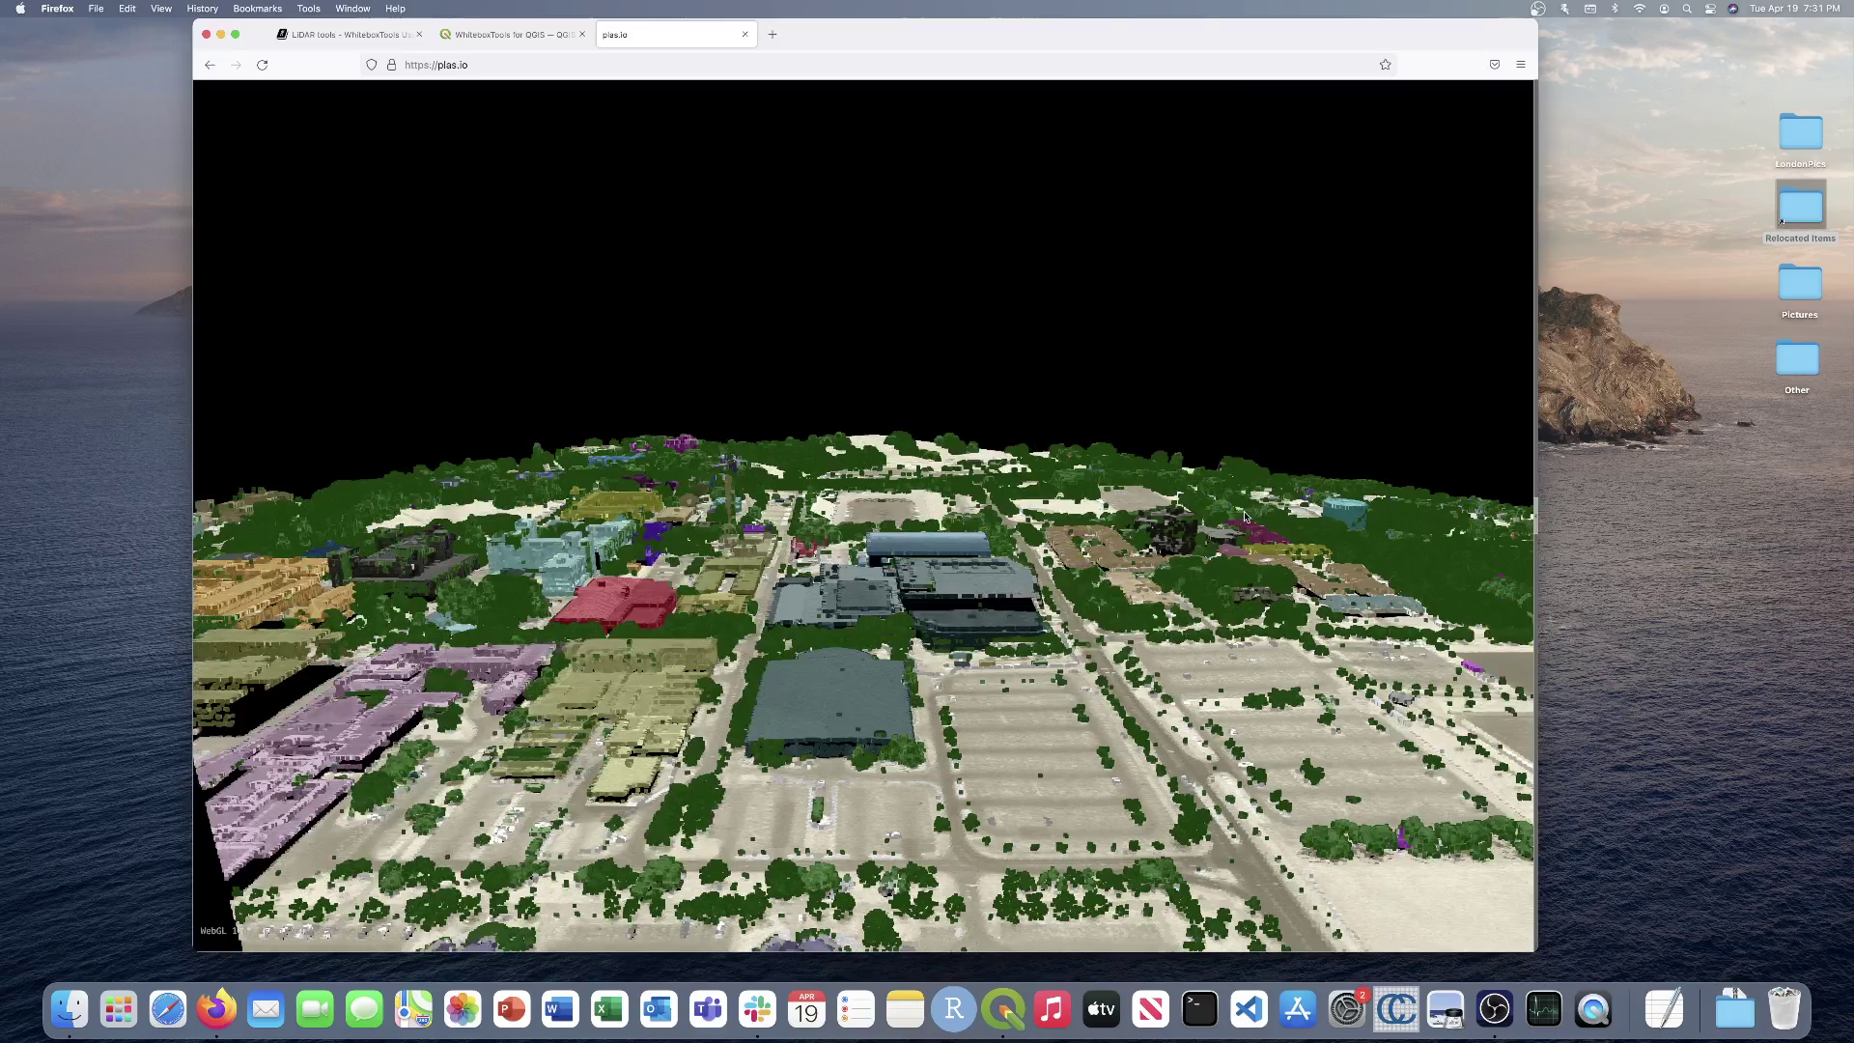
Step: Zoom into CBOC.las and orbit around the distinctly coloured campus buildings
{"action": "scroll", "coordinate": [430, 617], "scroll_direction": "up", "scroll_amount": 3}
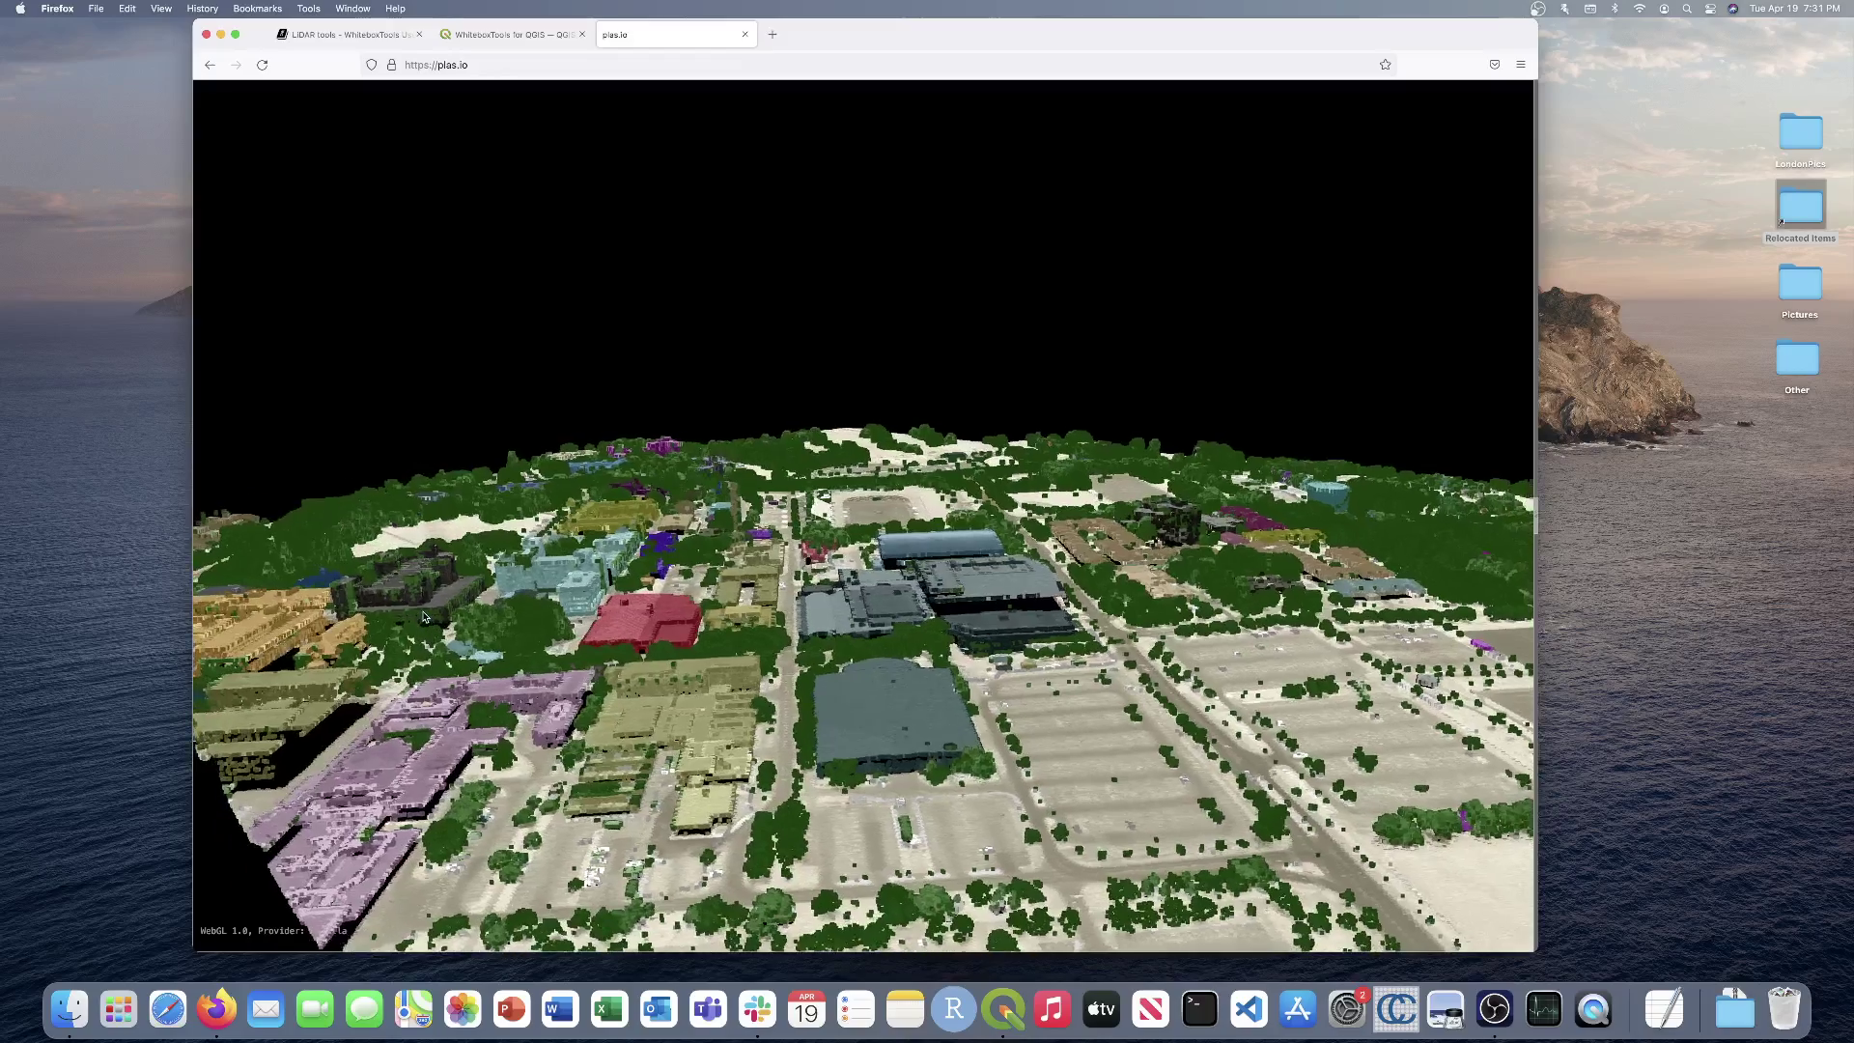
{"action": "scroll", "coordinate": [523, 638], "scroll_direction": "up", "scroll_amount": 3}
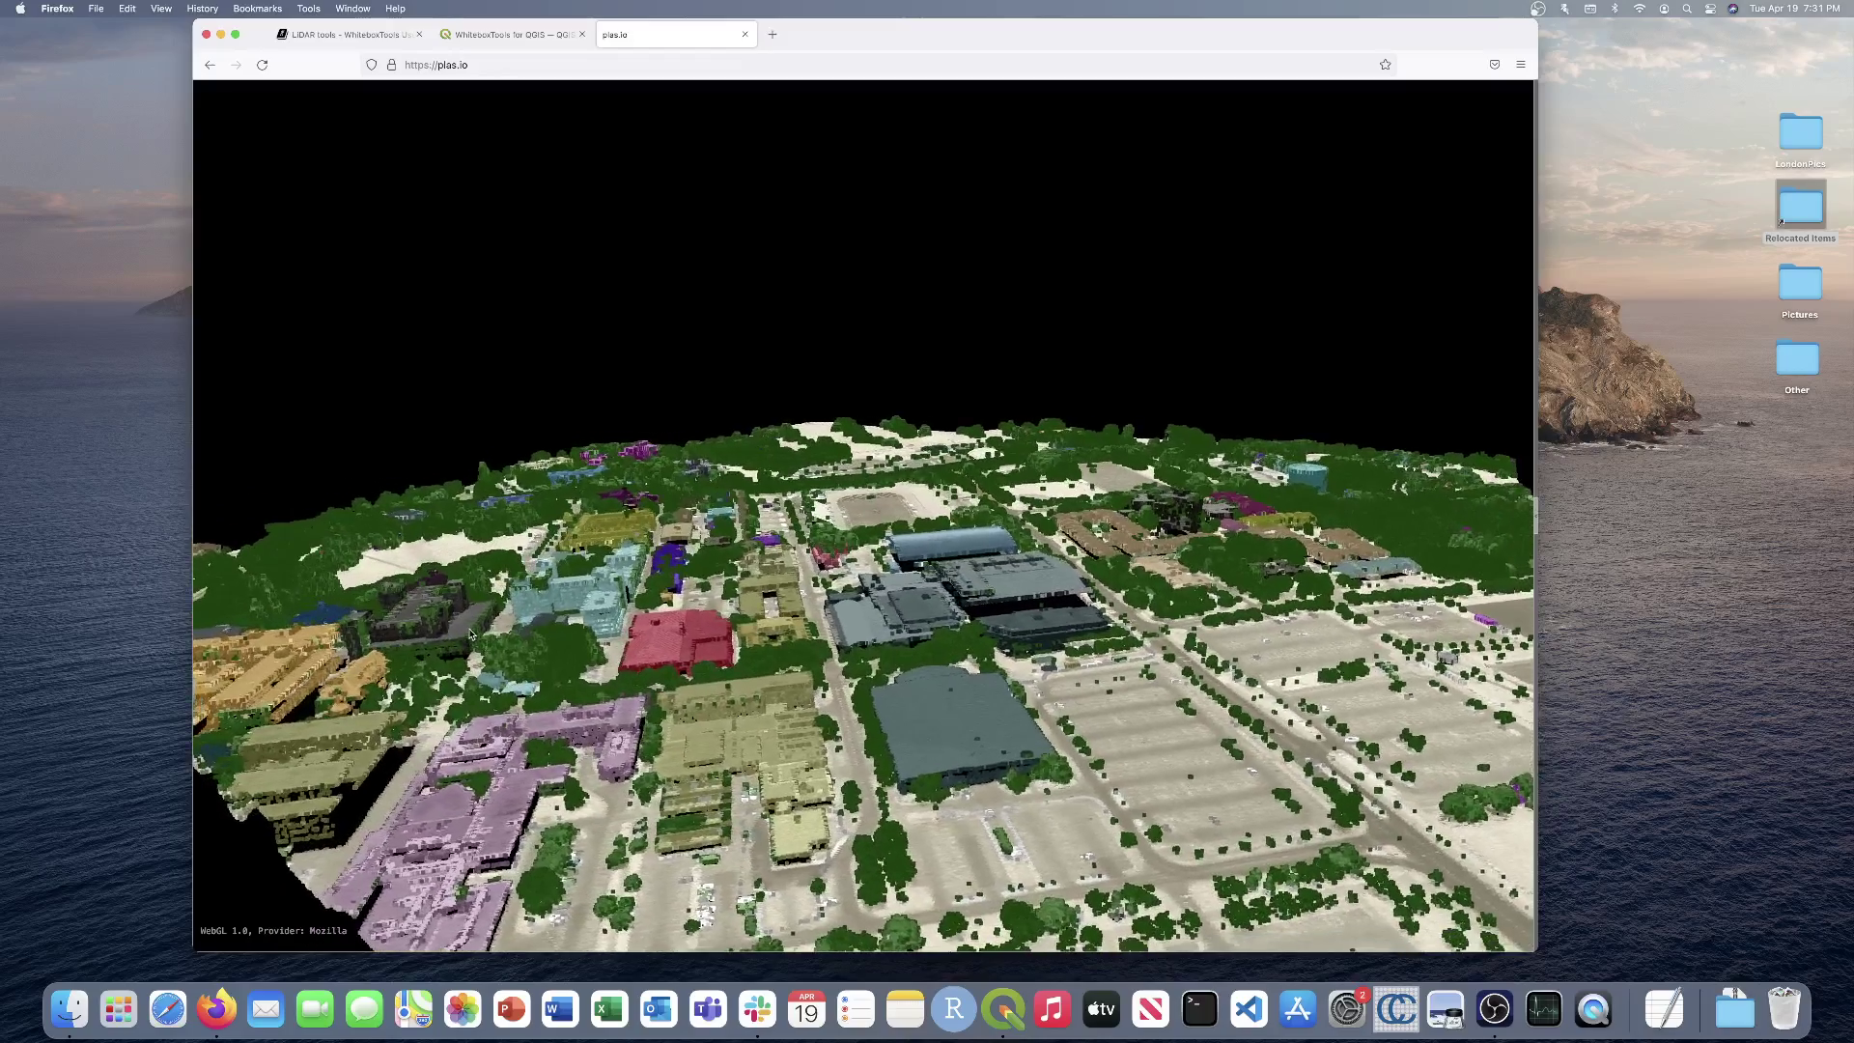
{"action": "scroll", "coordinate": [524, 638], "scroll_direction": "up", "scroll_amount": 3}
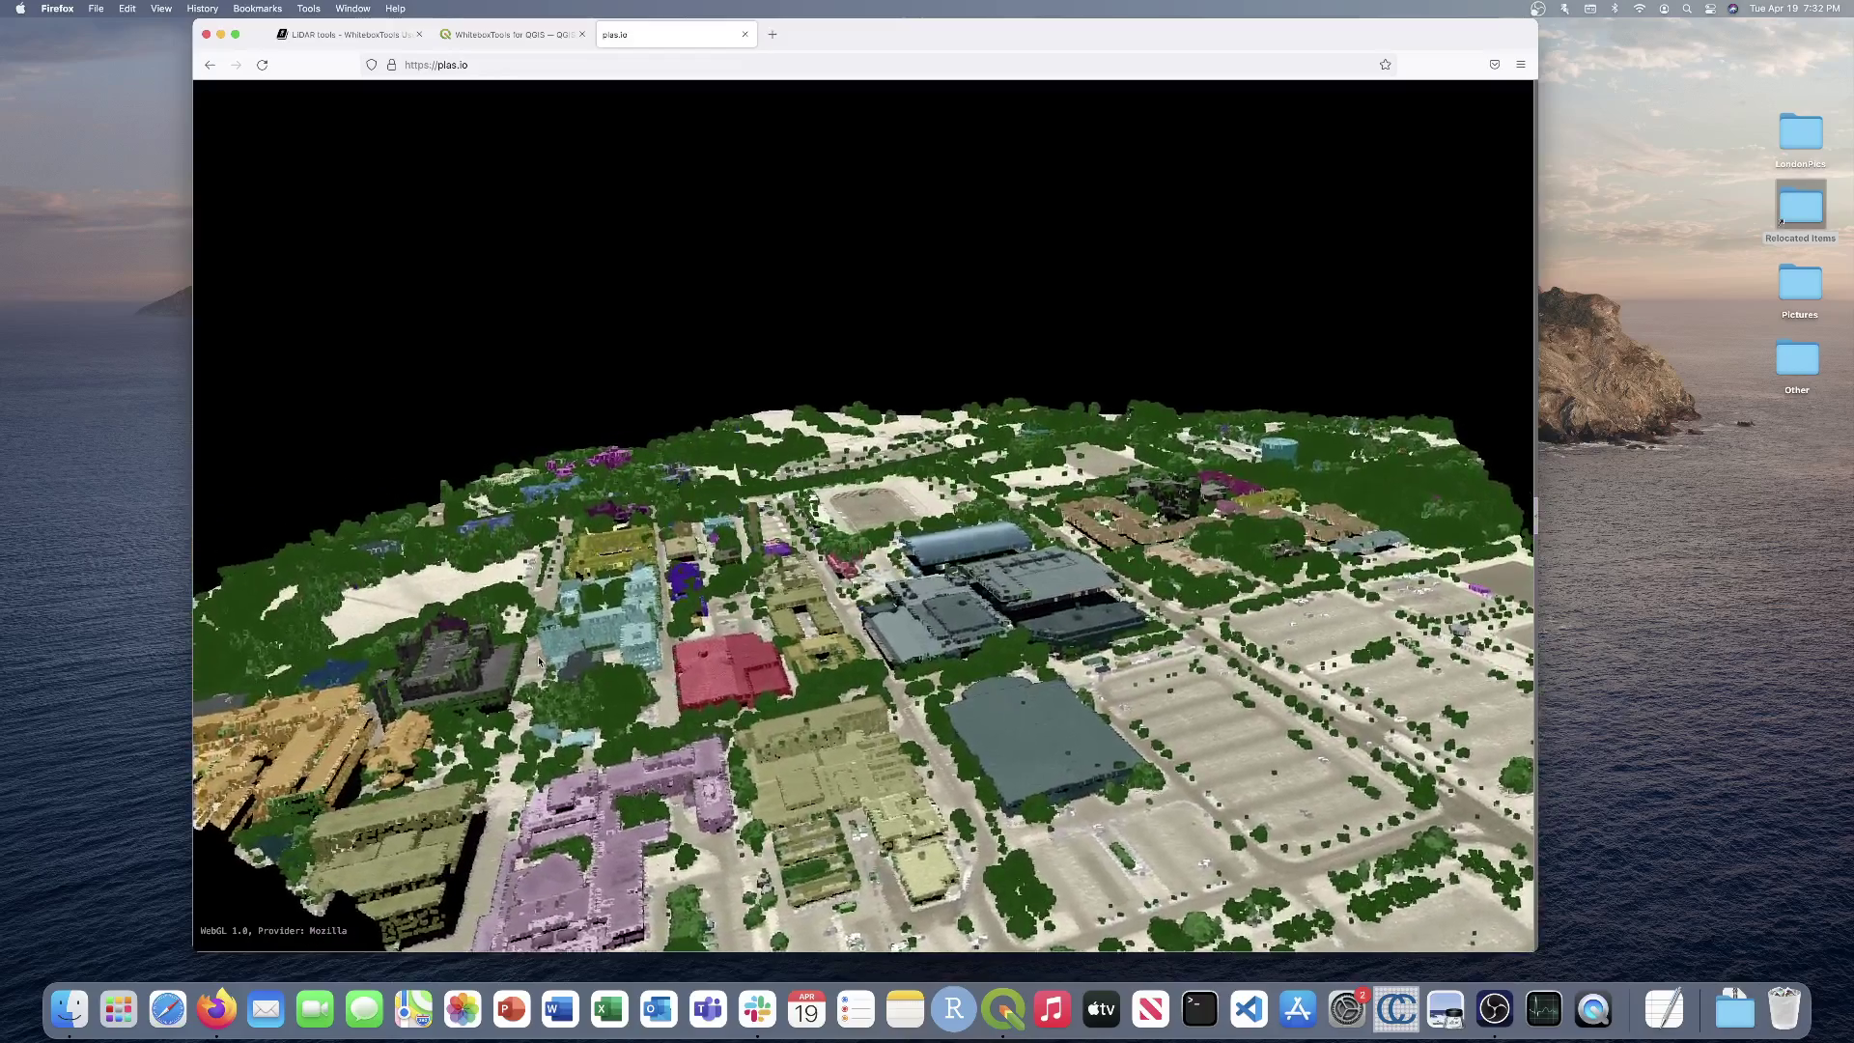
{"action": "scroll", "coordinate": [597, 665], "scroll_direction": "up", "scroll_amount": 3}
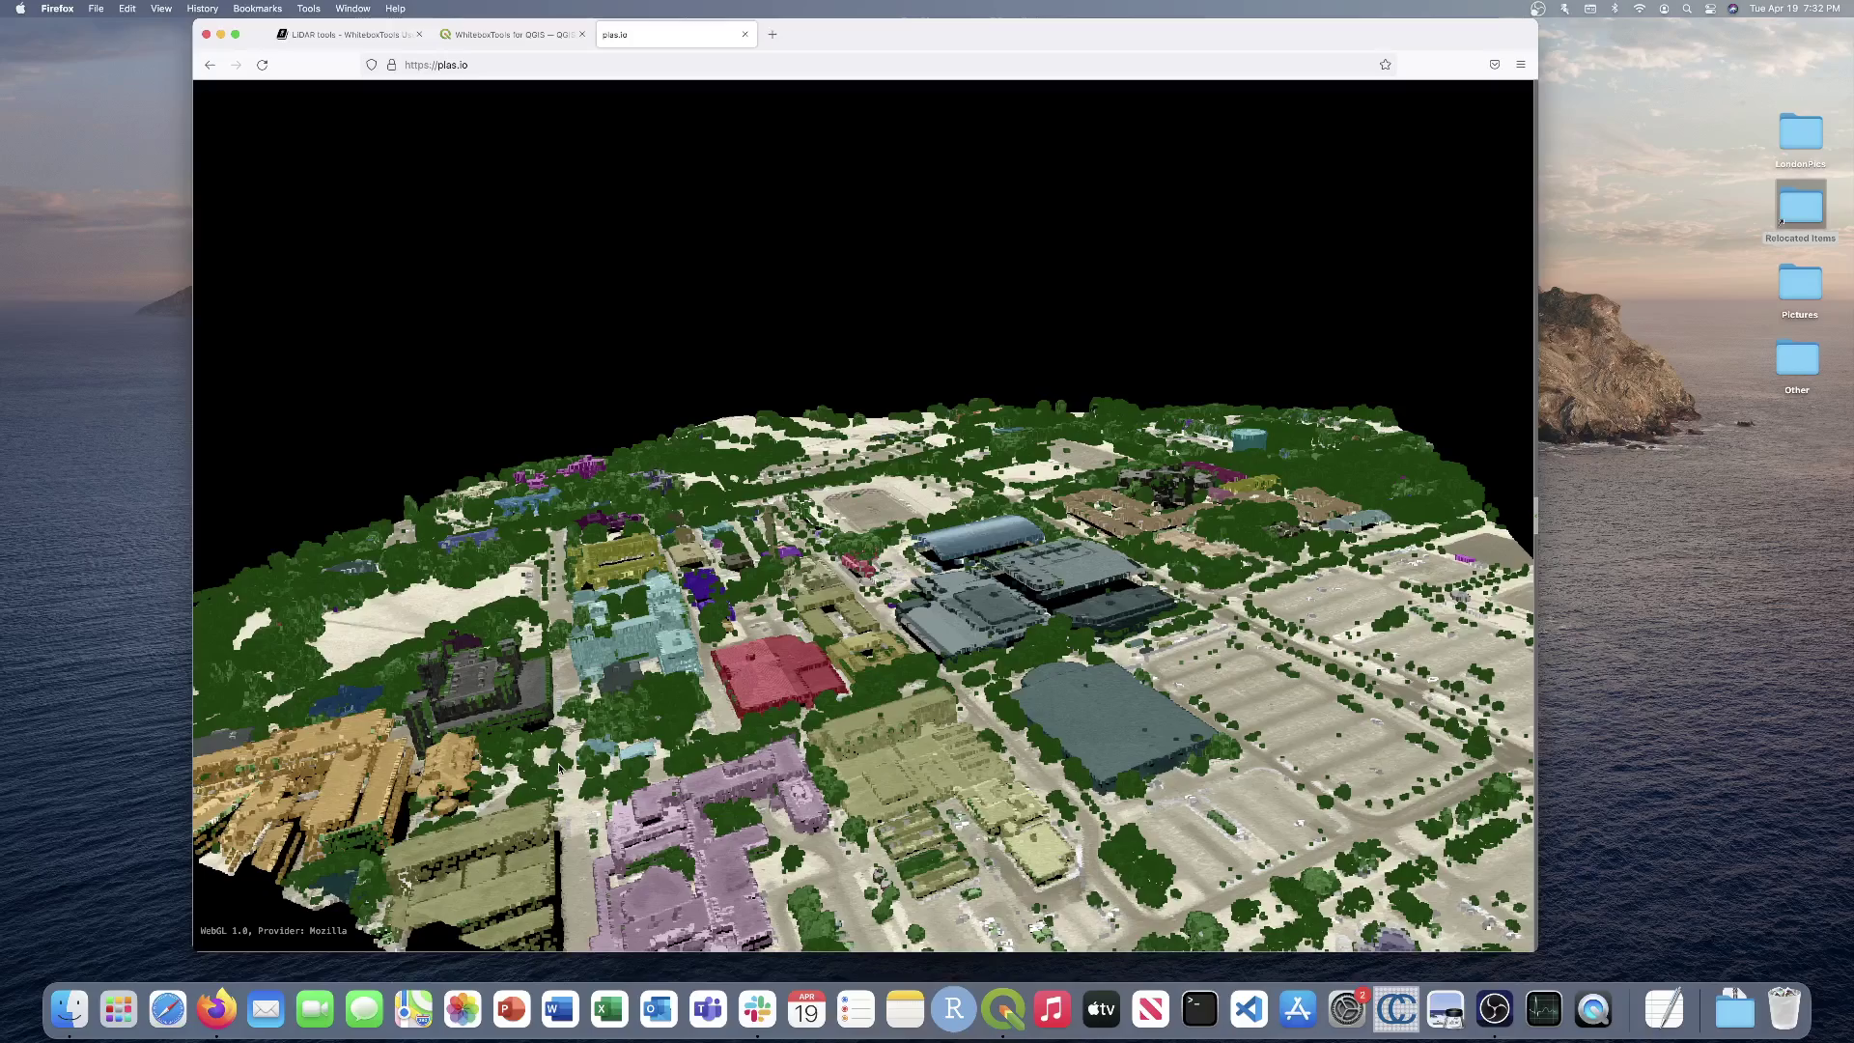
{"action": "left_click_drag", "start_coordinate": [558, 768], "coordinate": [1105, 703]}
{"action": "mouse_move", "coordinate": [933, 703]}
{"action": "left_mouse_down"}
{"action": "mouse_move", "coordinate": [915, 705]}
{"action": "mouse_move", "coordinate": [936, 753]}
{"action": "mouse_move", "coordinate": [919, 733]}
{"action": "left_mouse_up"}
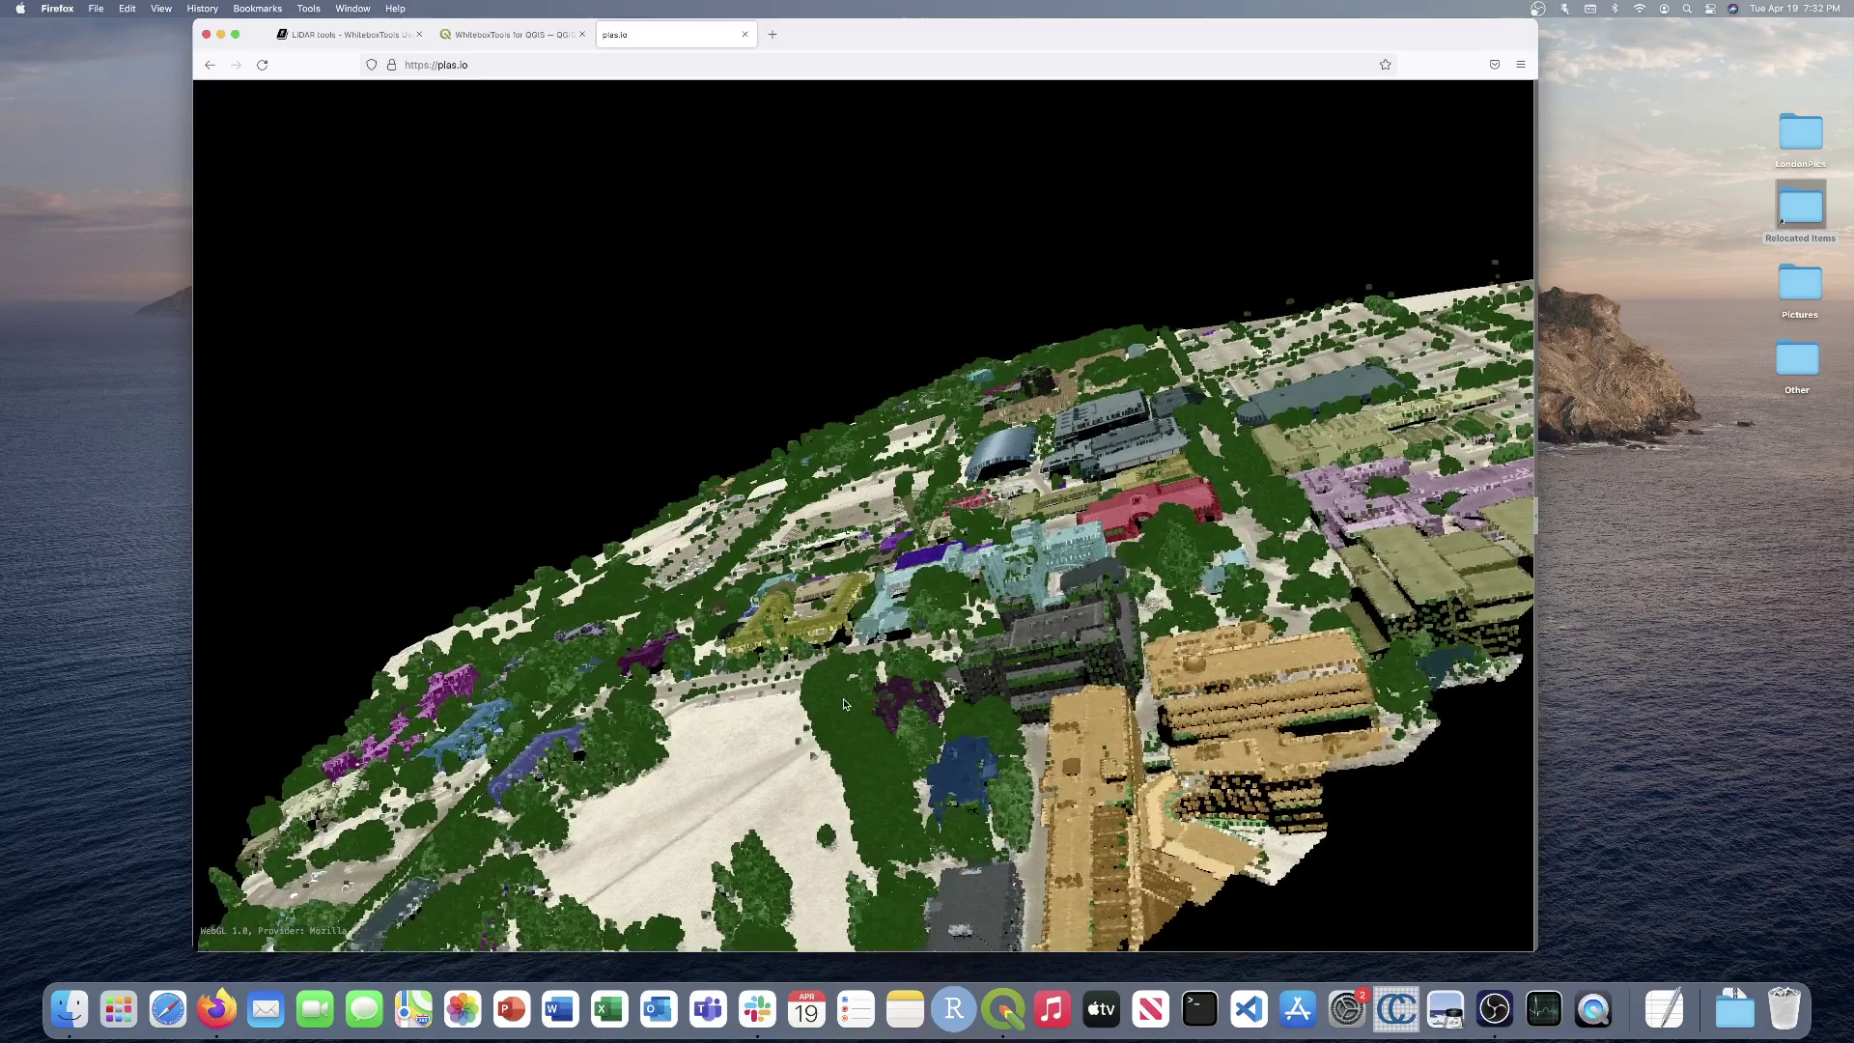